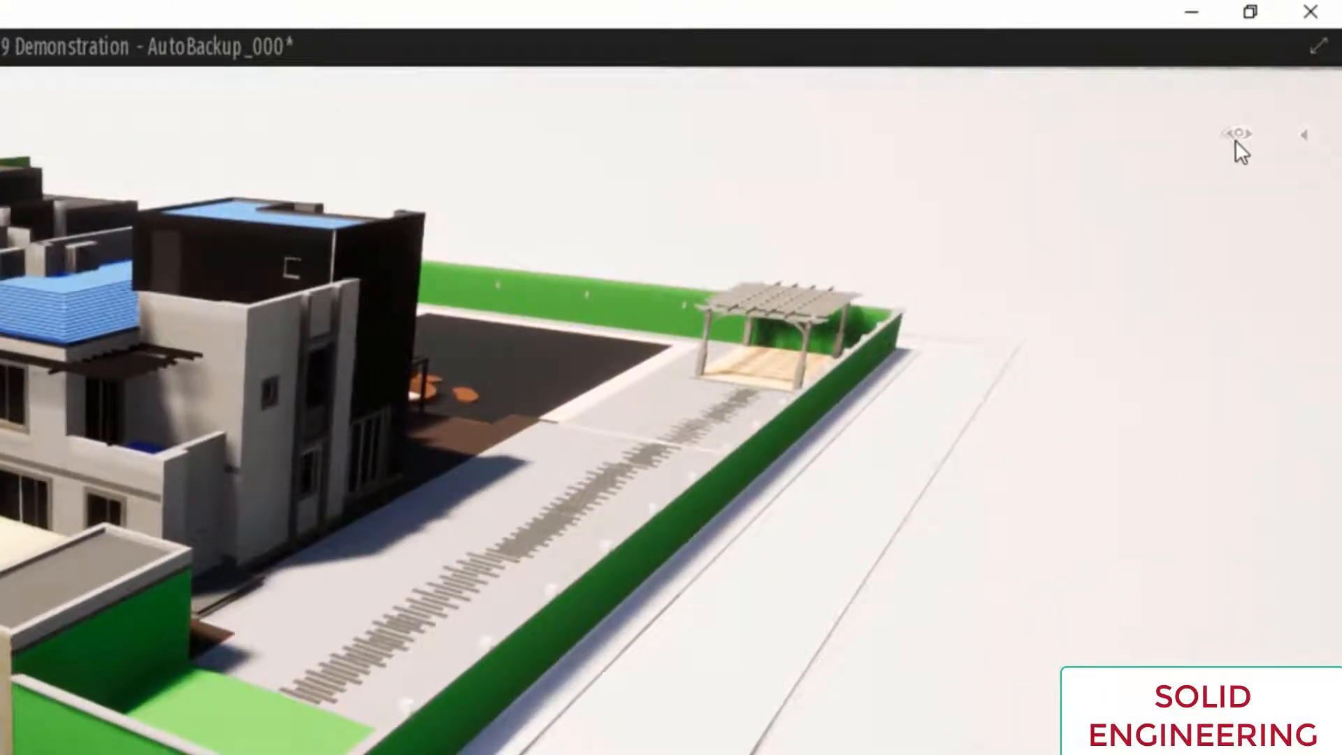
Change the scene's day time from the viewing settings to an earlier hour, about 09:06.
left_click(1237, 134)
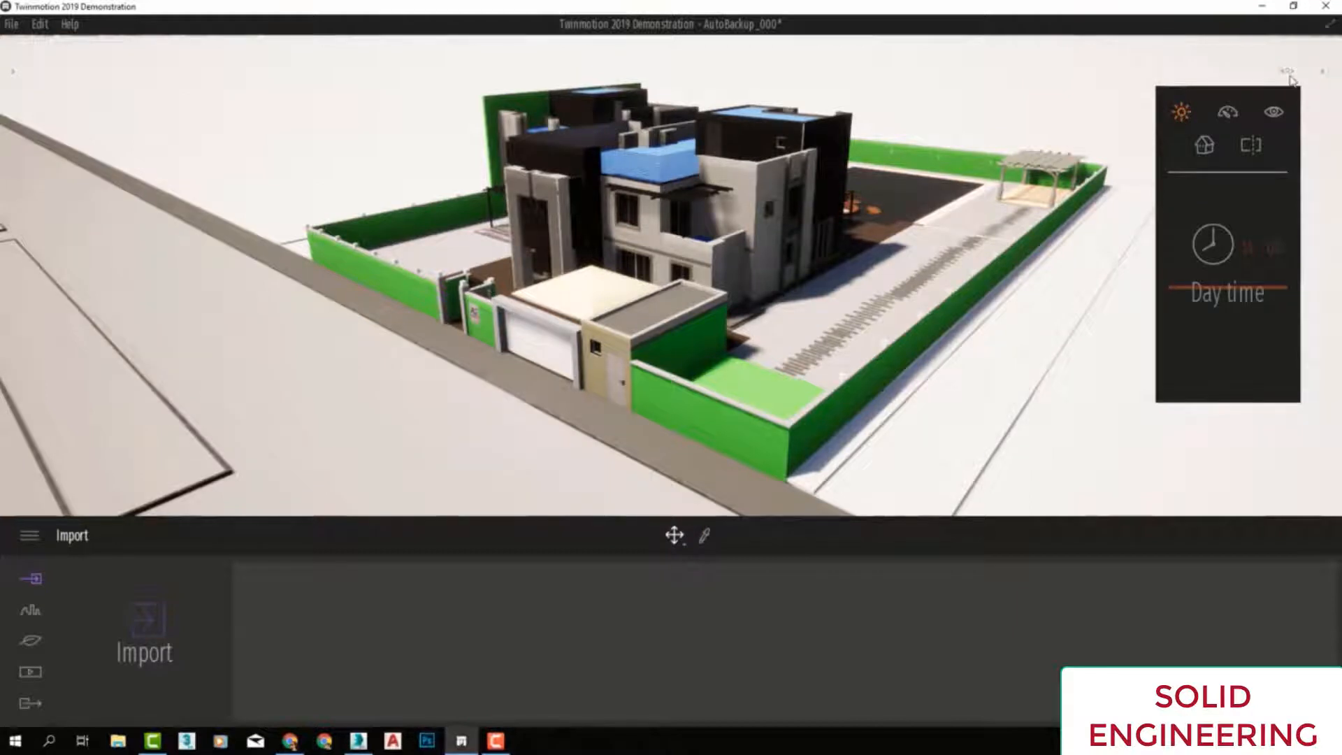
left_click(1181, 114)
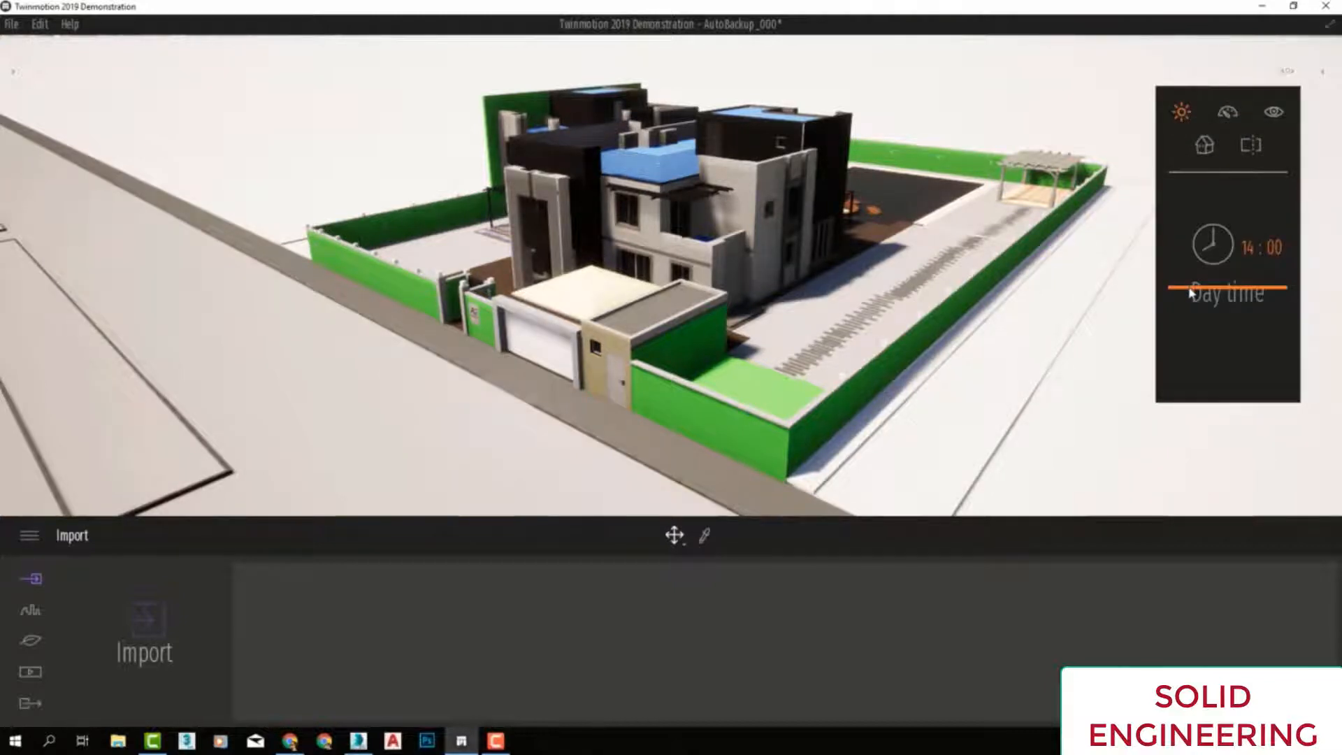
left_click_drag(1191, 294, 1207, 255)
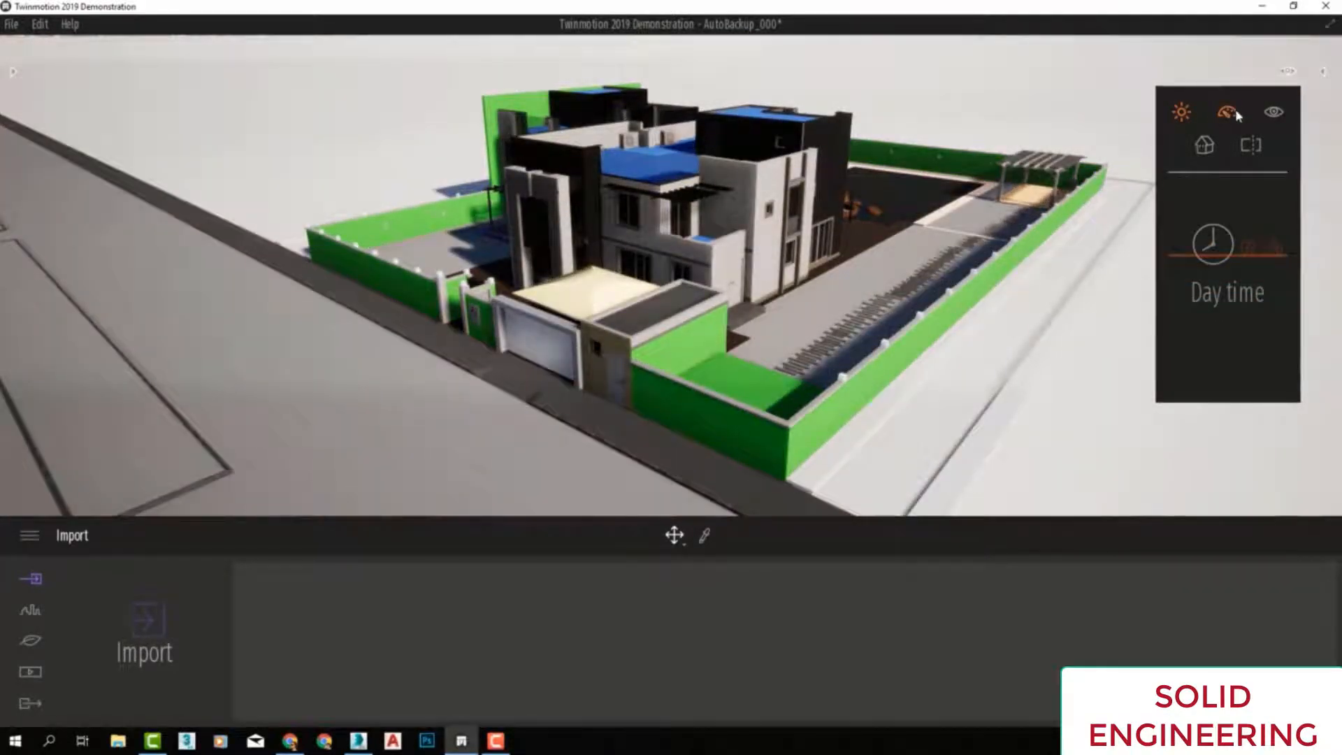
Check the navigation speed options and capture a screenshot of the current villa view.
left_click(1232, 113)
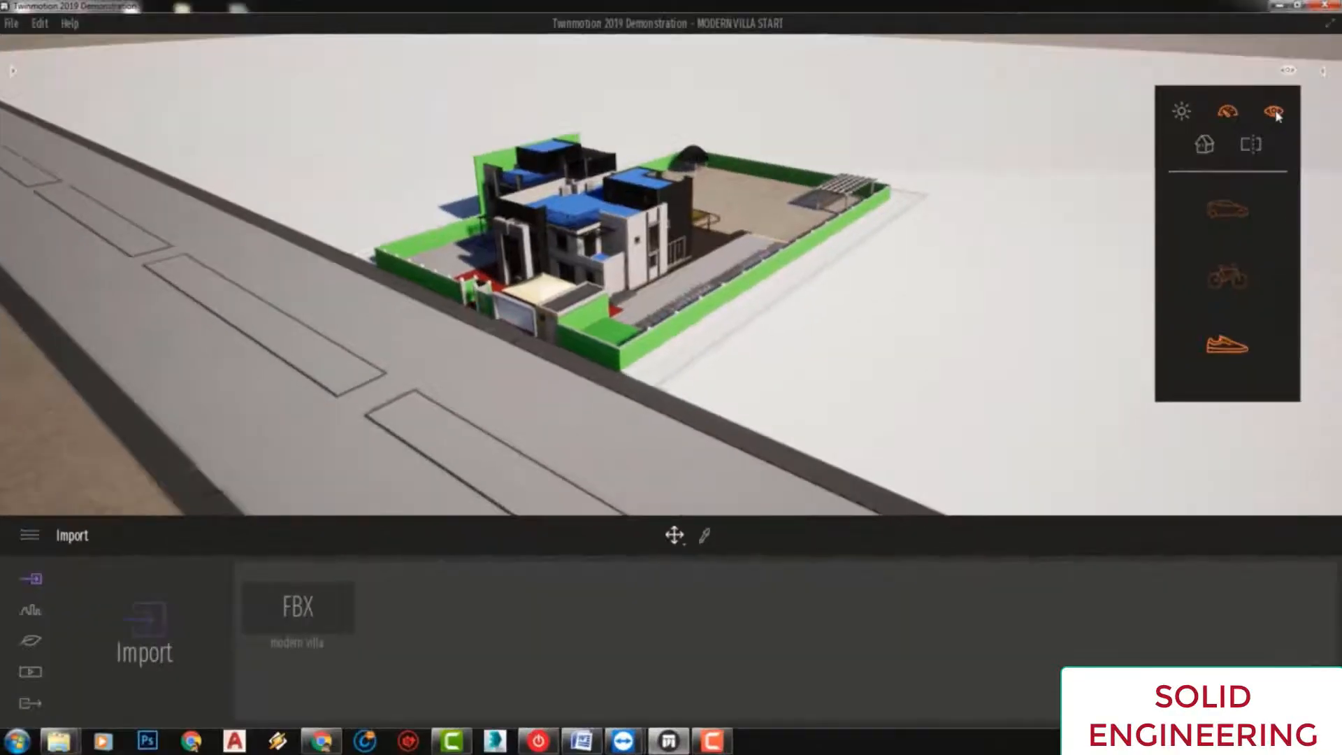
left_click(1274, 112)
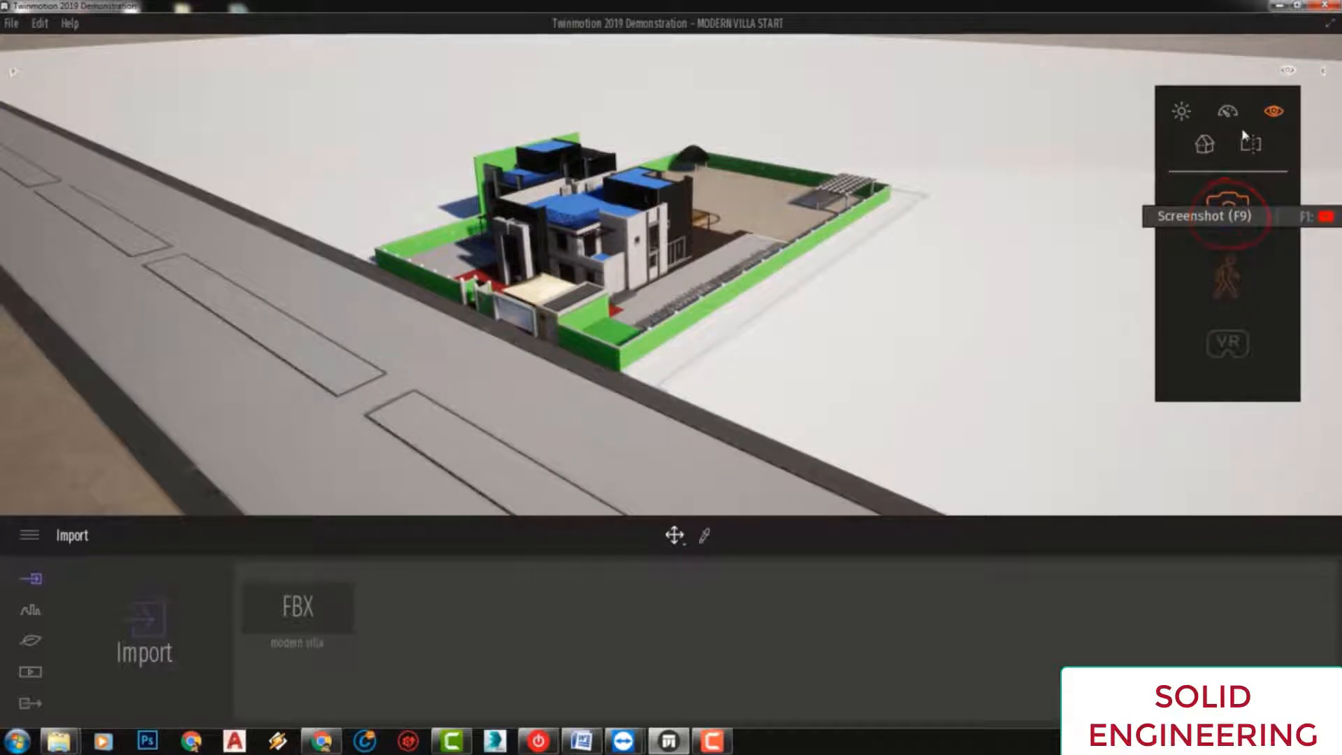
key("F9")
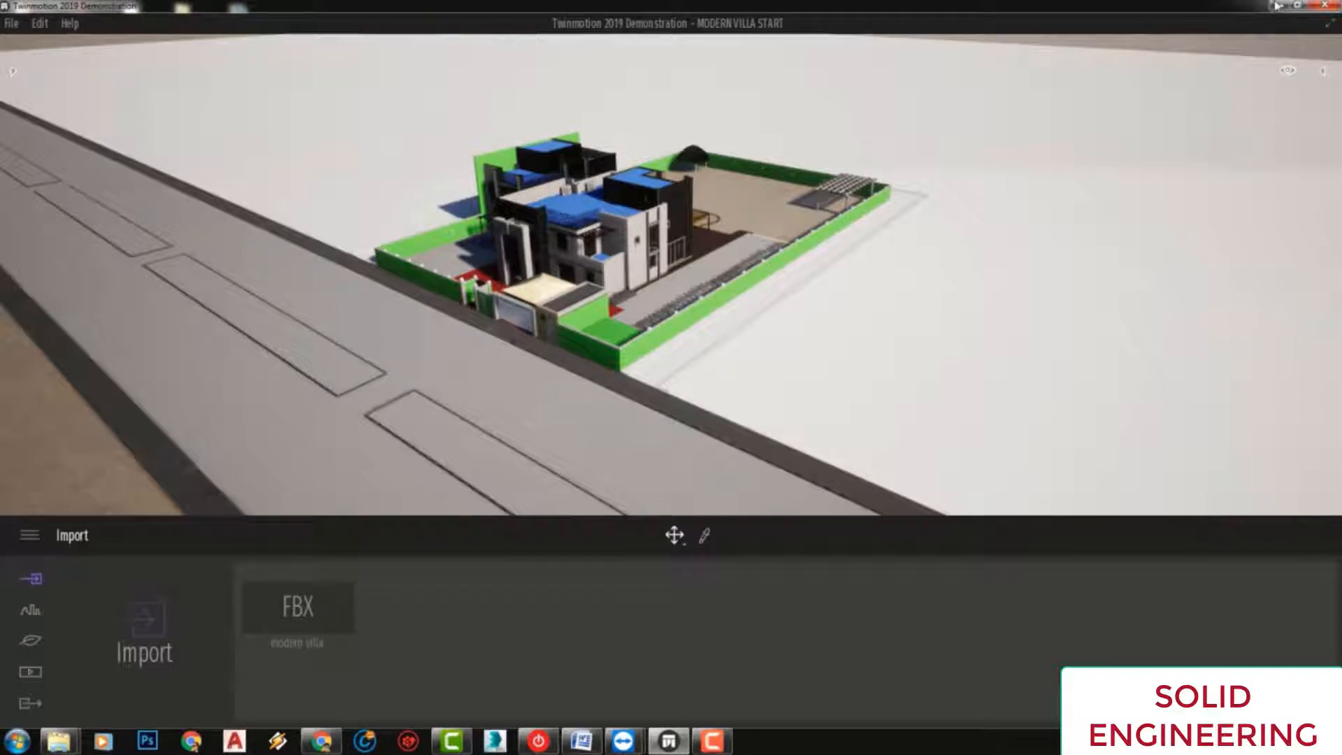
Open the saved screenshot from the desktop, inspect it up close, close it and switch back to Twinmotion.
left_click(1276, 6)
double_click(242, 284)
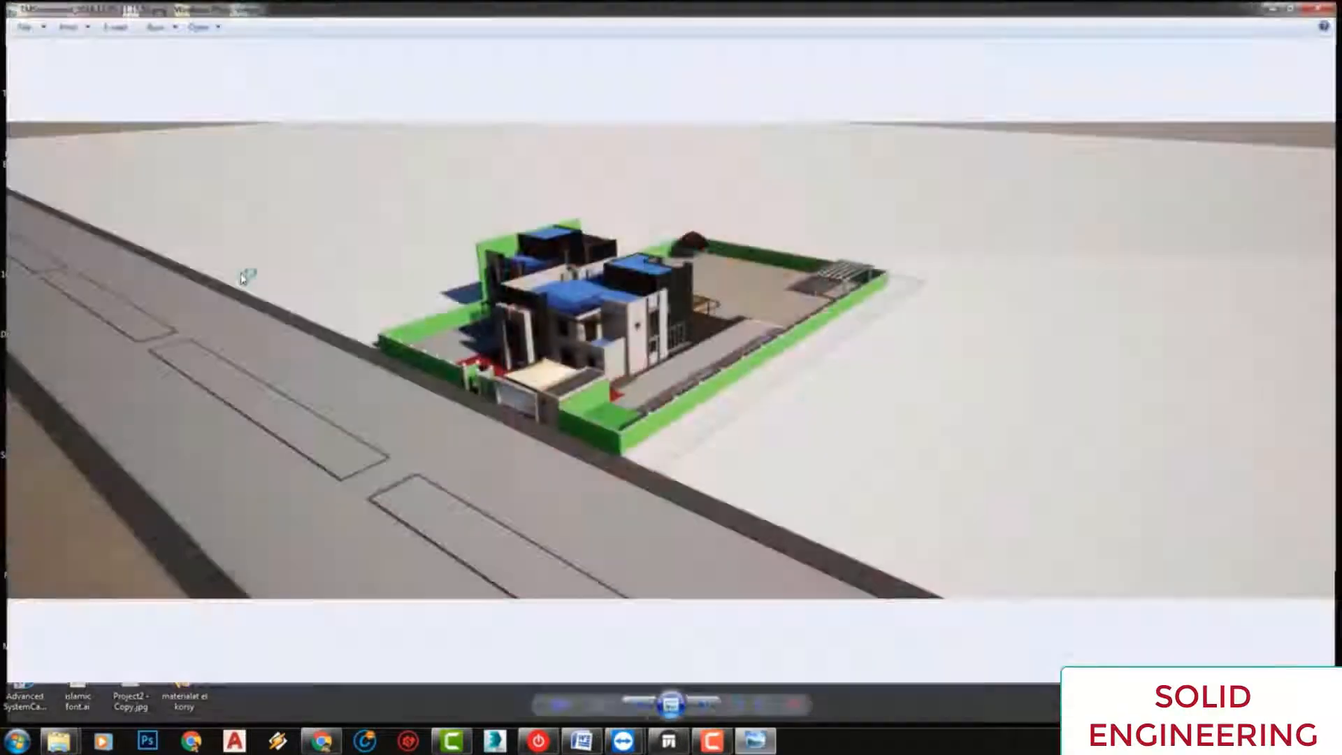
scroll(526, 453, "up", 3)
scroll(526, 453, "down", 4)
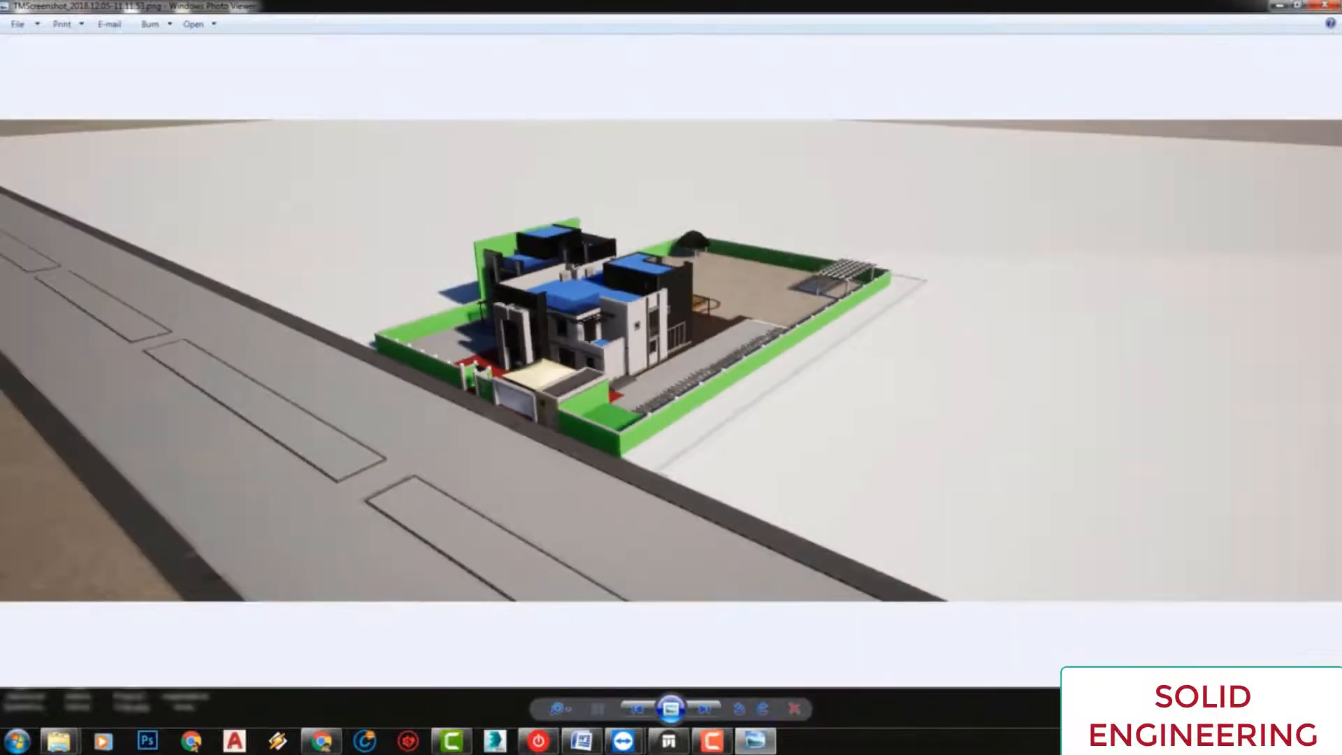
left_click(1326, 8)
left_click(669, 740)
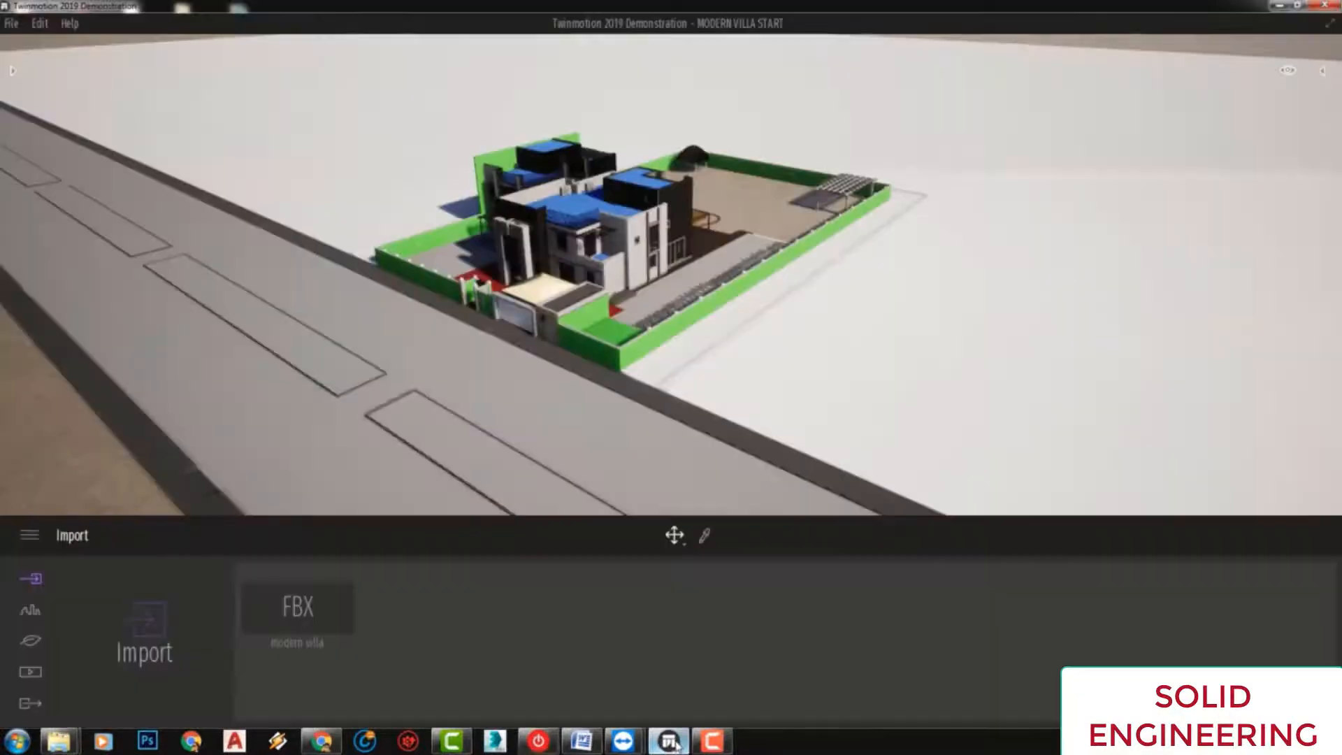
Enter the full-screen walkthrough mode and set its time of day to 08:52.
left_click(1287, 70)
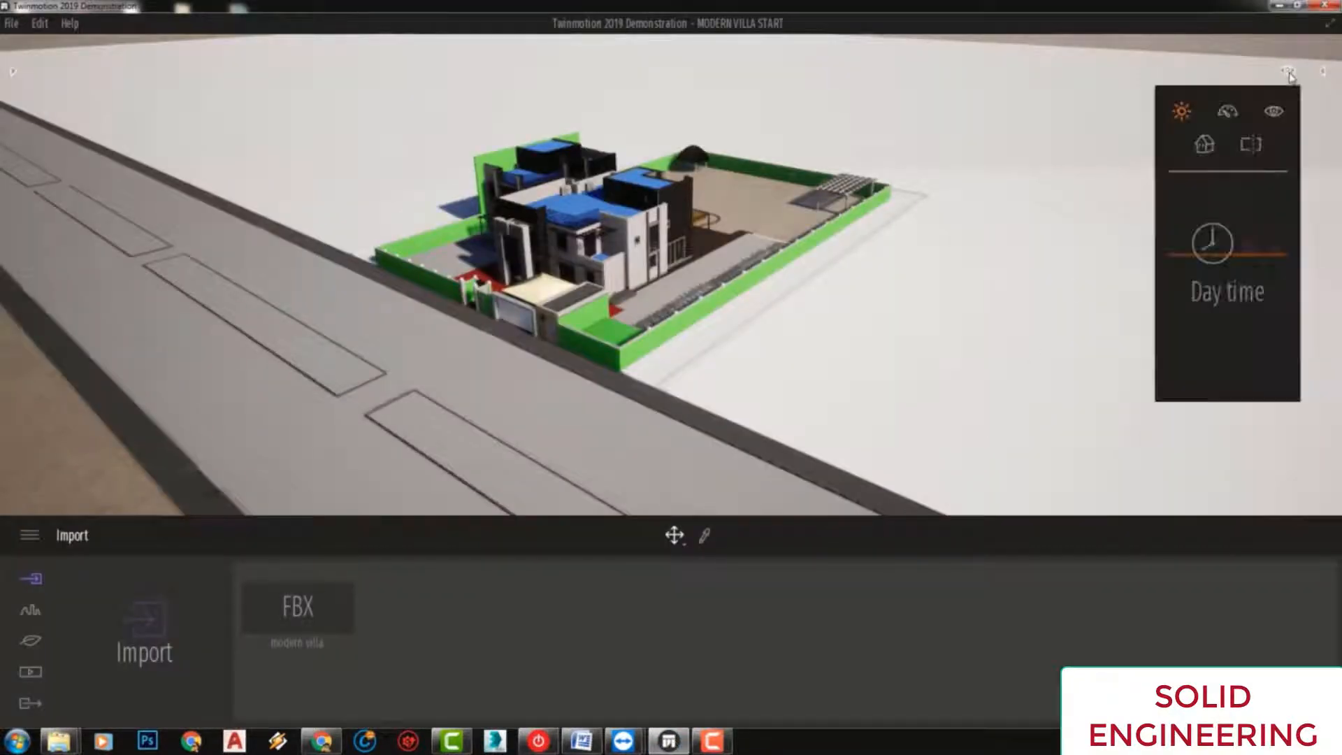
left_click(1273, 114)
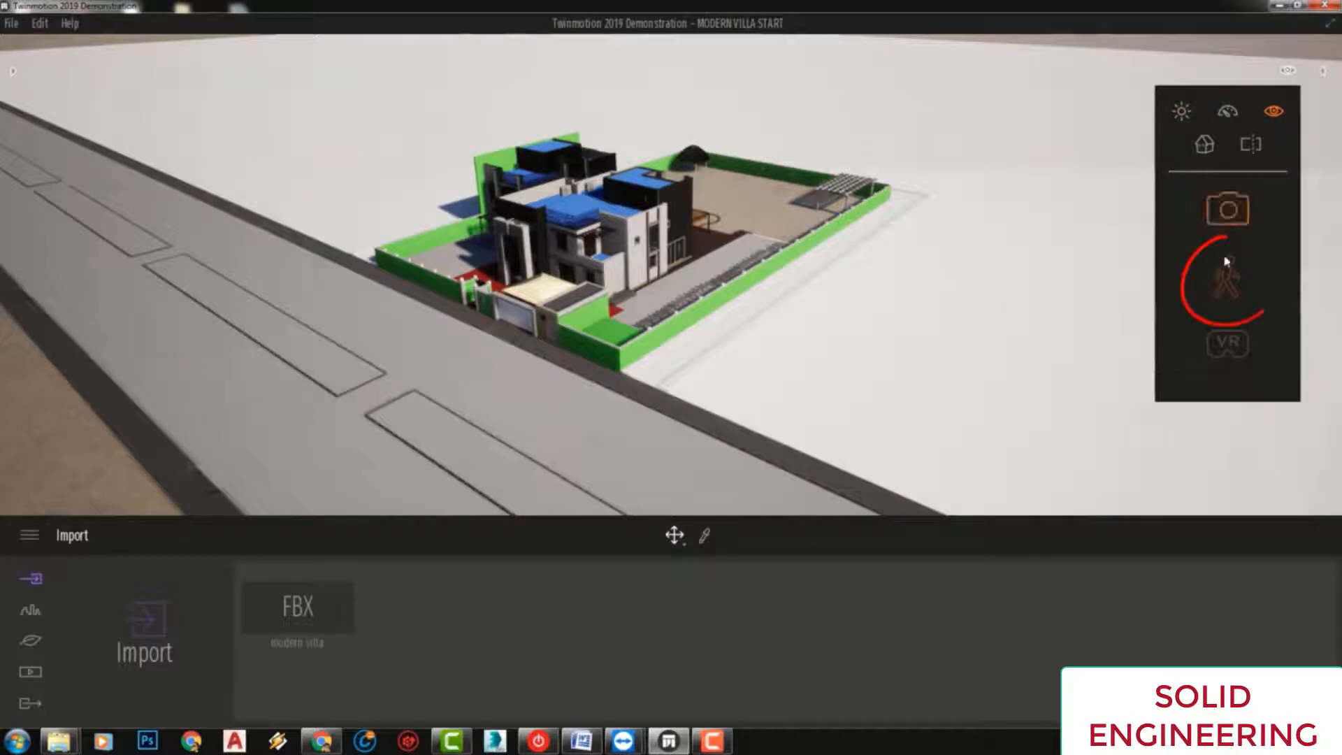
left_click(1228, 276)
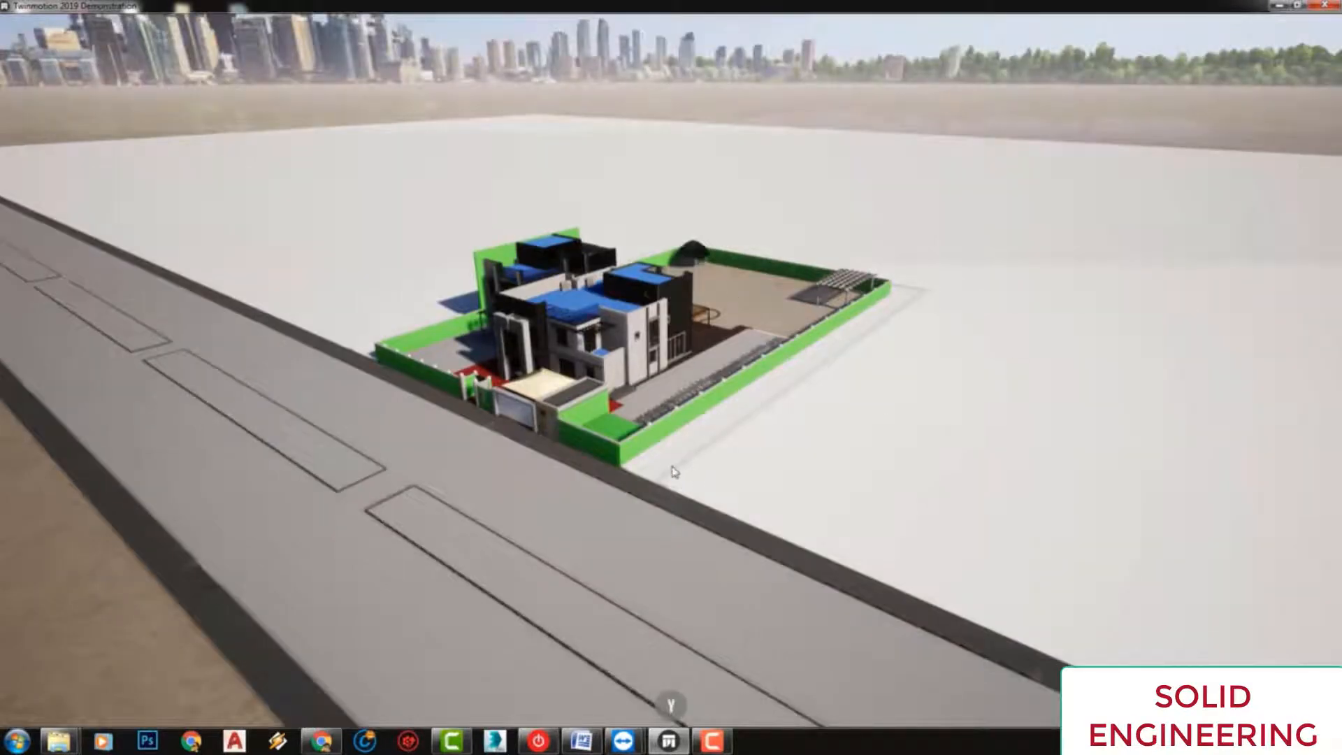
key("Left")
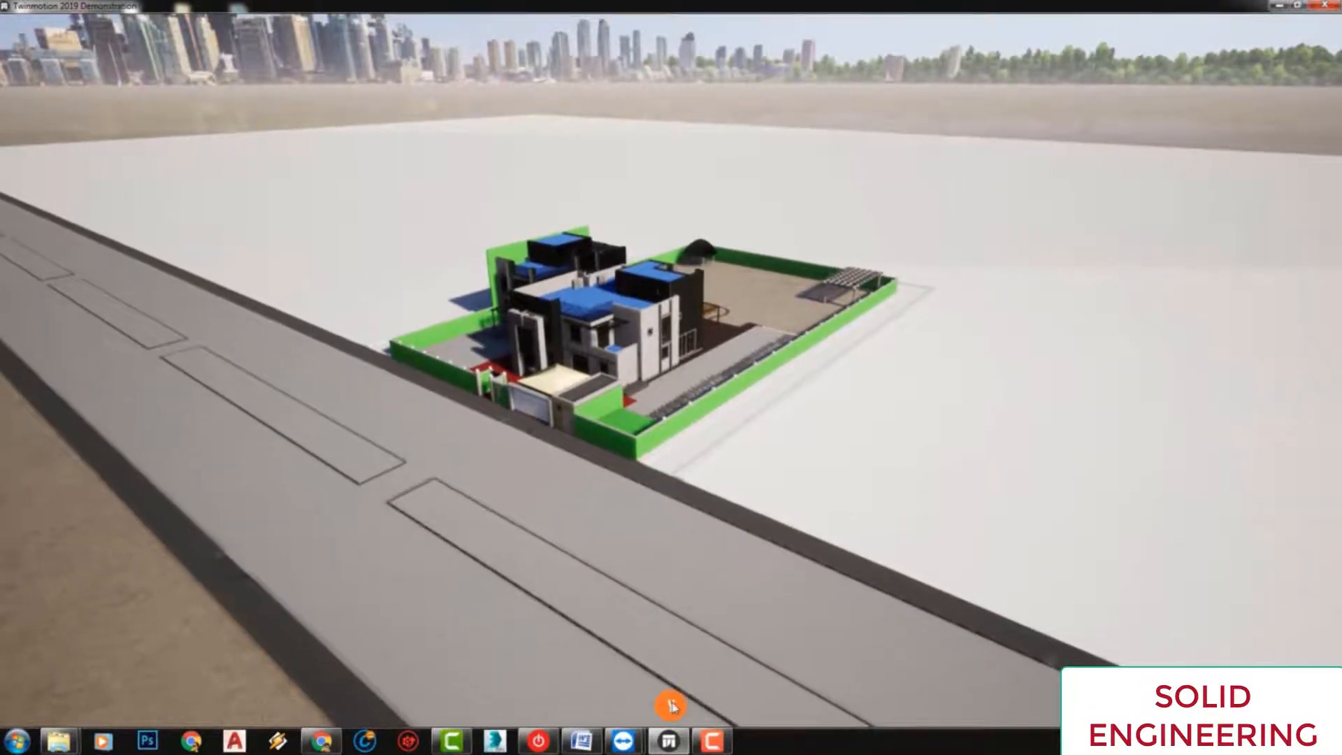
left_click(671, 706)
mouse_move(671, 697)
left_mouse_down()
mouse_move(769, 694)
mouse_move(729, 685)
mouse_move(653, 697)
left_mouse_up()
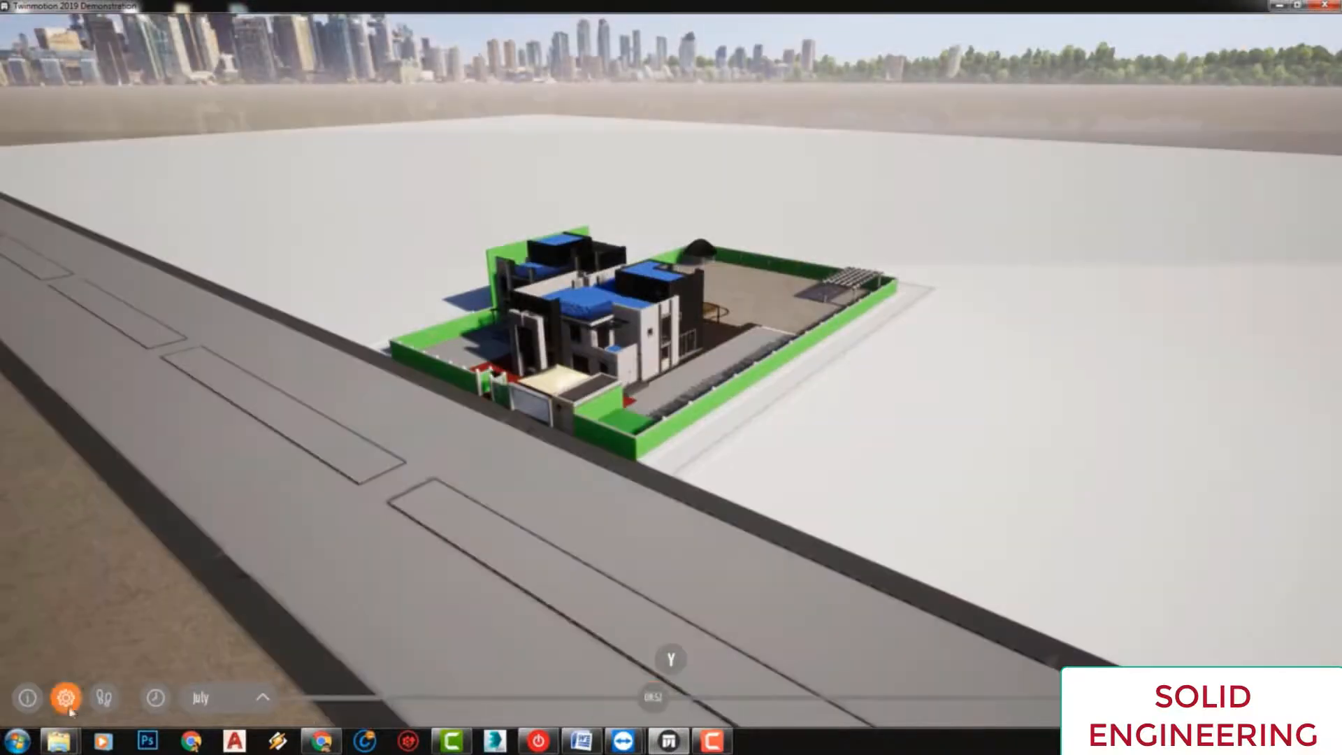
Try walking navigation at ground level, return to flight navigation and move closer to the villa.
left_click(103, 697)
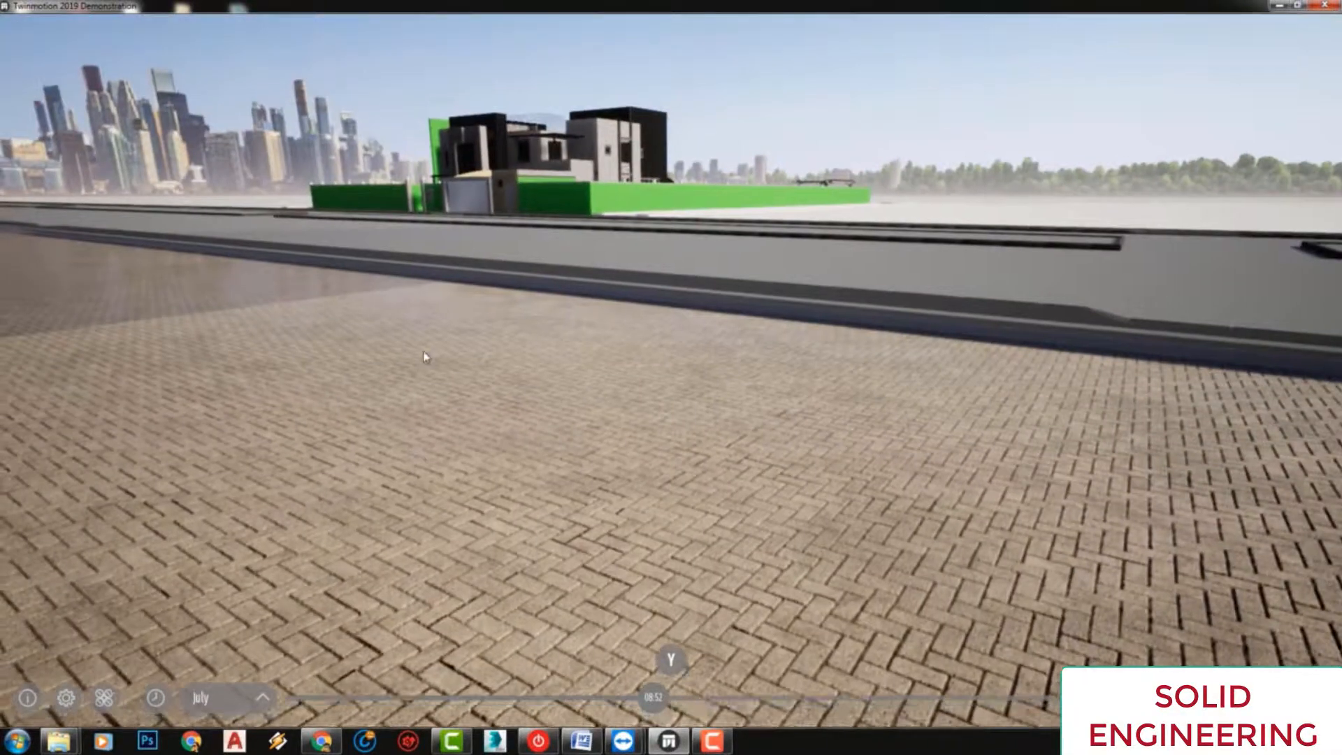
left_click(106, 692)
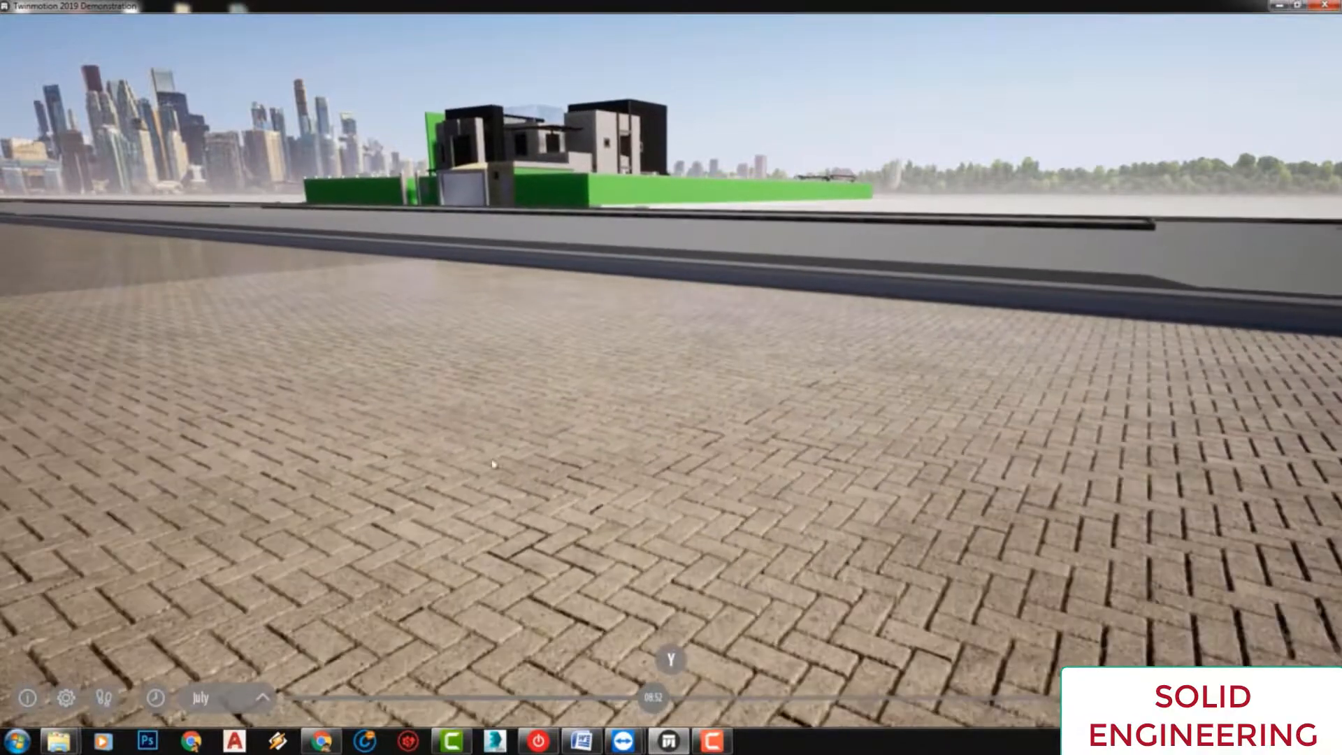
right_click_drag(500, 409, 503, 302)
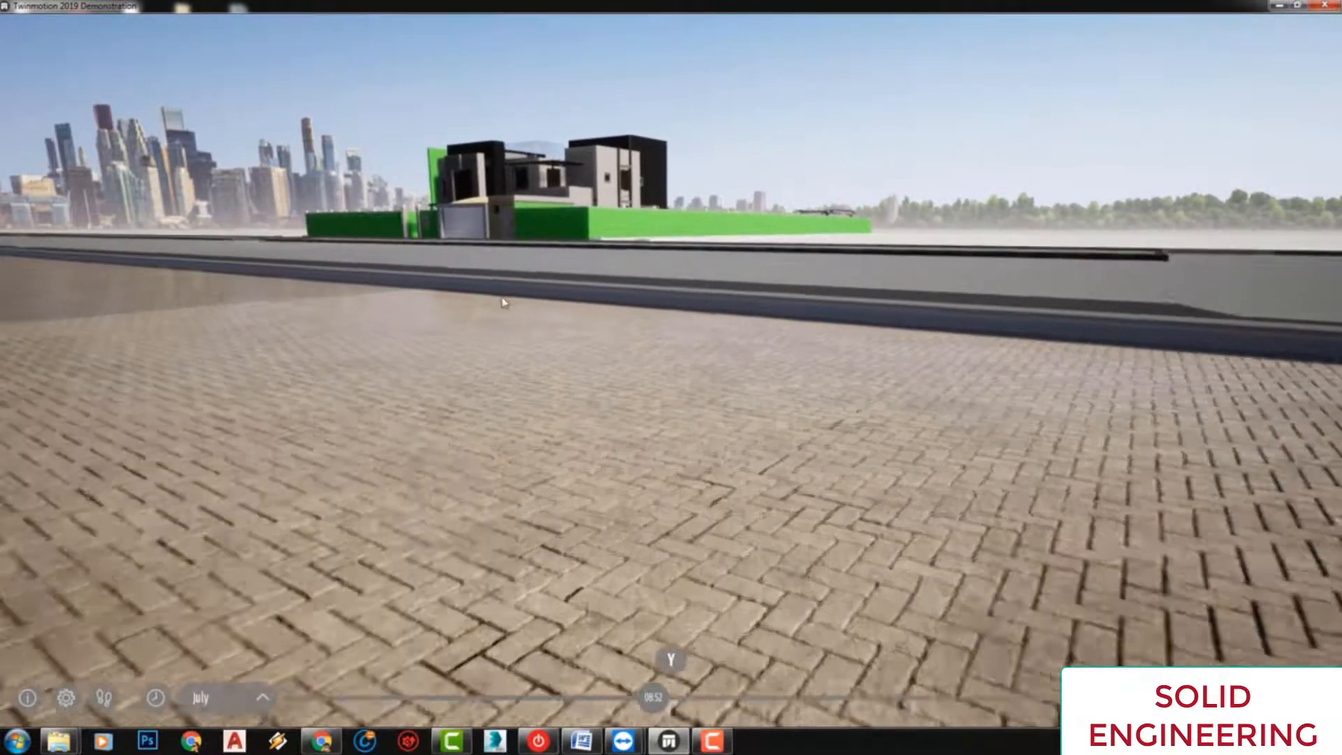
scroll(503, 302, "up", 3)
scroll(503, 302, "up", 5)
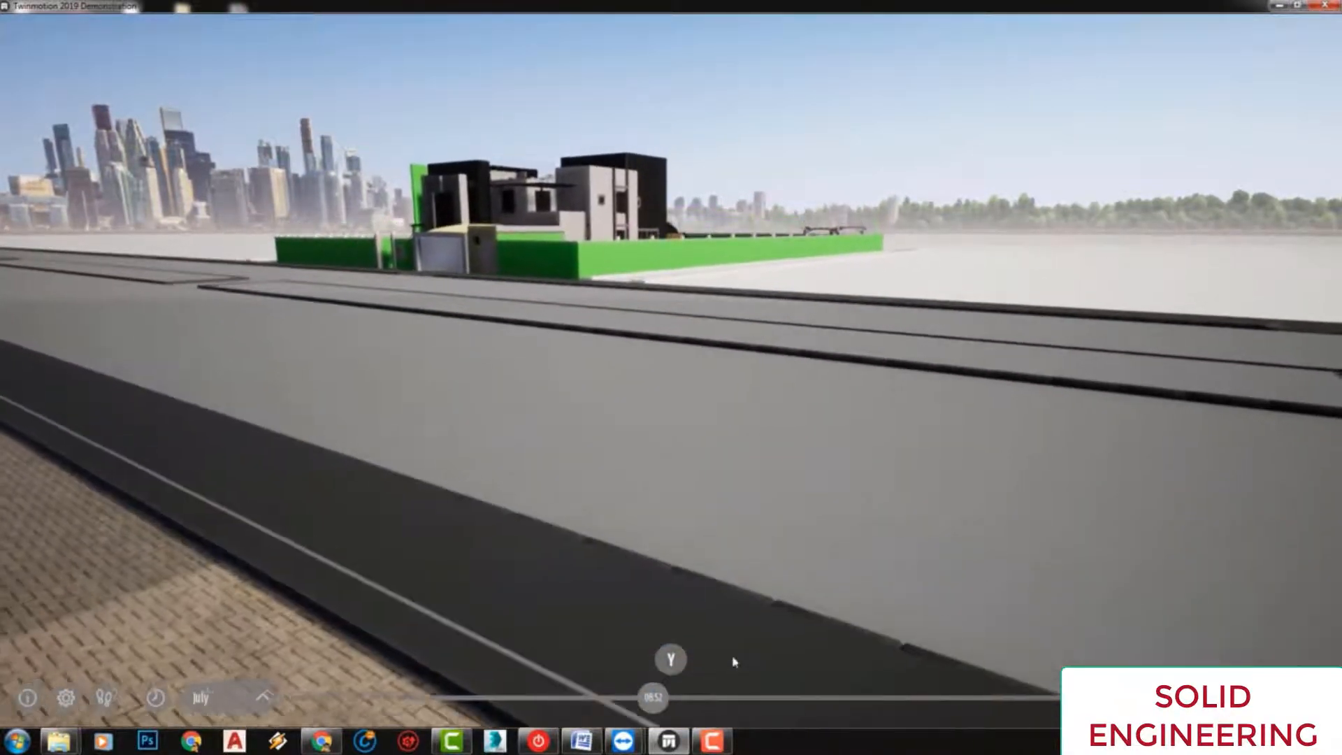
Shift the walkthrough's time of day slightly later and walk across the road toward the villa.
mouse_move(653, 698)
left_mouse_down()
mouse_move(674, 698)
mouse_move(655, 697)
left_mouse_up()
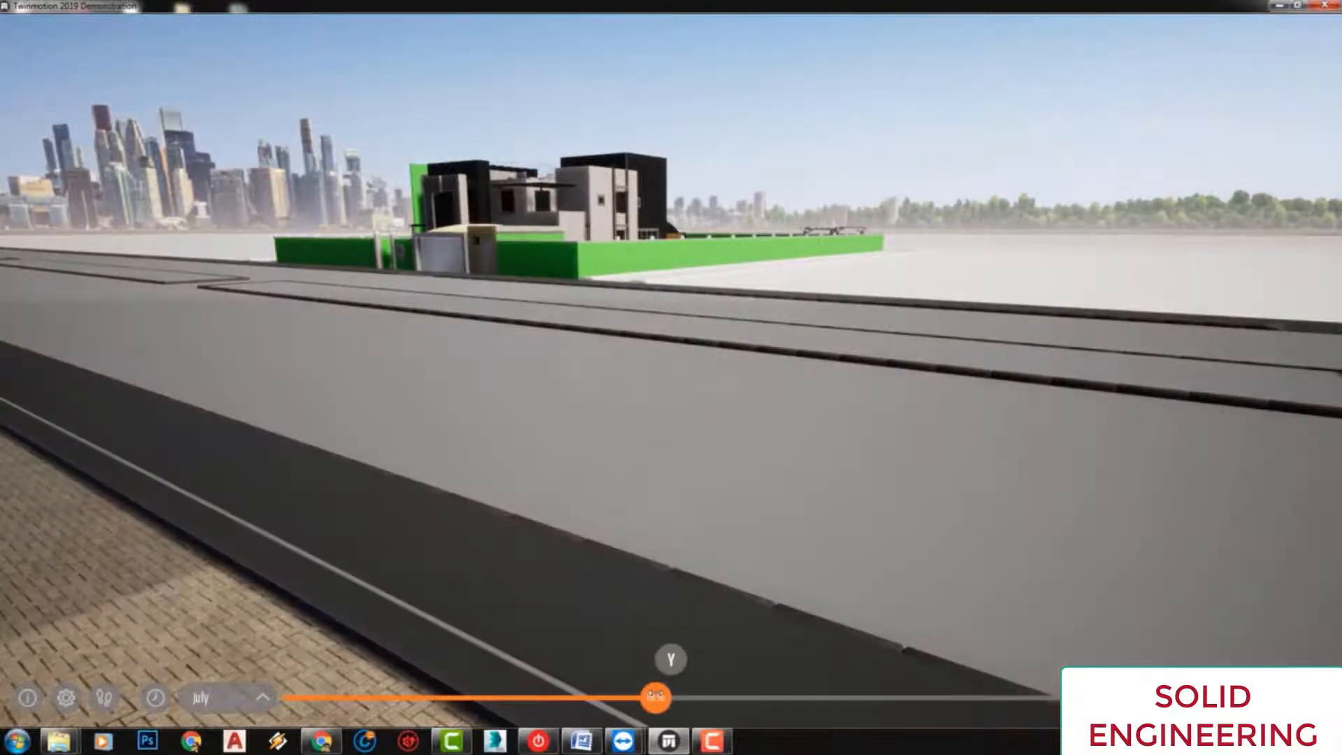
left_click(104, 697)
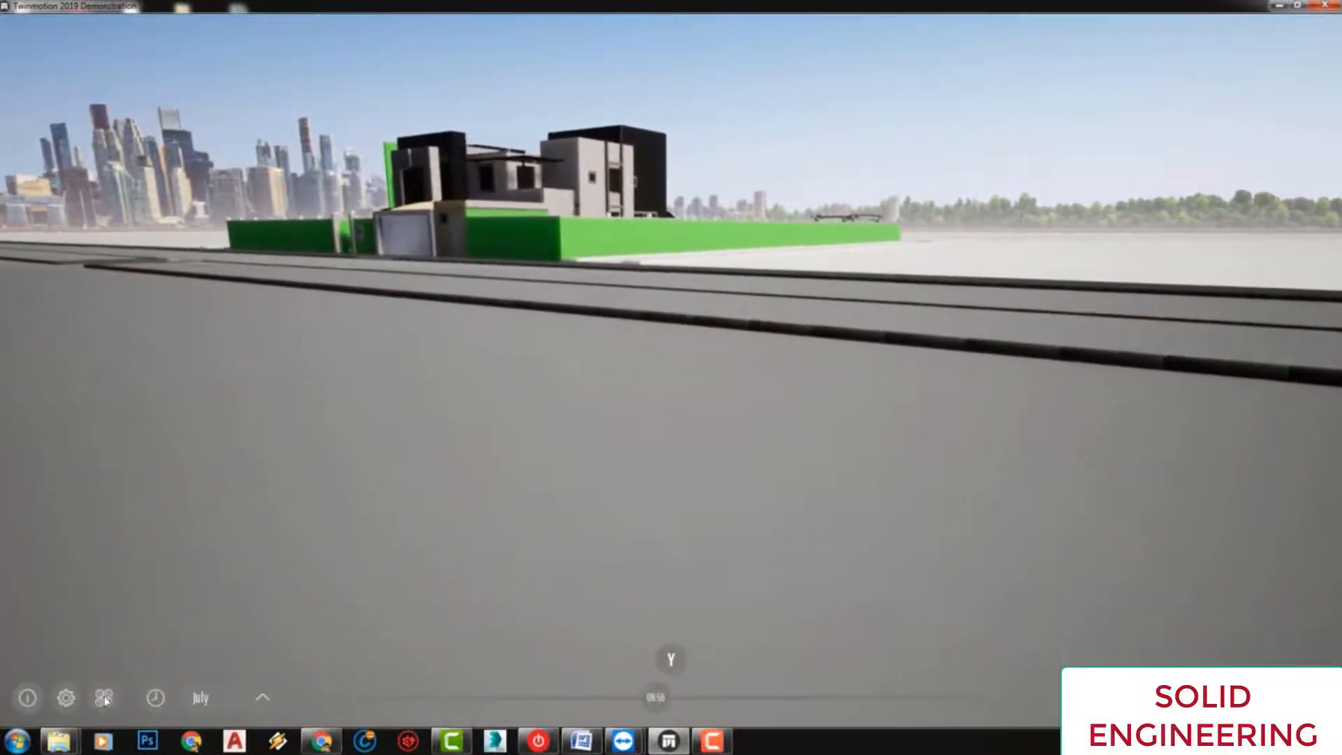
key("w")
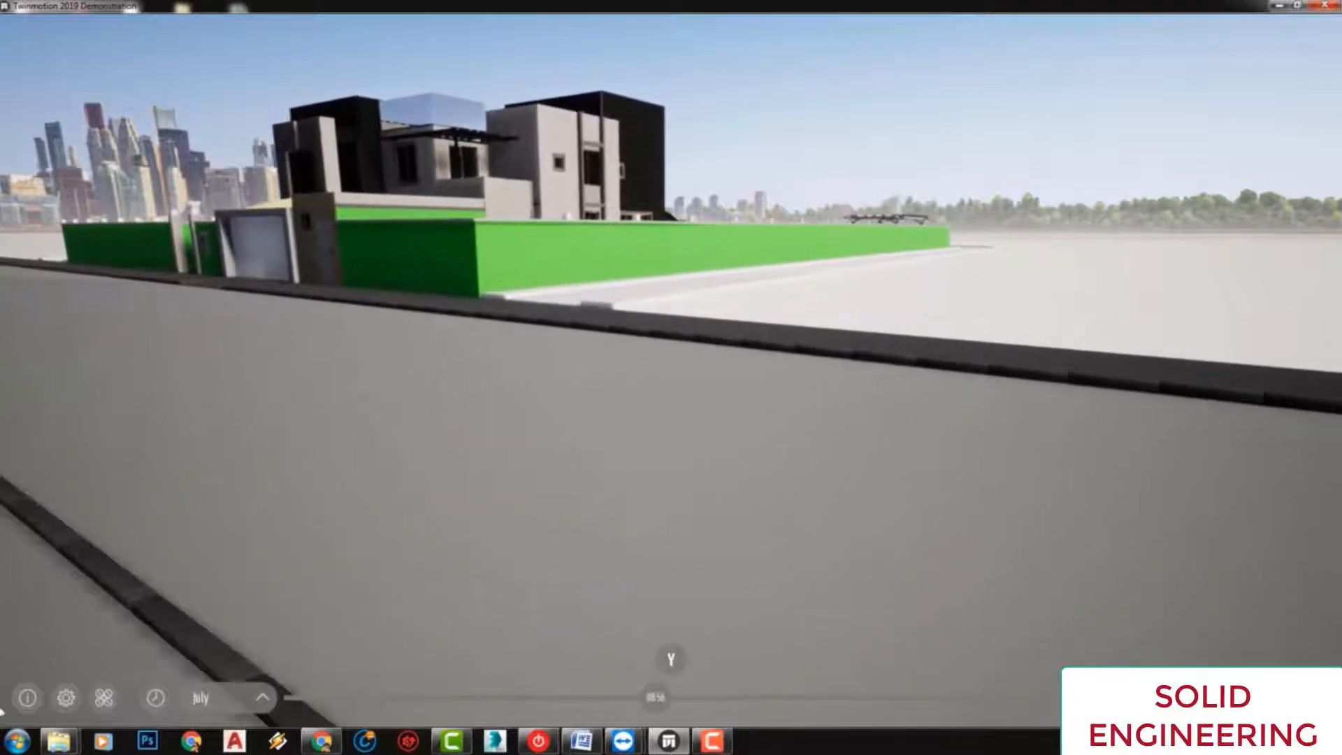
Review the walkthrough's information and settings windows, close both and toggle the navigation mode.
left_click(27, 698)
left_click(905, 582)
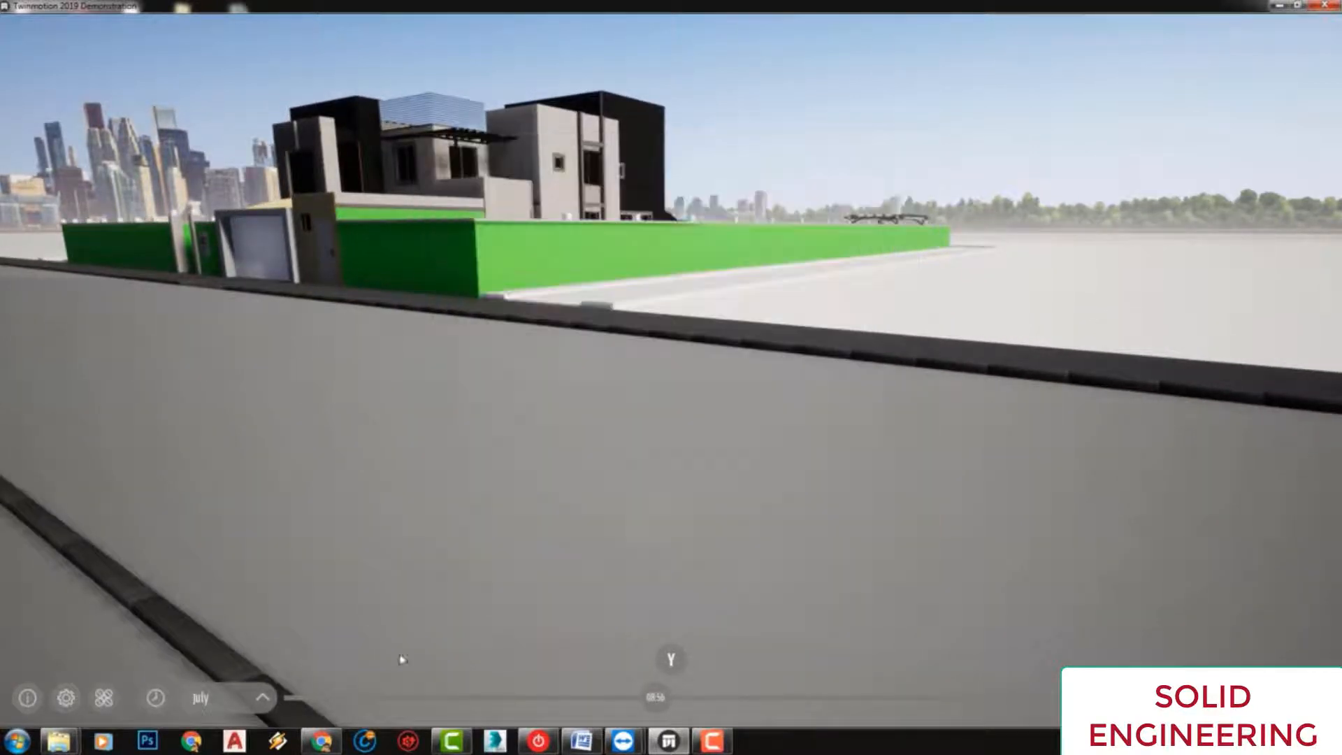
left_click(66, 697)
left_click(871, 633)
left_click(103, 700)
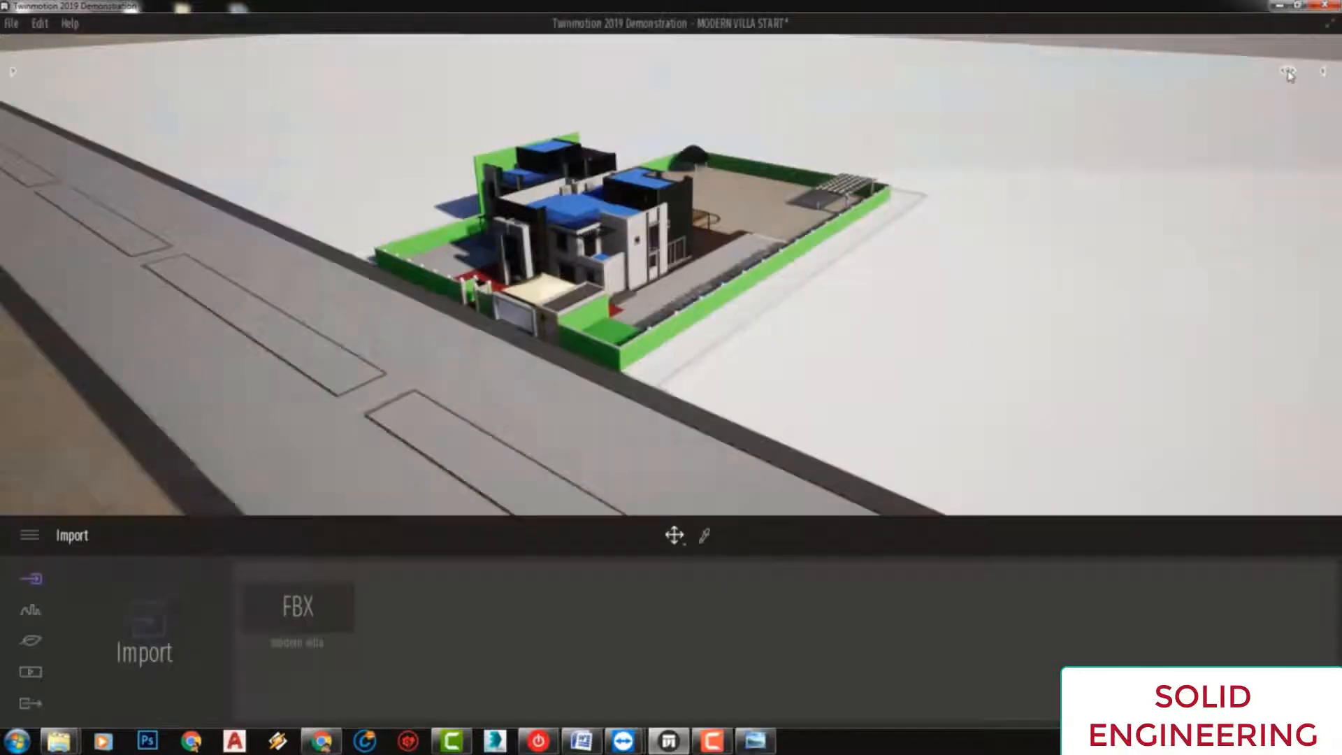
Review the screenshot, walkthrough and VR options, and display the villa in the Top camera view.
left_click(1287, 70)
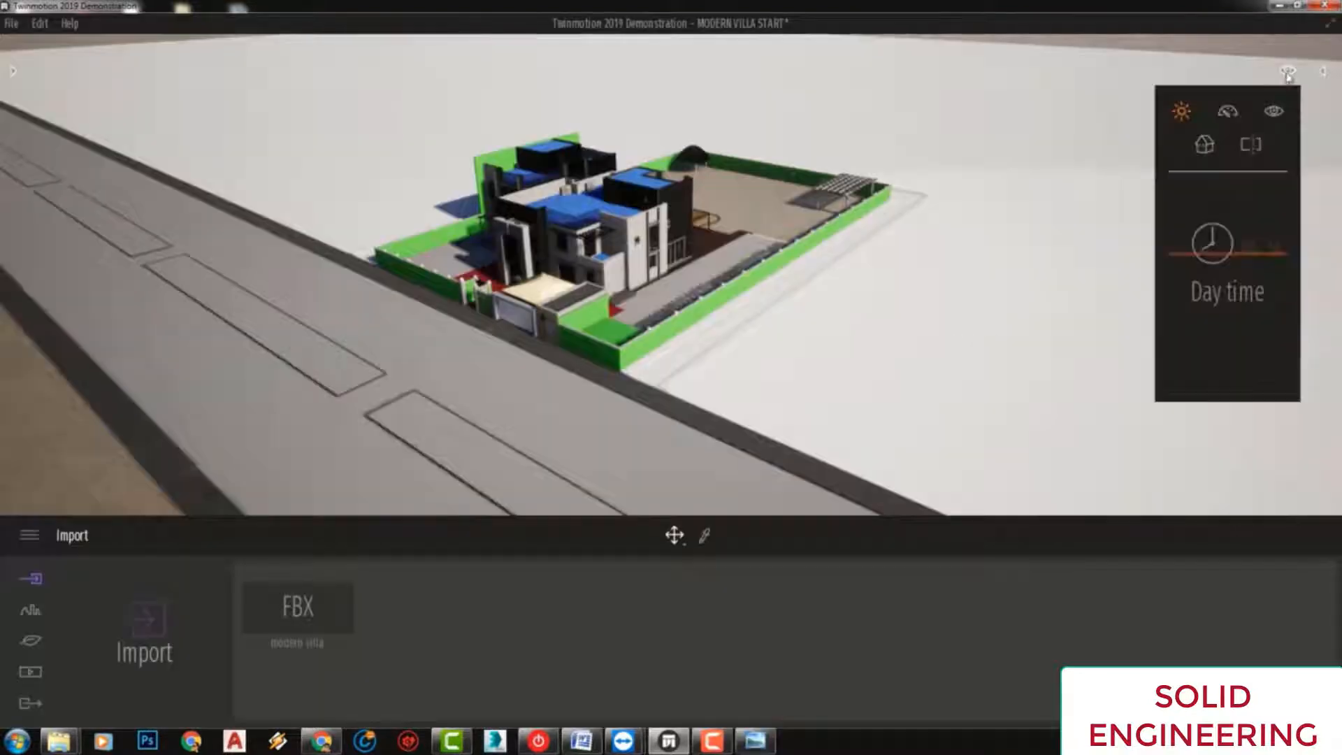
left_click(1273, 110)
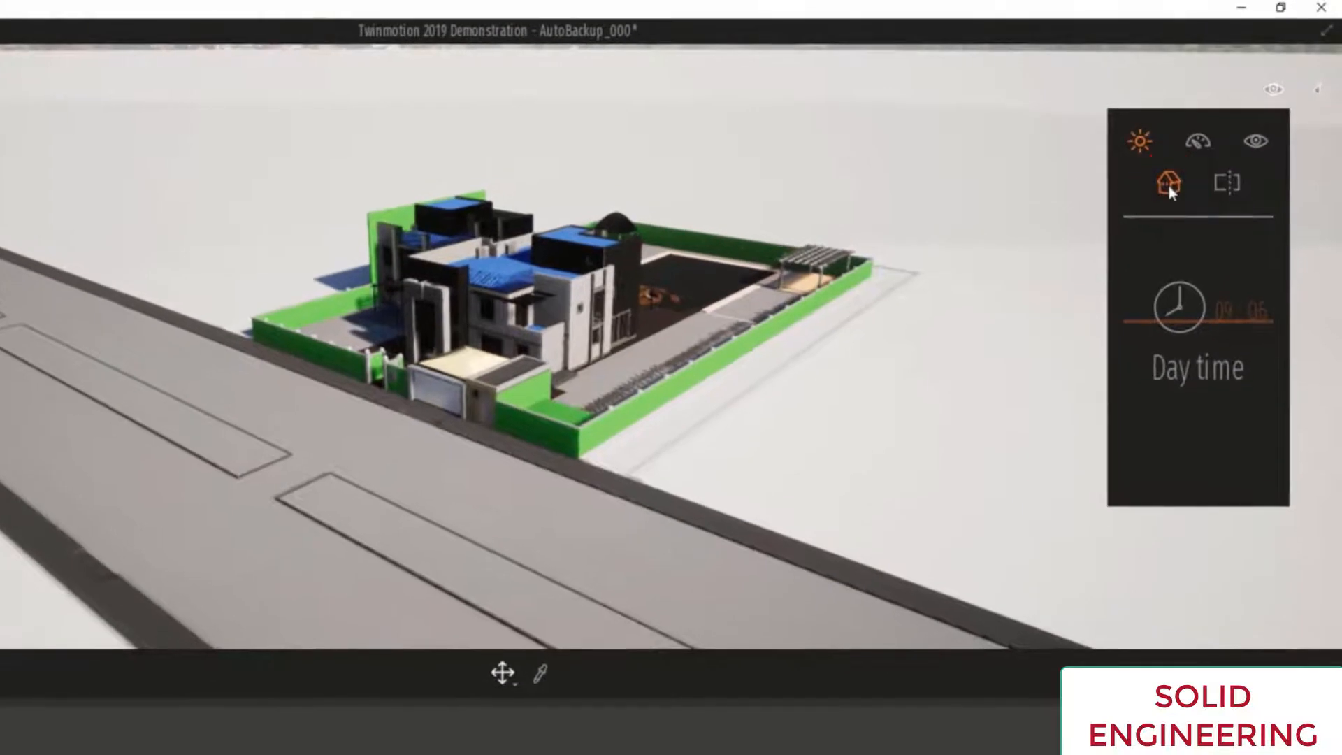
left_click(1168, 183)
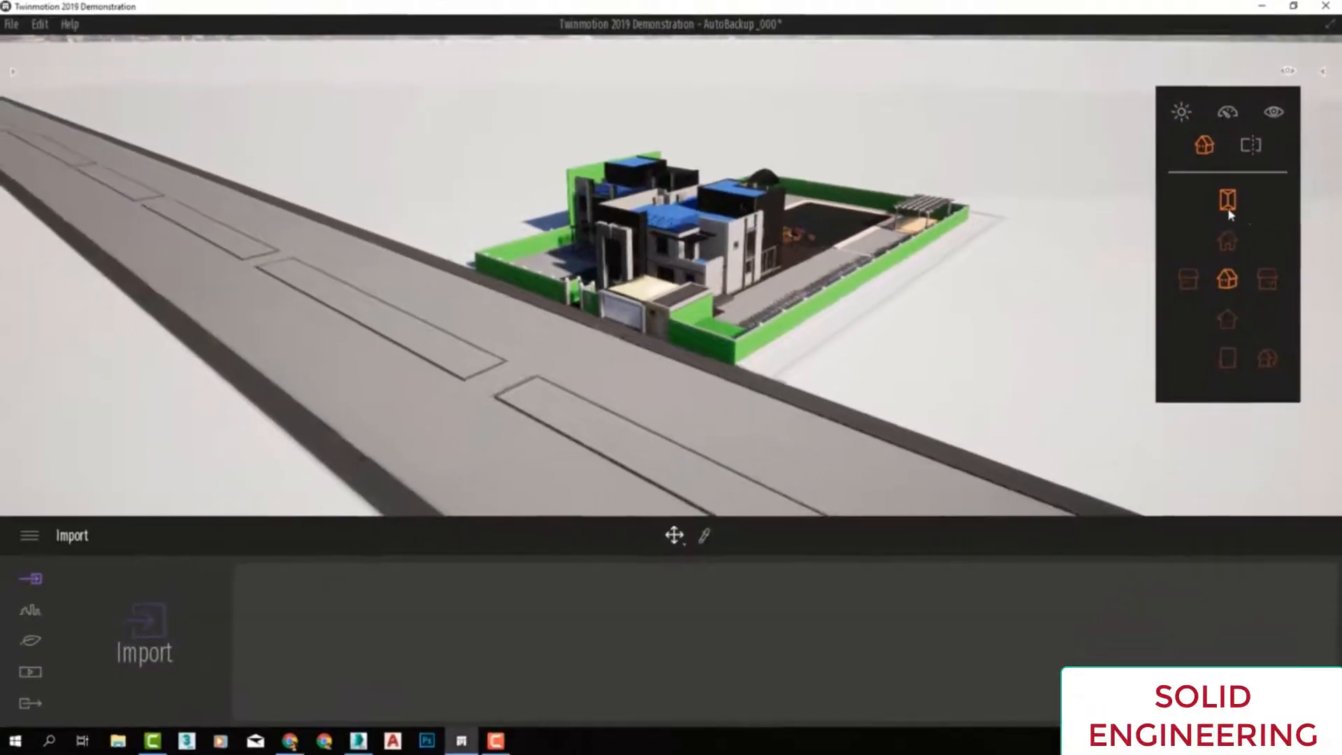
left_click(1212, 225)
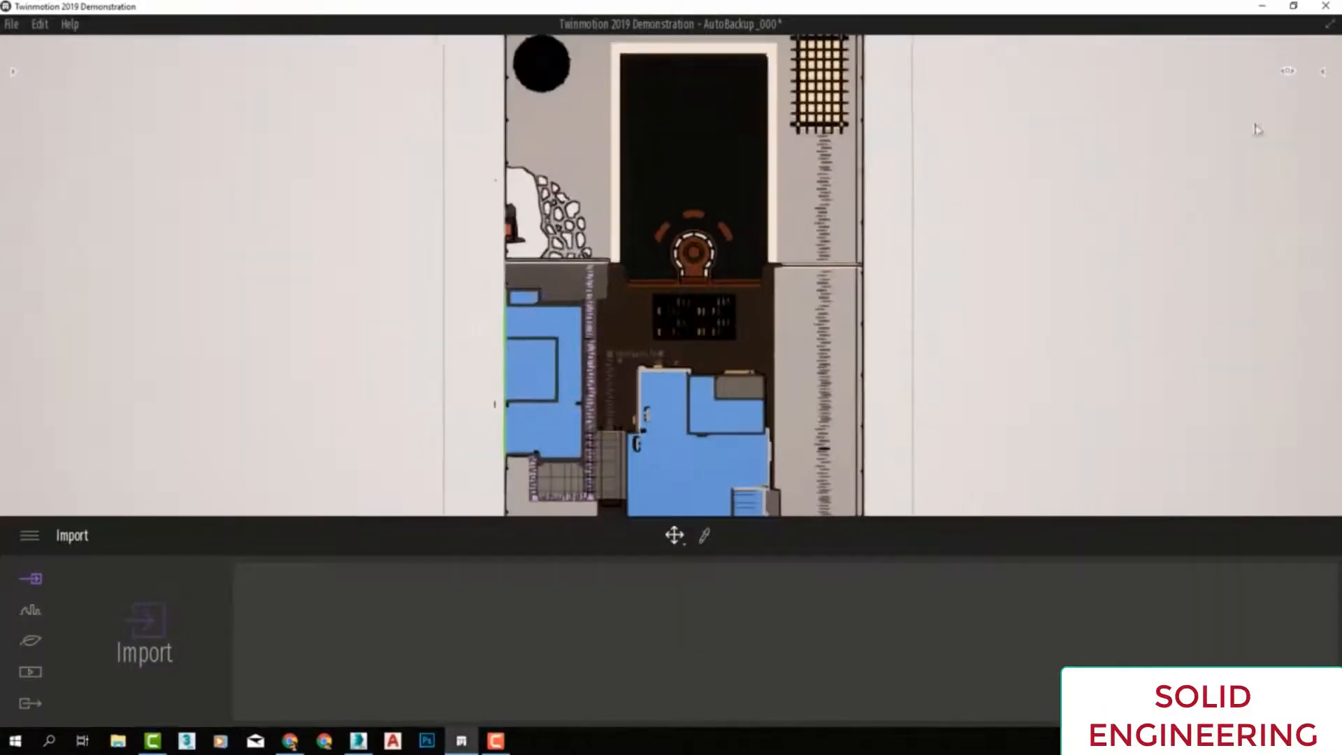
Display the villa in turn from the Front, Left, Right and Back camera views.
mouse_move(1288, 70)
left_click(1204, 144)
left_click(1227, 241)
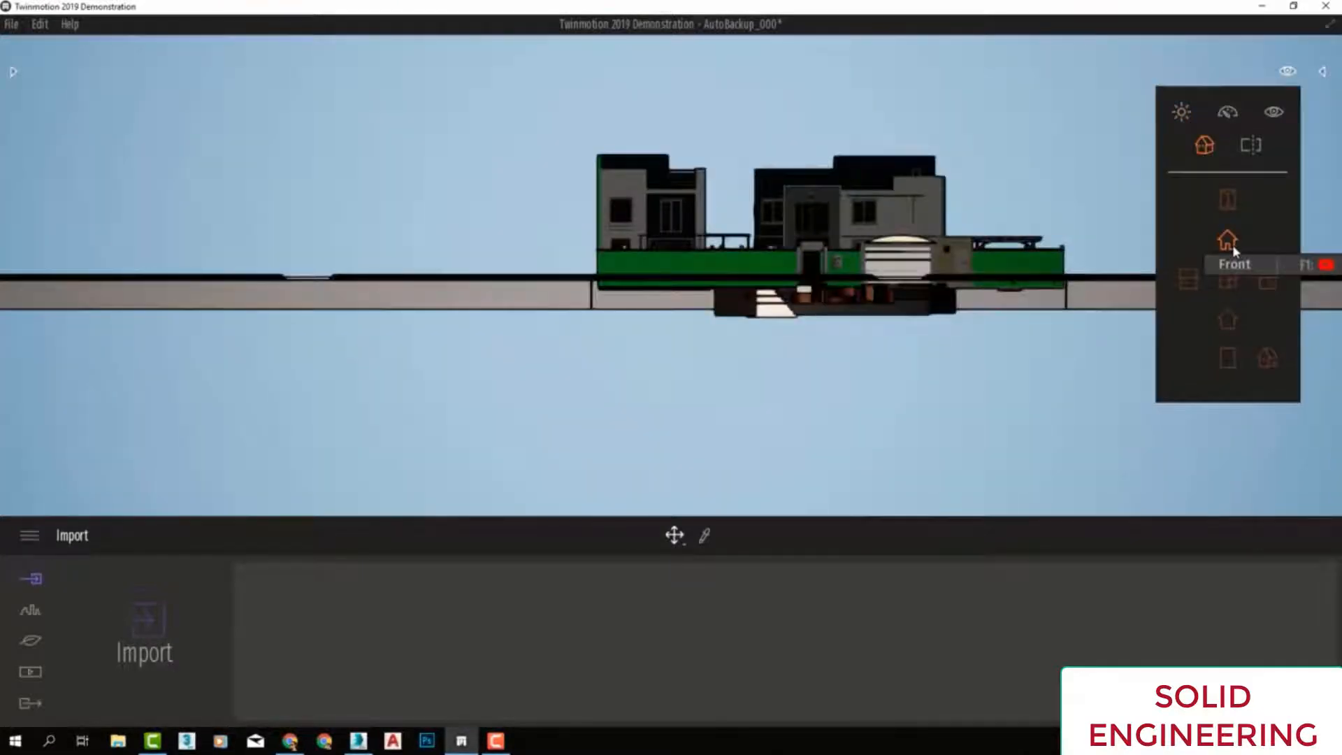
left_click(1186, 281)
left_click(1267, 280)
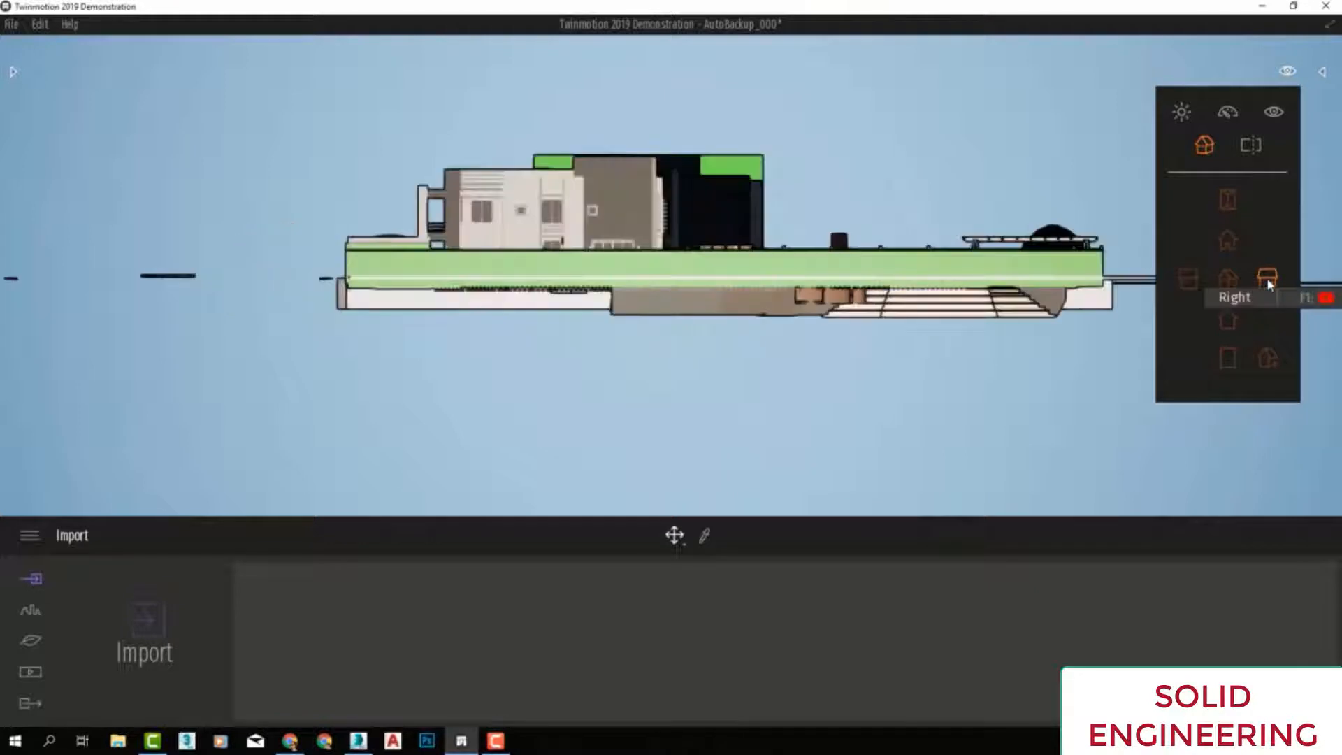
left_click(1230, 321)
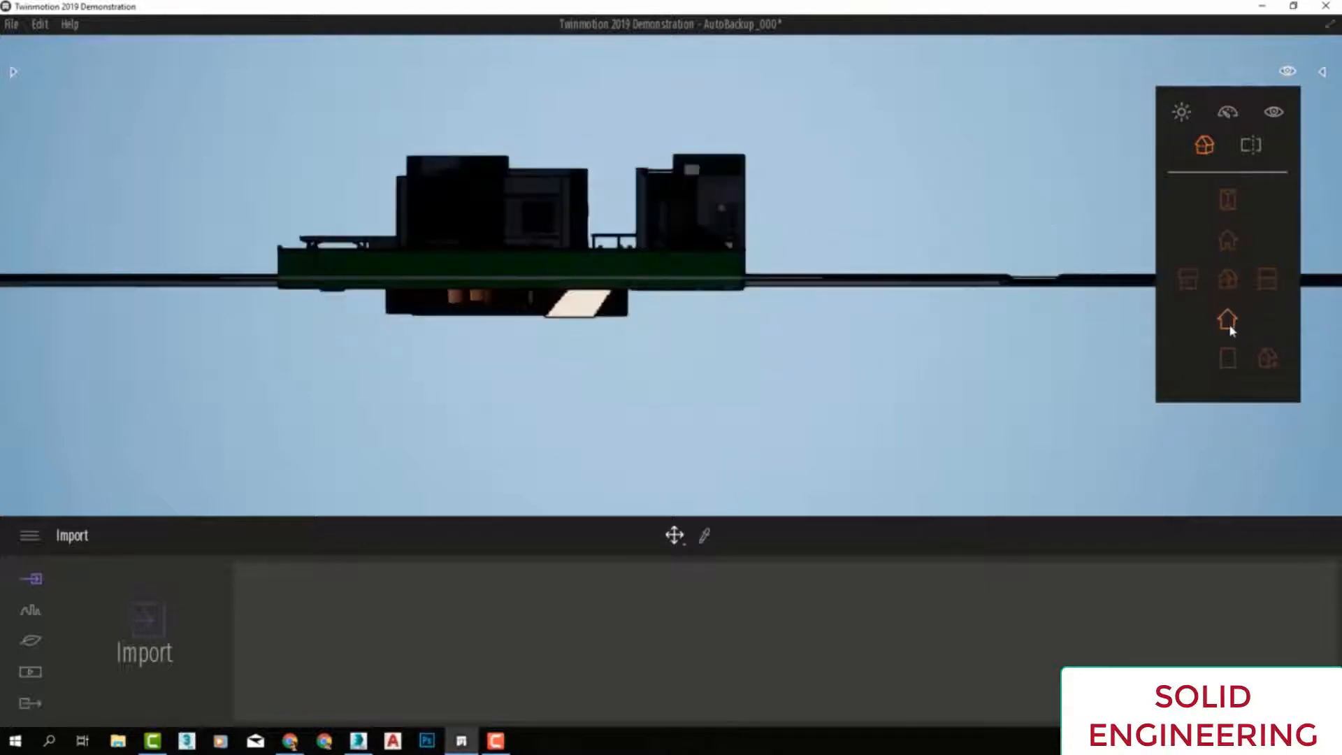
Switch to the Custom camera view and examine the villa and its plot from near and far.
left_click(1269, 359)
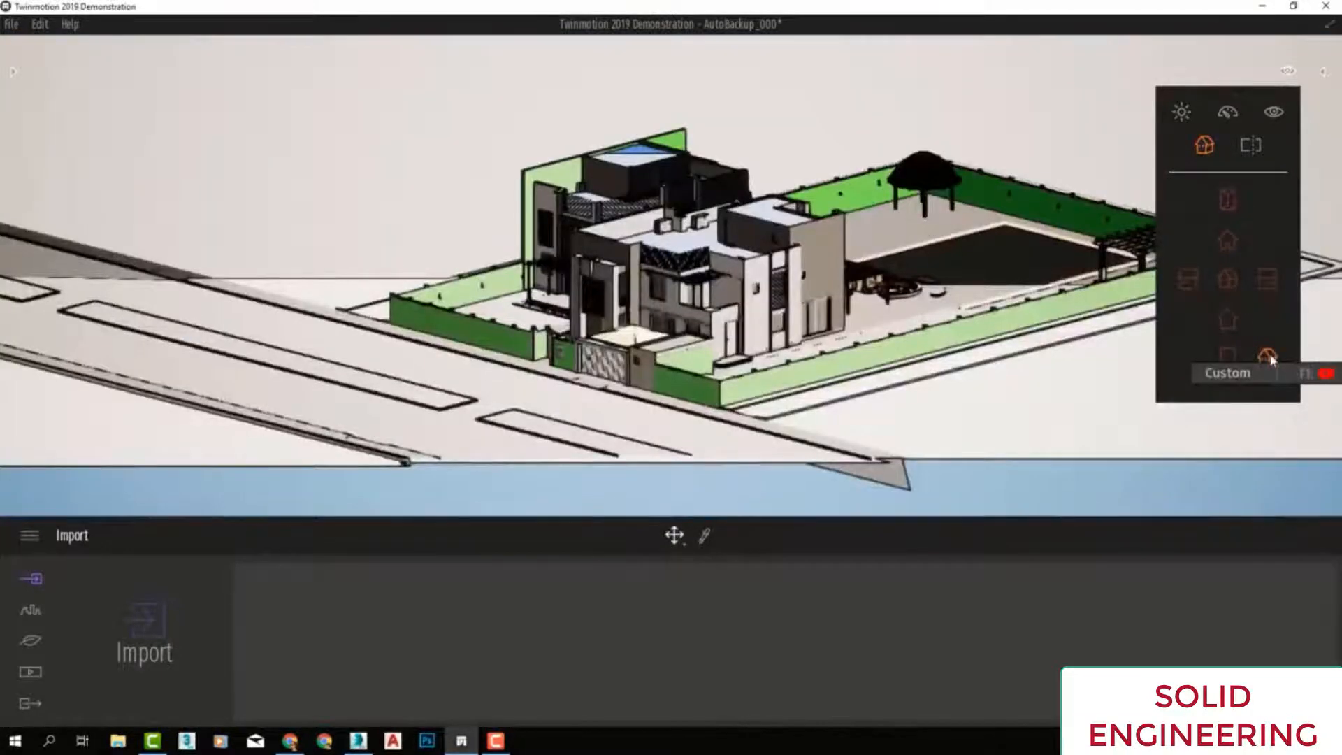
scroll(633, 299, "up", 3)
scroll(696, 301, "up", 3)
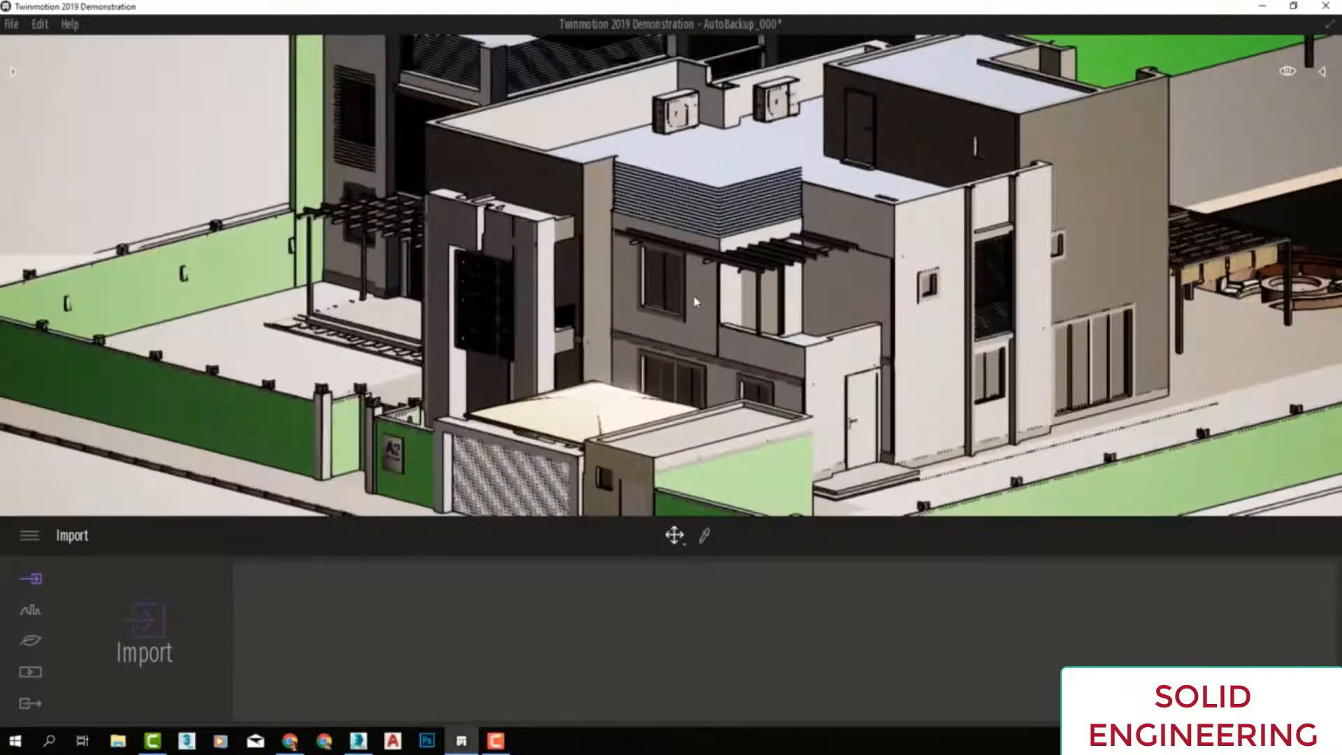
scroll(814, 276, "down", 5)
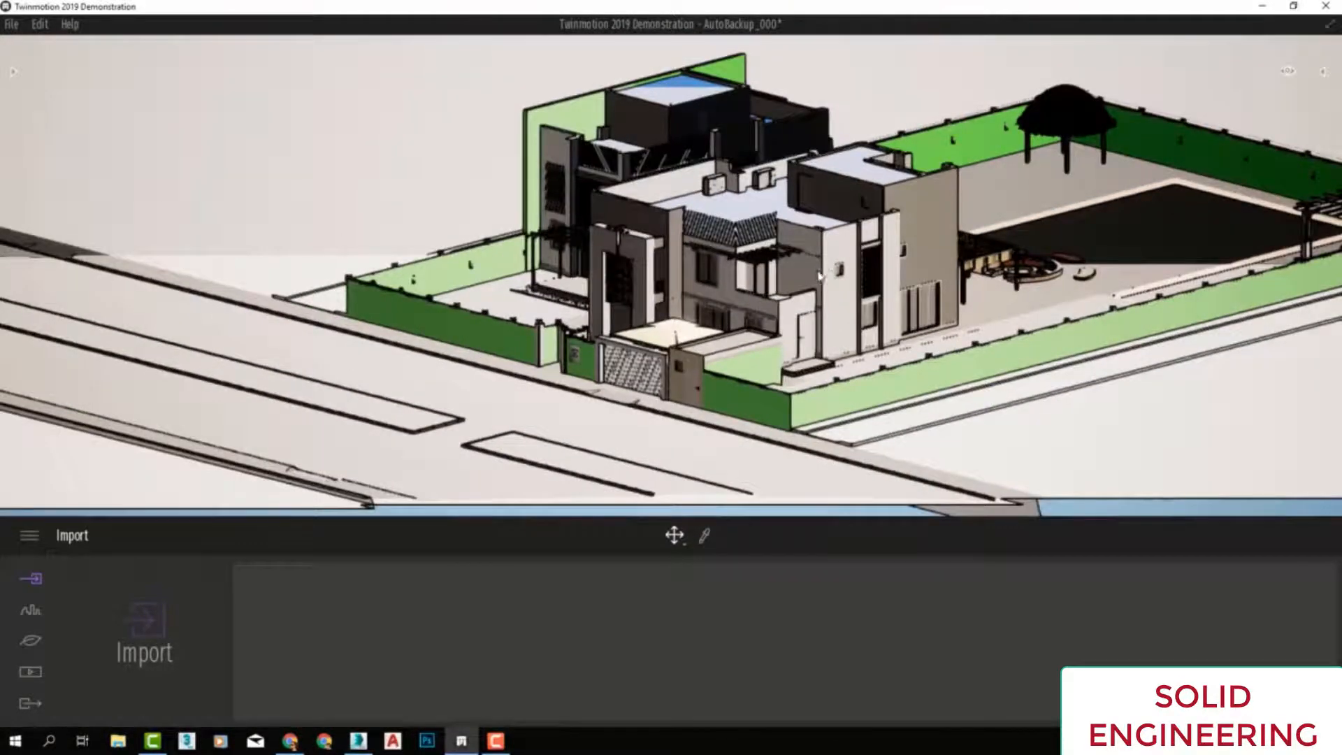
scroll(824, 272, "up", 3)
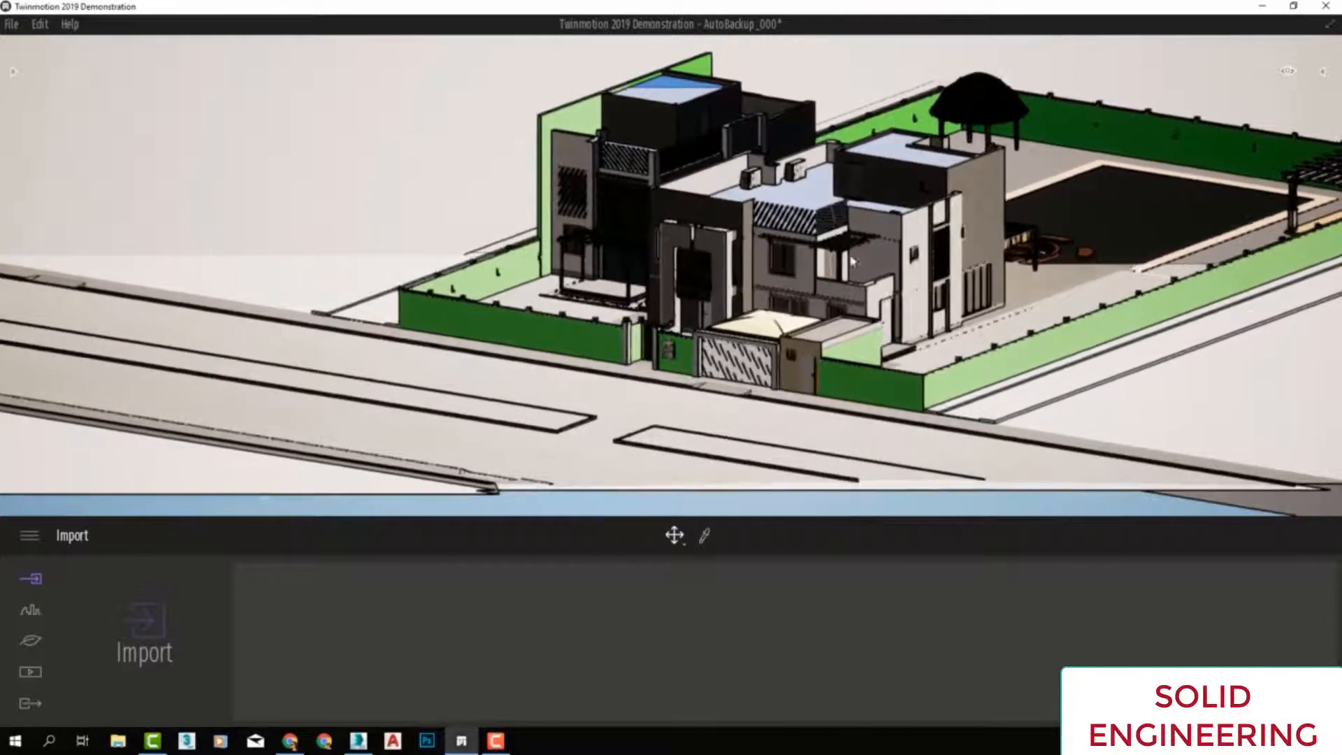
middle_click_drag(994, 268, 925, 291)
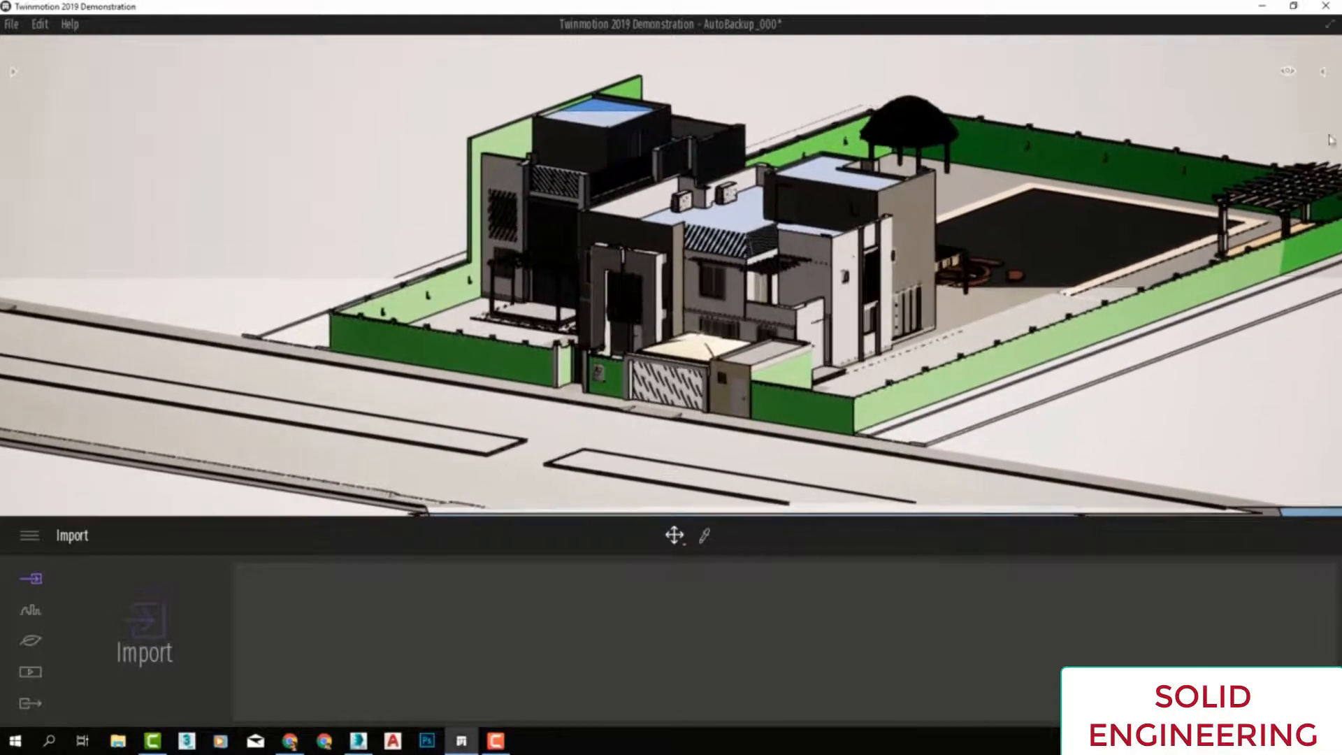
Display the villa in the Perspective camera view and bring it up close.
left_click(1289, 71)
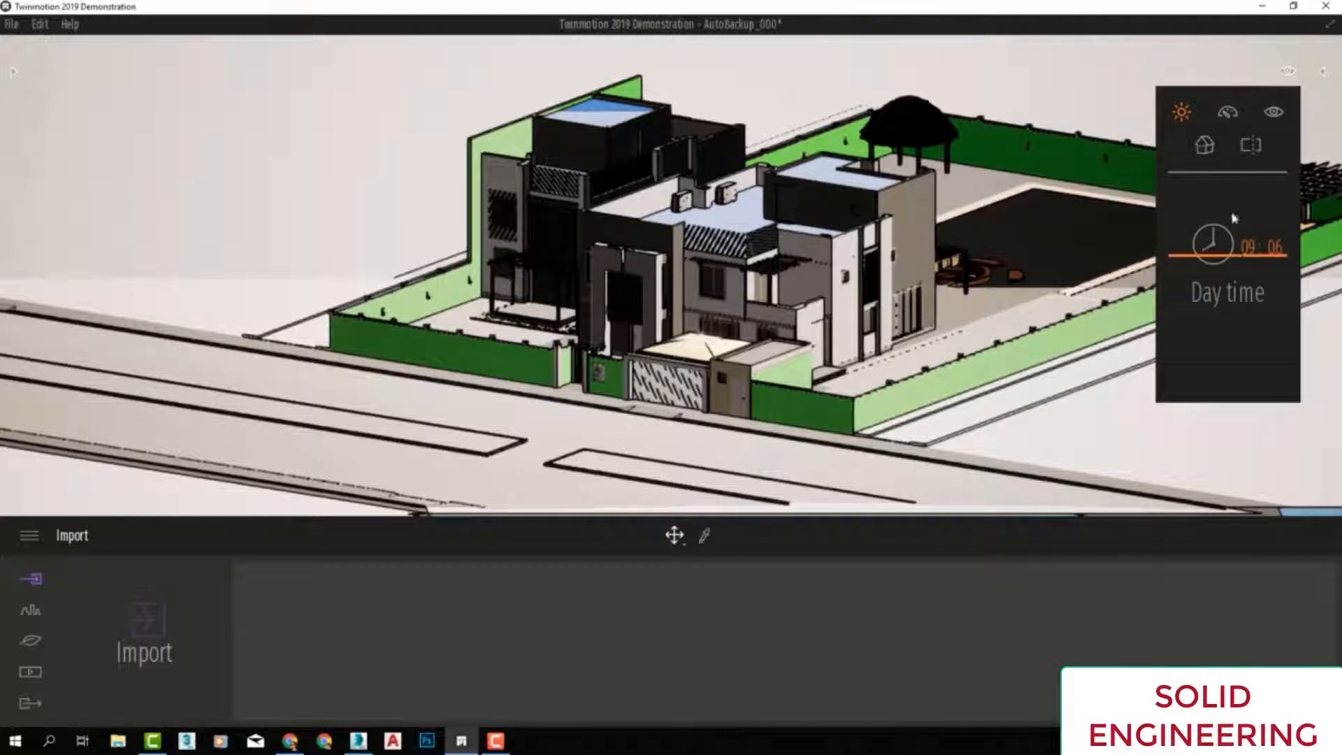
left_click(1204, 146)
left_click(1228, 278)
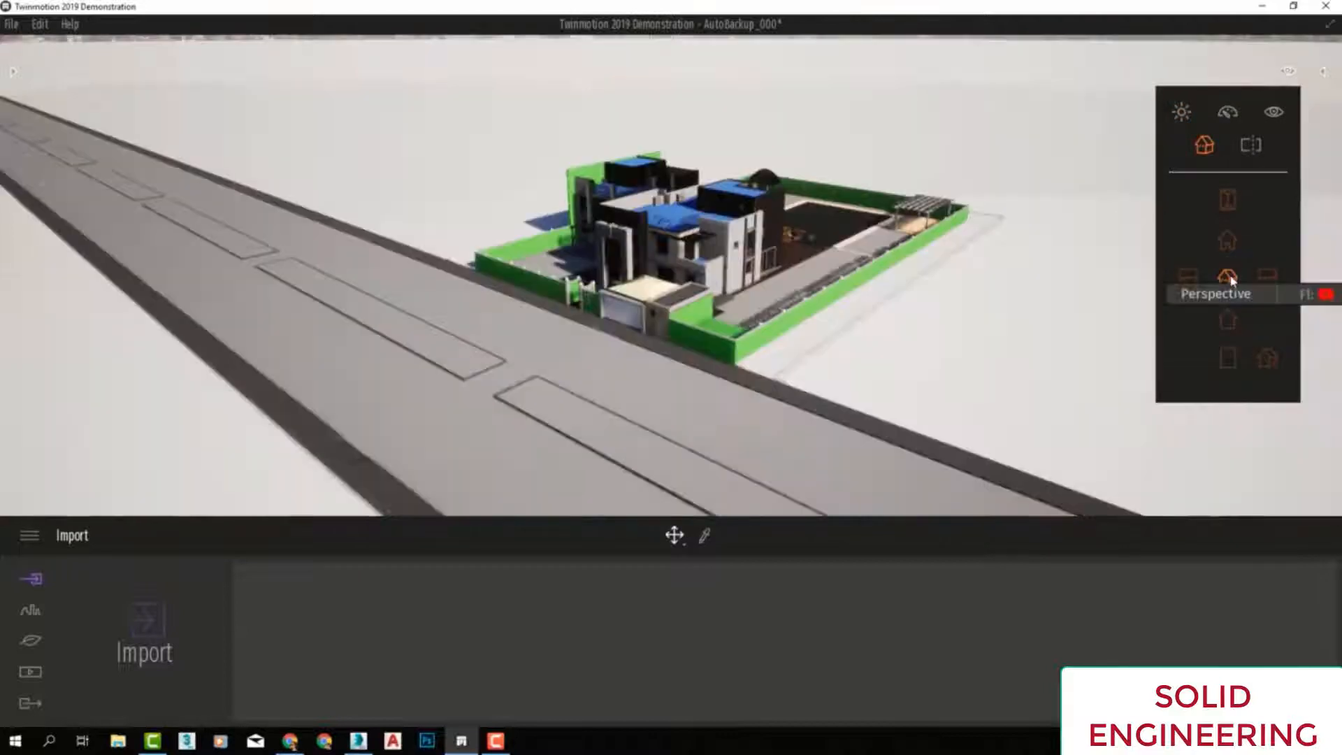
scroll(766, 190, "up", 4)
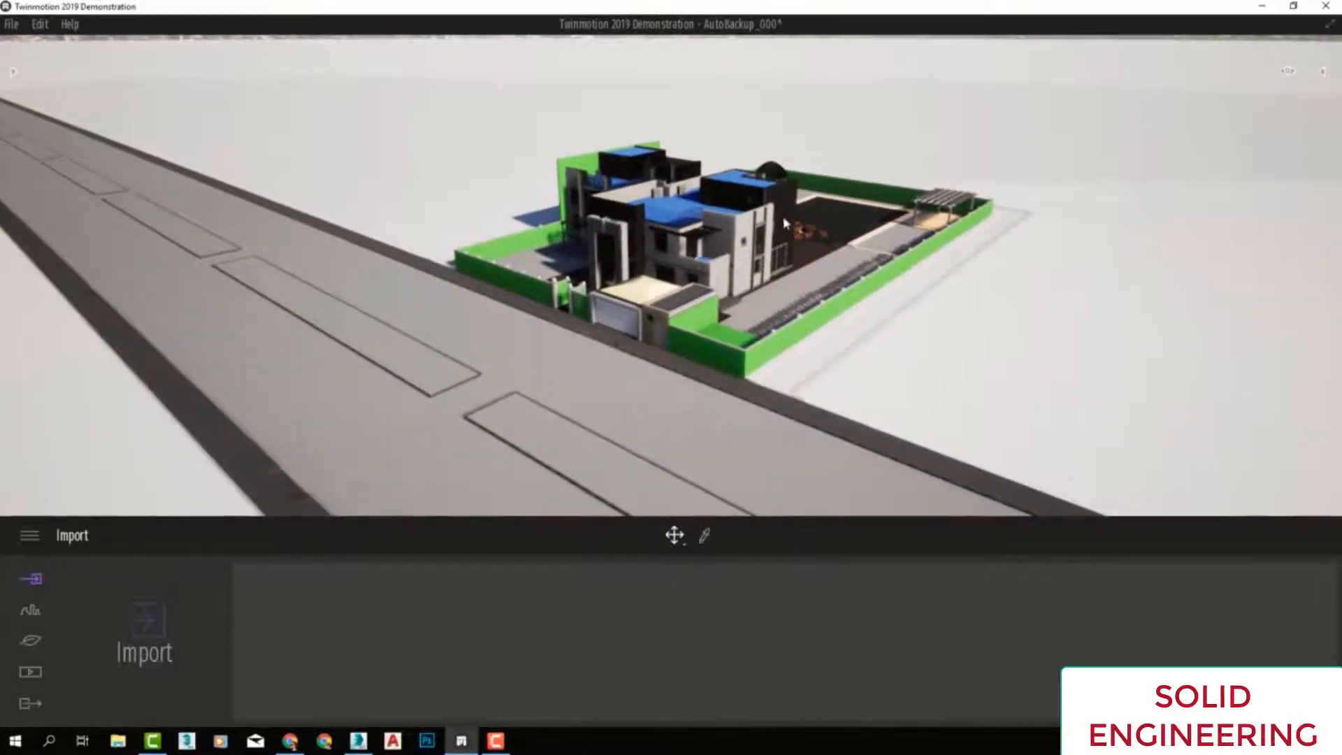
scroll(766, 190, "up", 5)
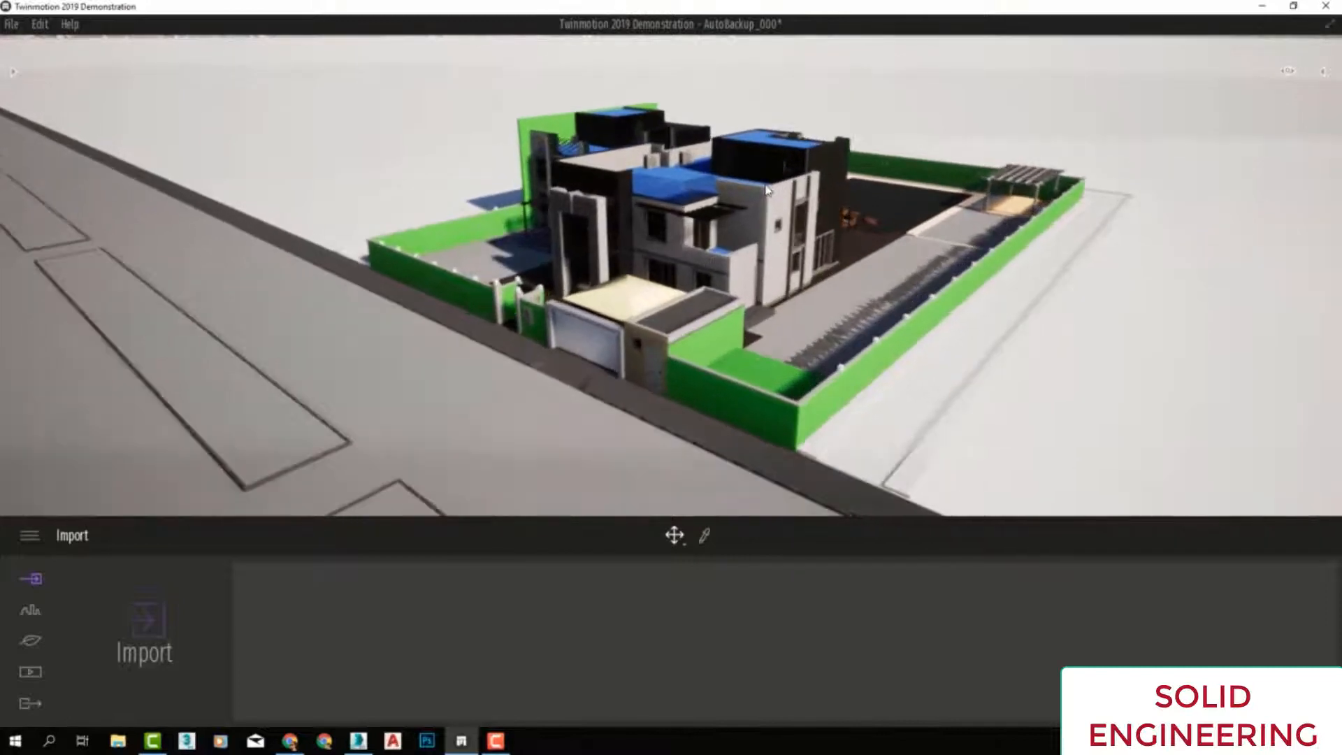
scroll(767, 189, "up", 3)
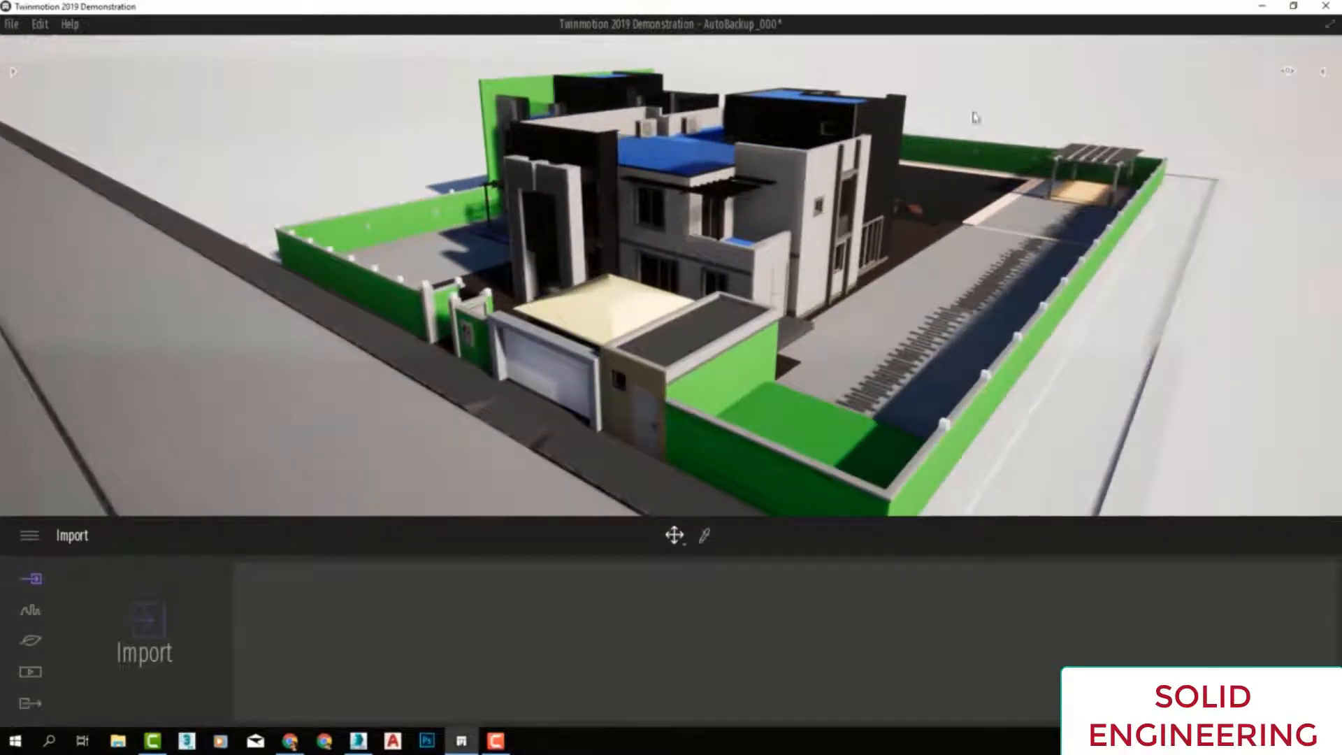
Review the Clipping setting and display the villa in the Top camera view.
left_click(1288, 71)
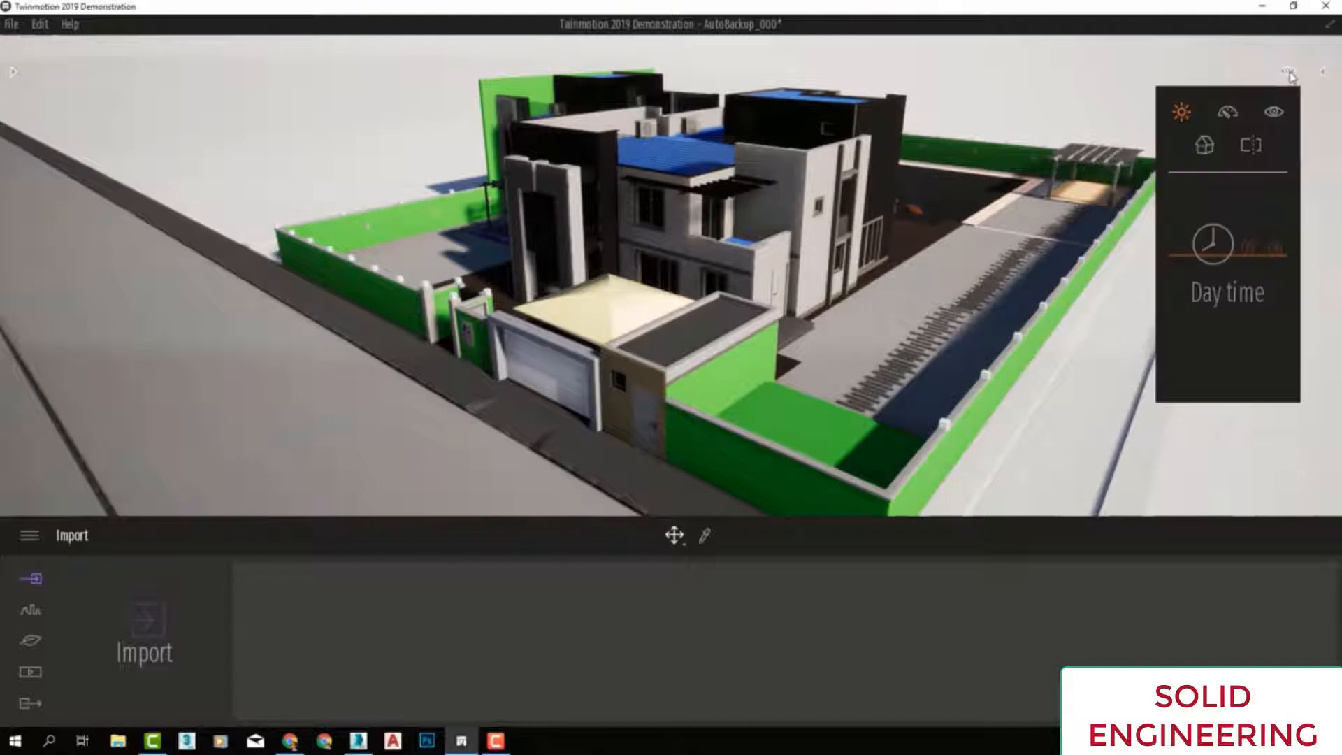
left_click(1250, 146)
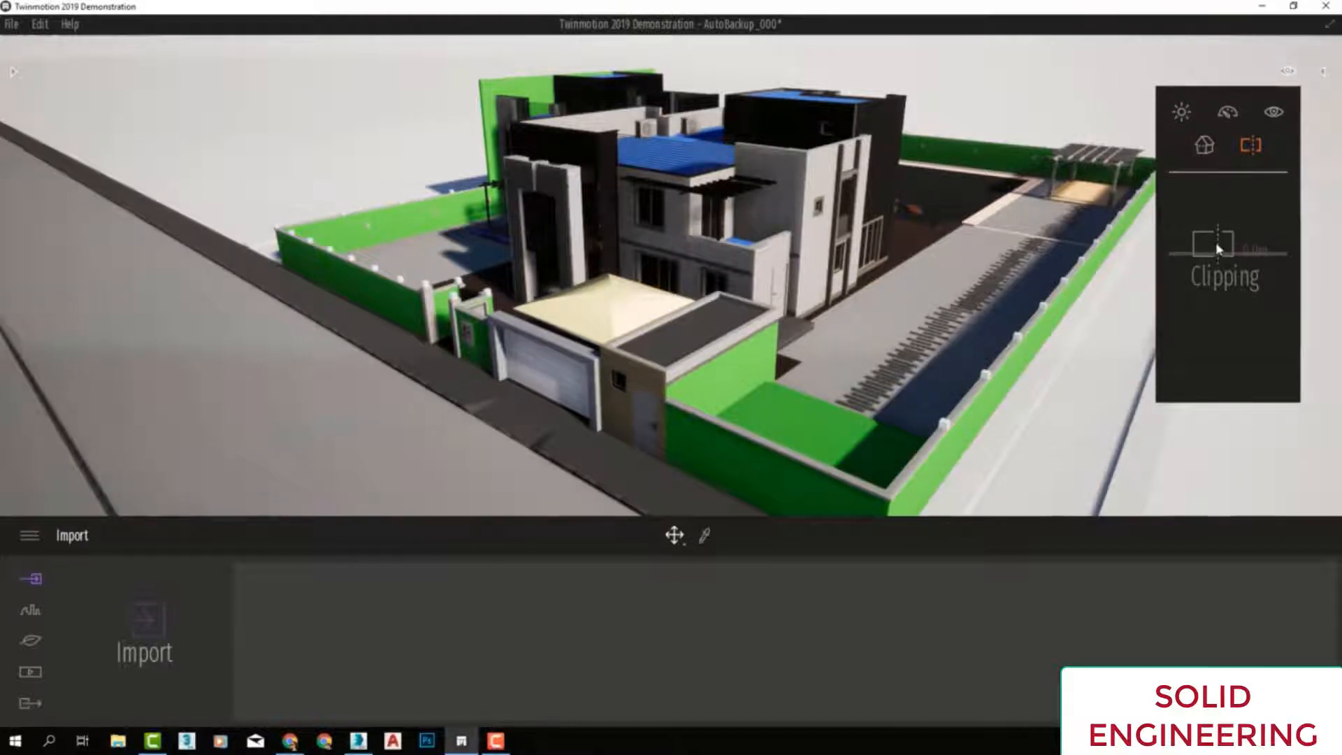
left_click(1203, 145)
left_click(1228, 200)
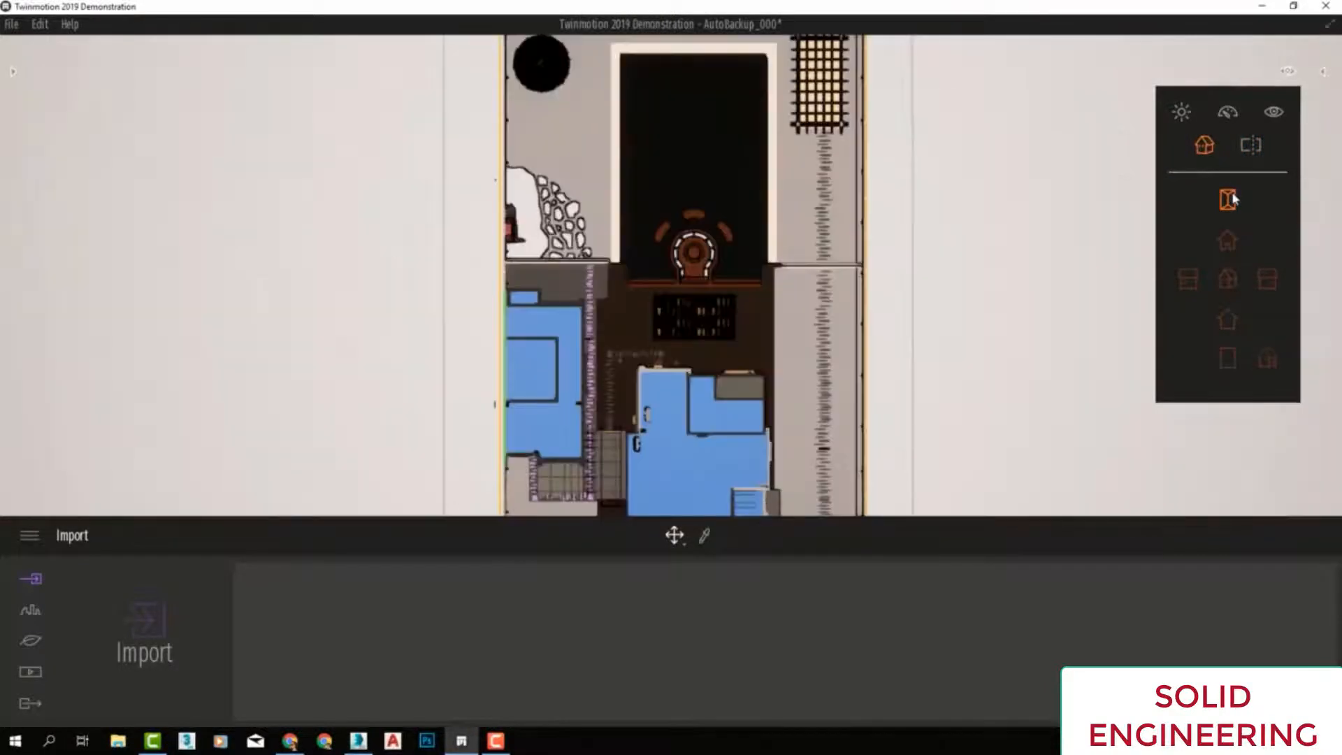
Set the Top view's clipping to about -3.9 m to cut through the rooms, and move it back above the roofs.
left_click(1251, 146)
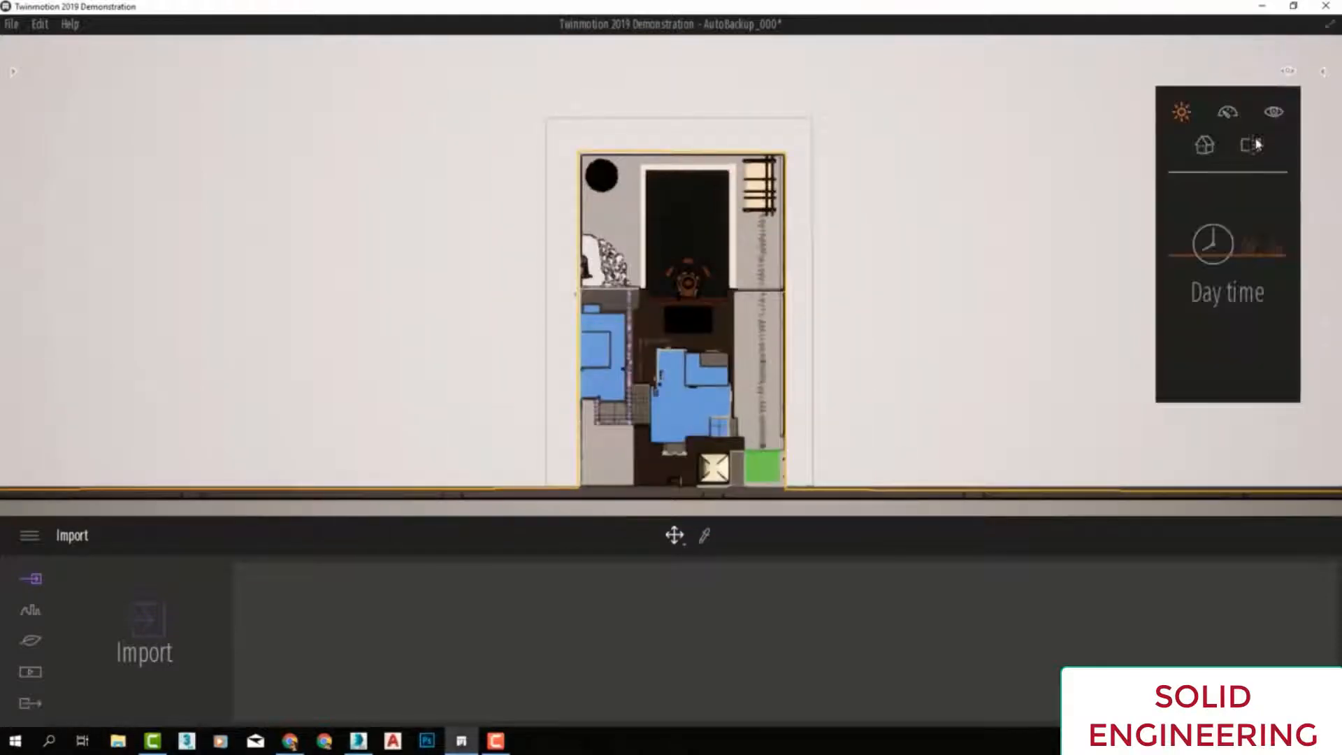
left_click_drag(1204, 293, 1208, 258)
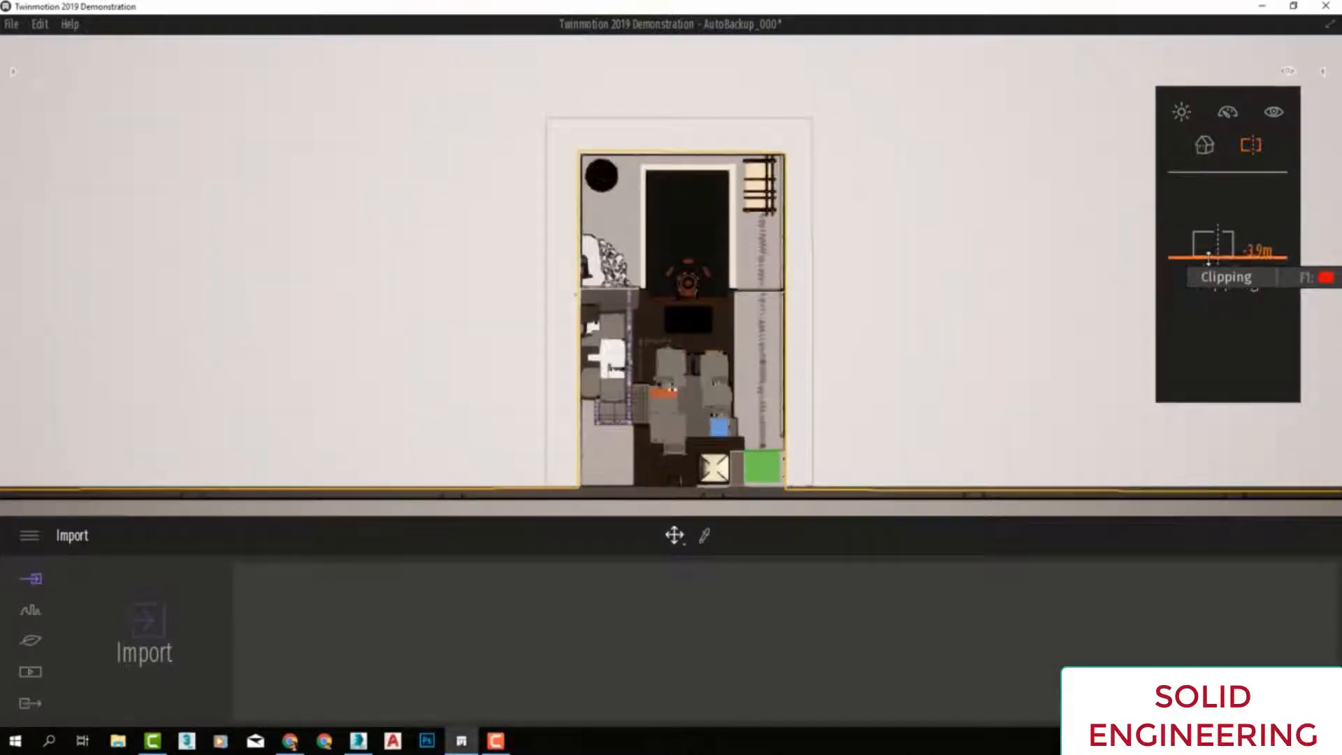
scroll(731, 385, "up", 5)
scroll(731, 385, "down", 2)
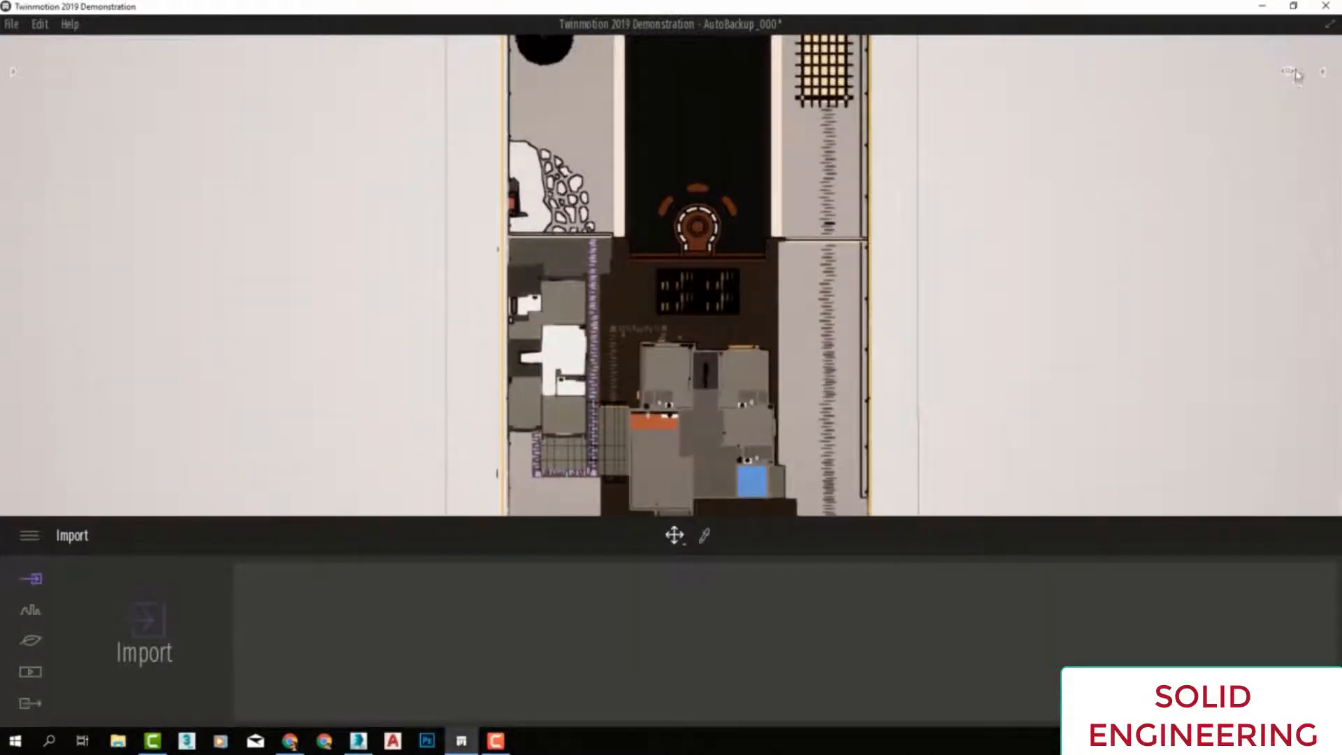
mouse_move(1294, 73)
mouse_move(1214, 263)
left_mouse_down()
mouse_move(1202, 251)
mouse_move(1224, 316)
mouse_move(1208, 239)
left_mouse_up()
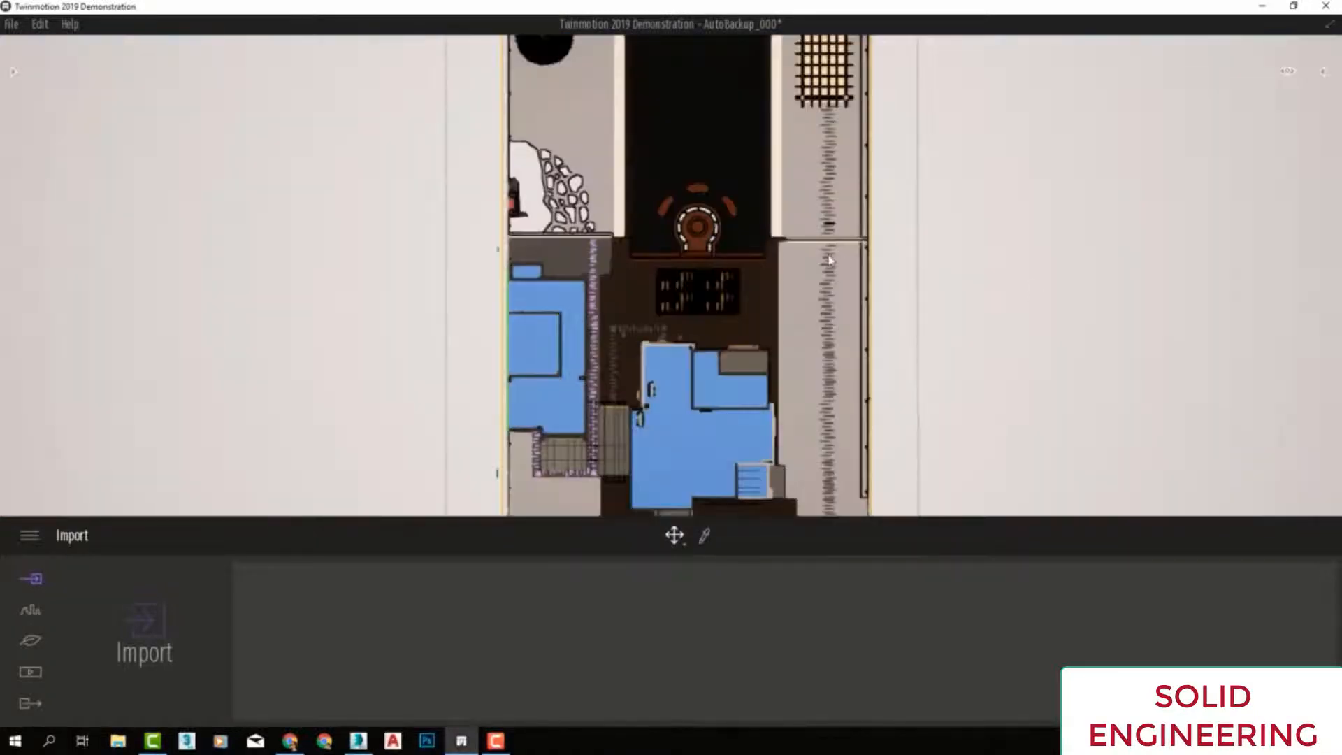
Display the villa in the Front camera view and move the clipping plane past the front boundary wall.
mouse_move(1288, 73)
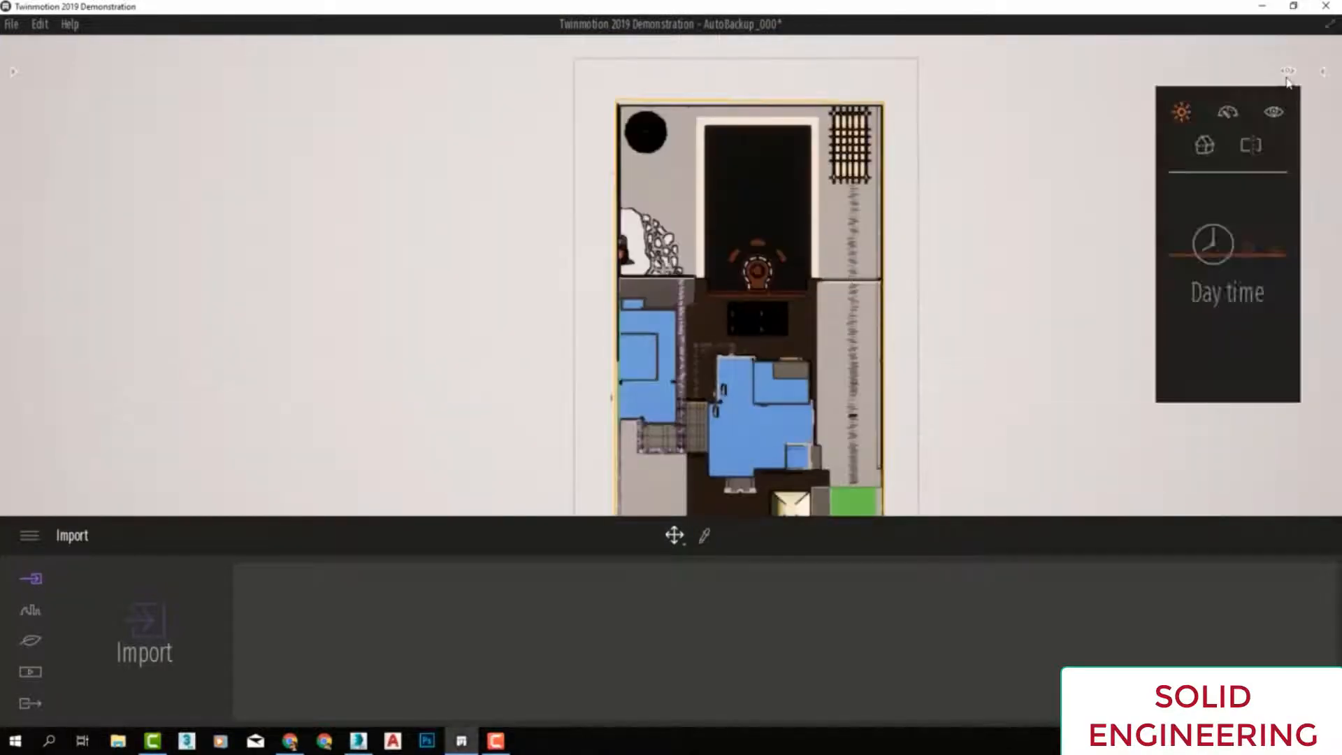
left_click(1204, 145)
left_click(1231, 245)
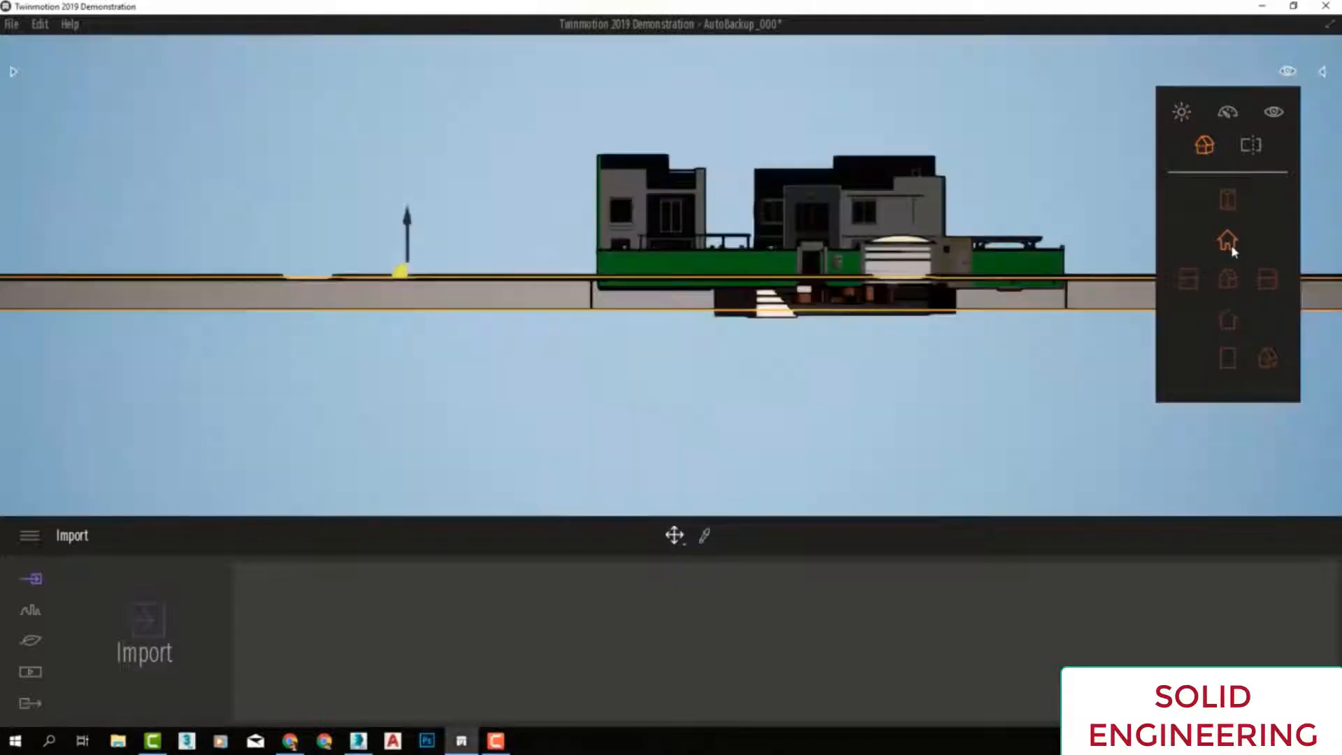
left_click(1251, 147)
scroll(911, 229, "up", 5)
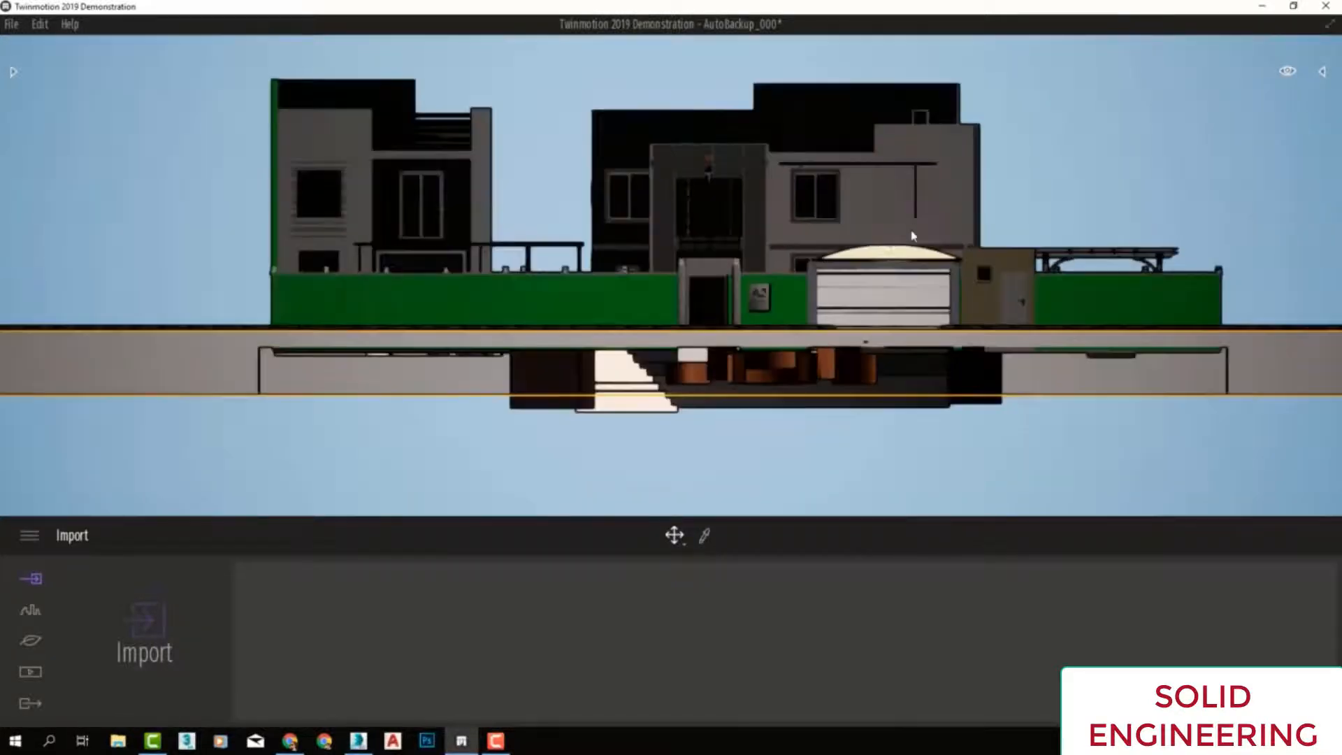
mouse_move(1288, 73)
left_click(1244, 149)
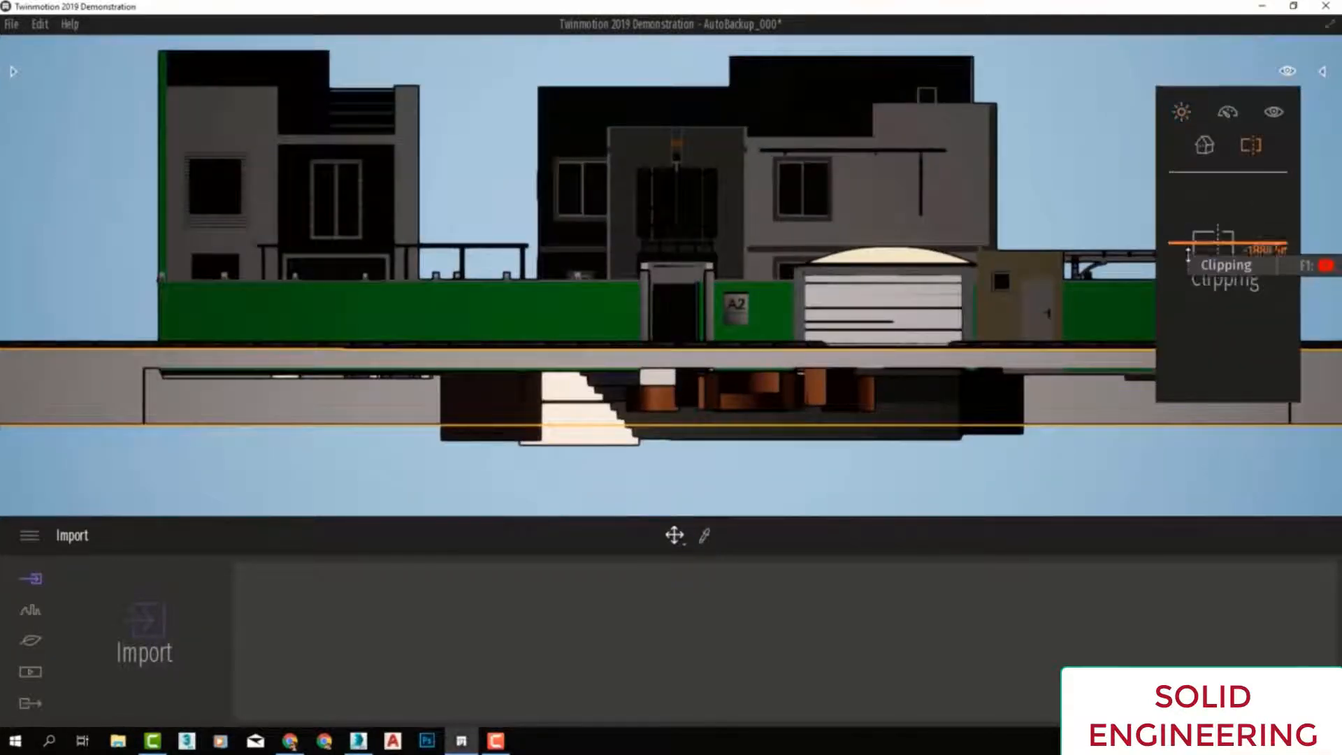
mouse_move(1206, 253)
left_mouse_down()
mouse_move(1253, 216)
mouse_move(1198, 235)
left_mouse_up()
Set the Front view's clipping distance to -20 m, -10 m and 0 m in turn to section the villa.
mouse_move(1286, 72)
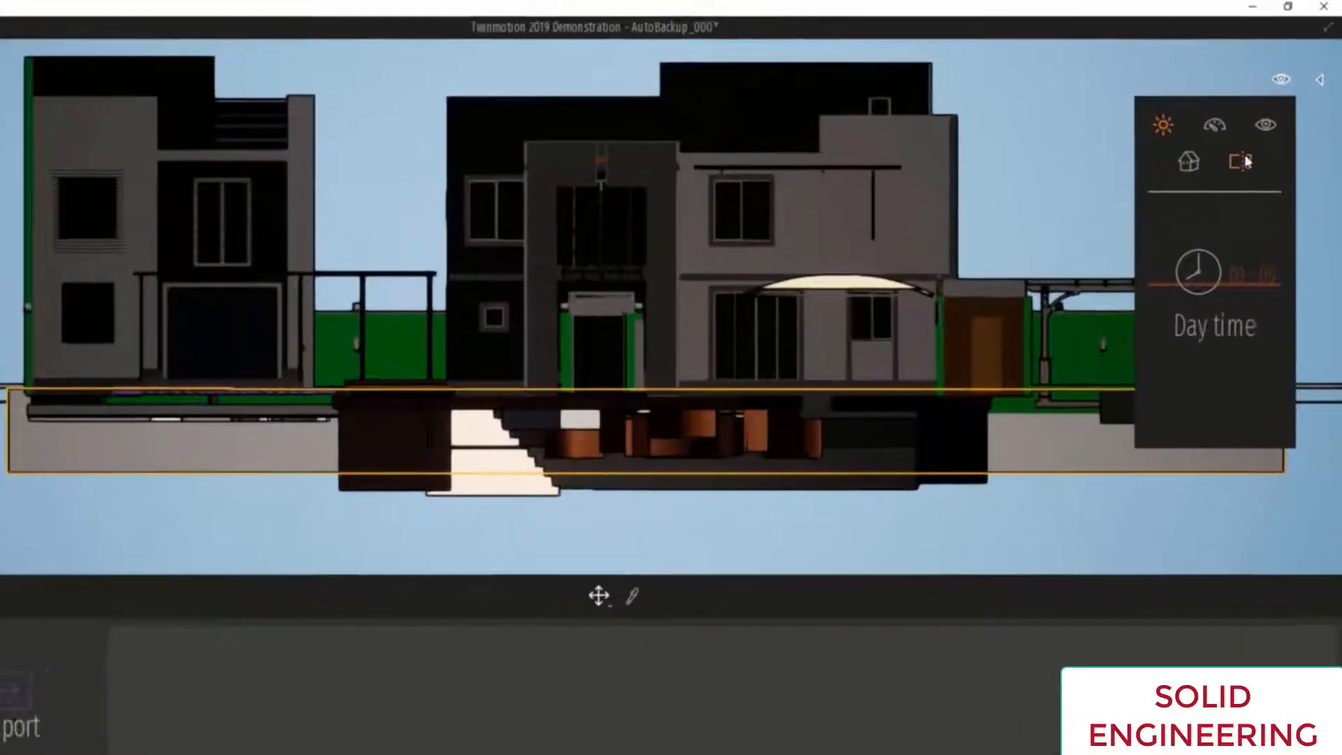
left_click(1250, 146)
left_click(1242, 358)
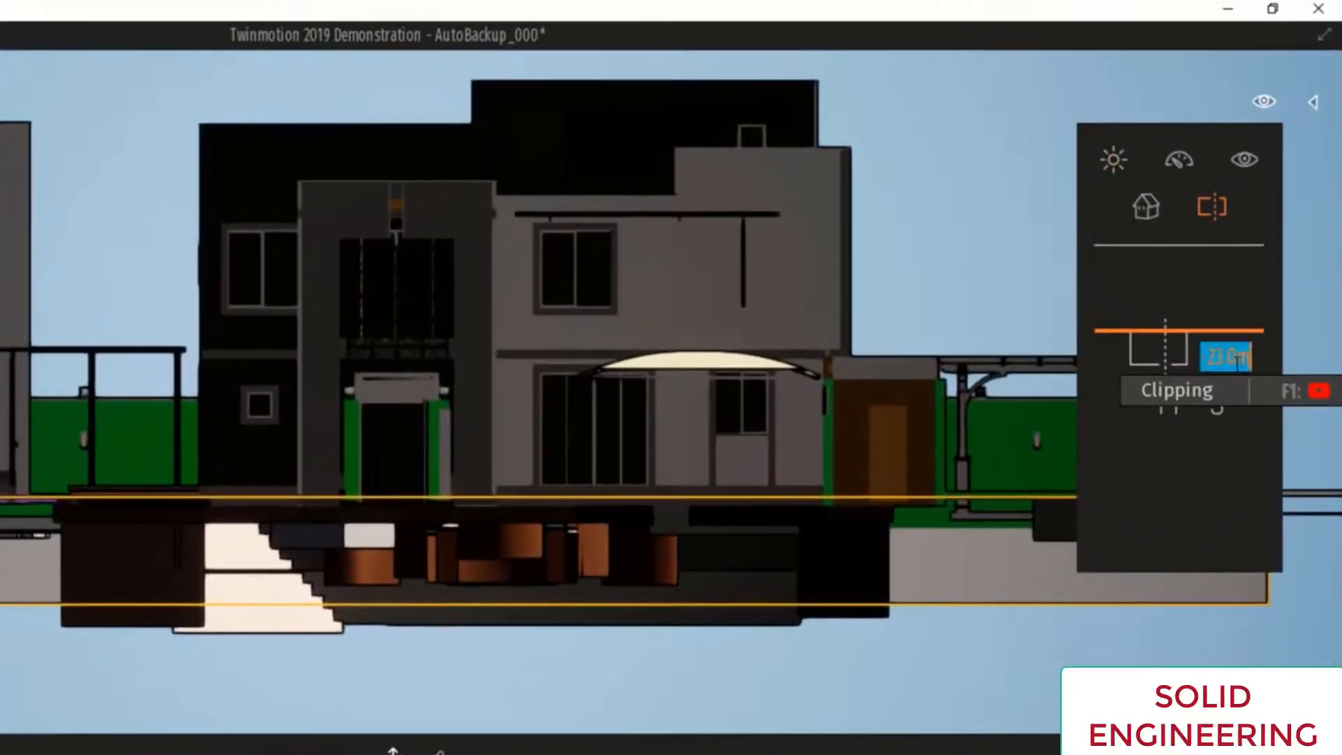
type("+")
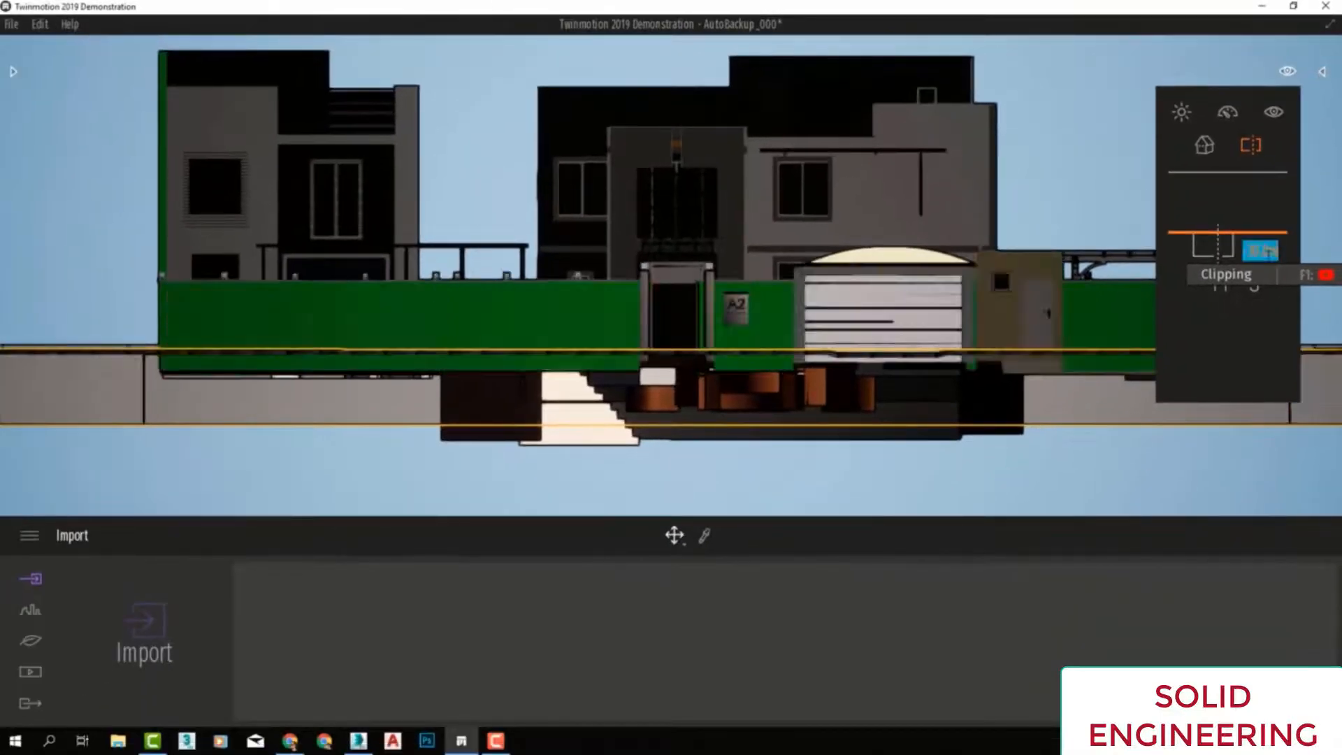
type("-20")
key("Return")
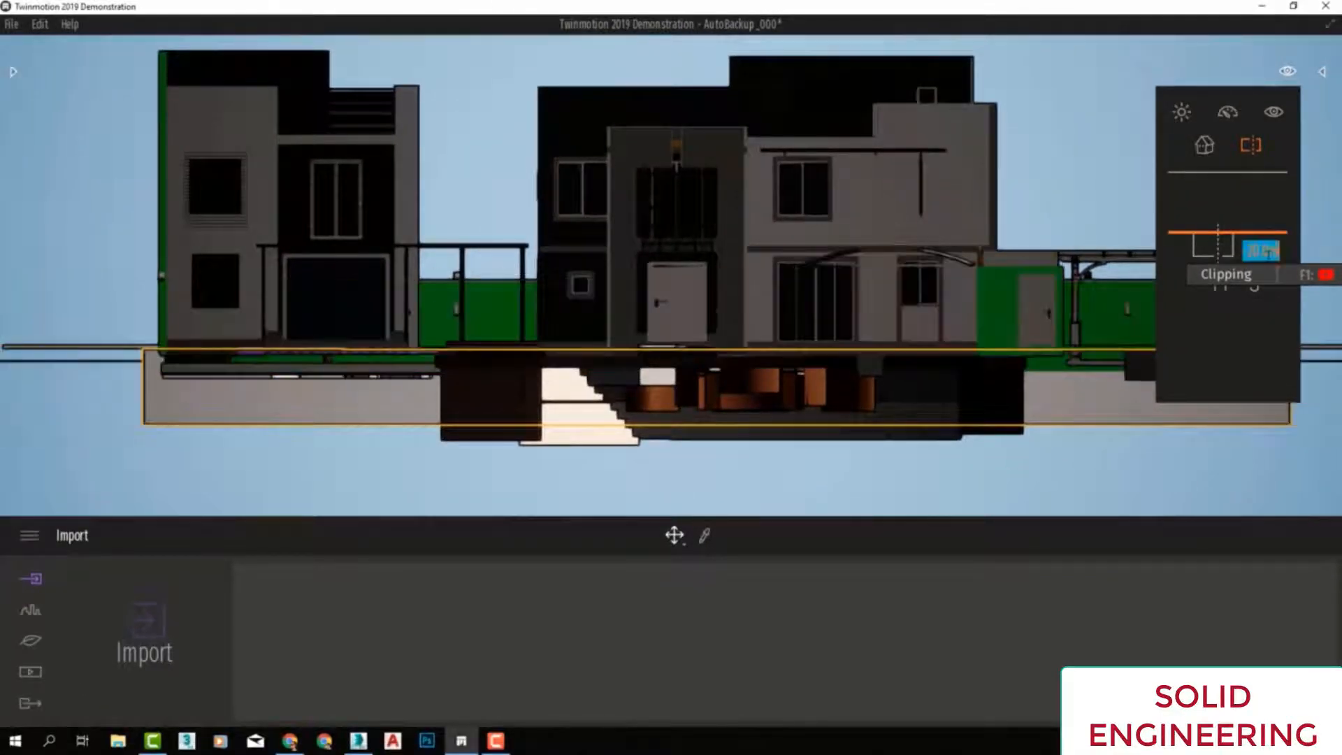
key("BackSpace")
type("-10")
key("Return")
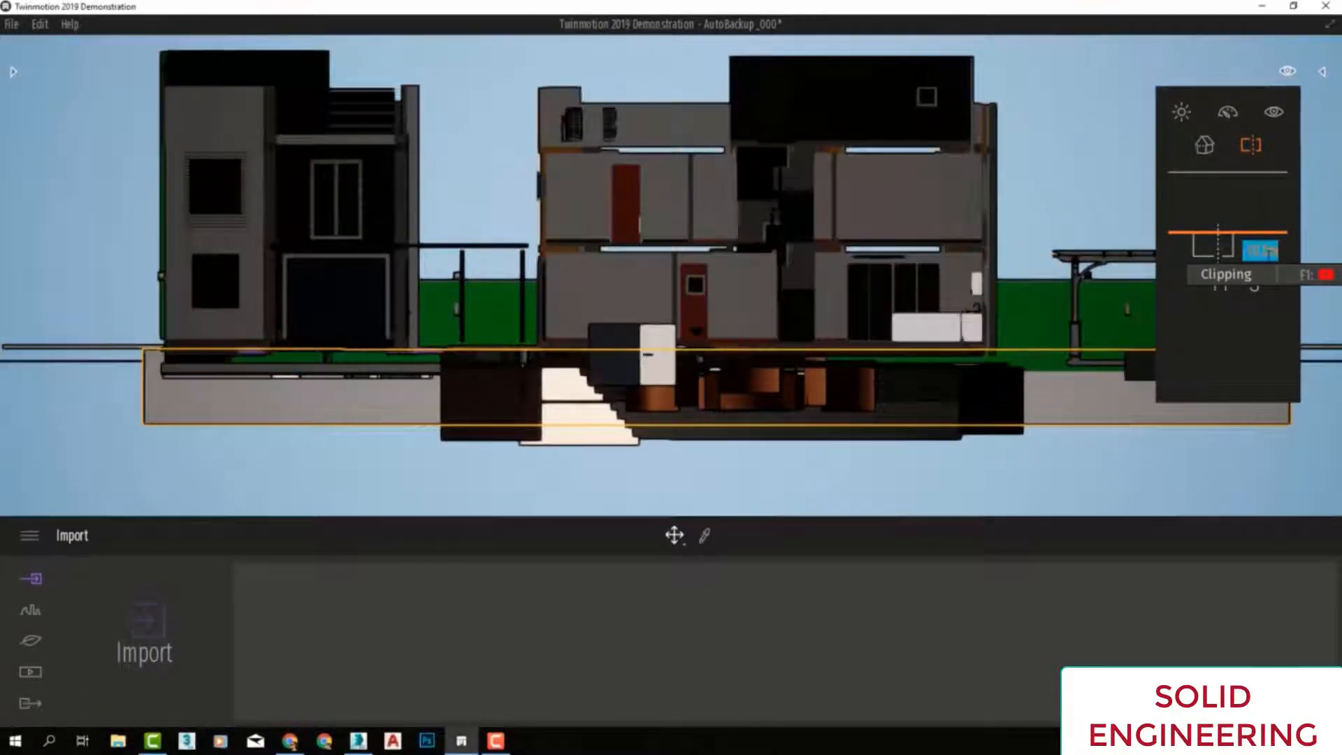
type("0")
key("Return")
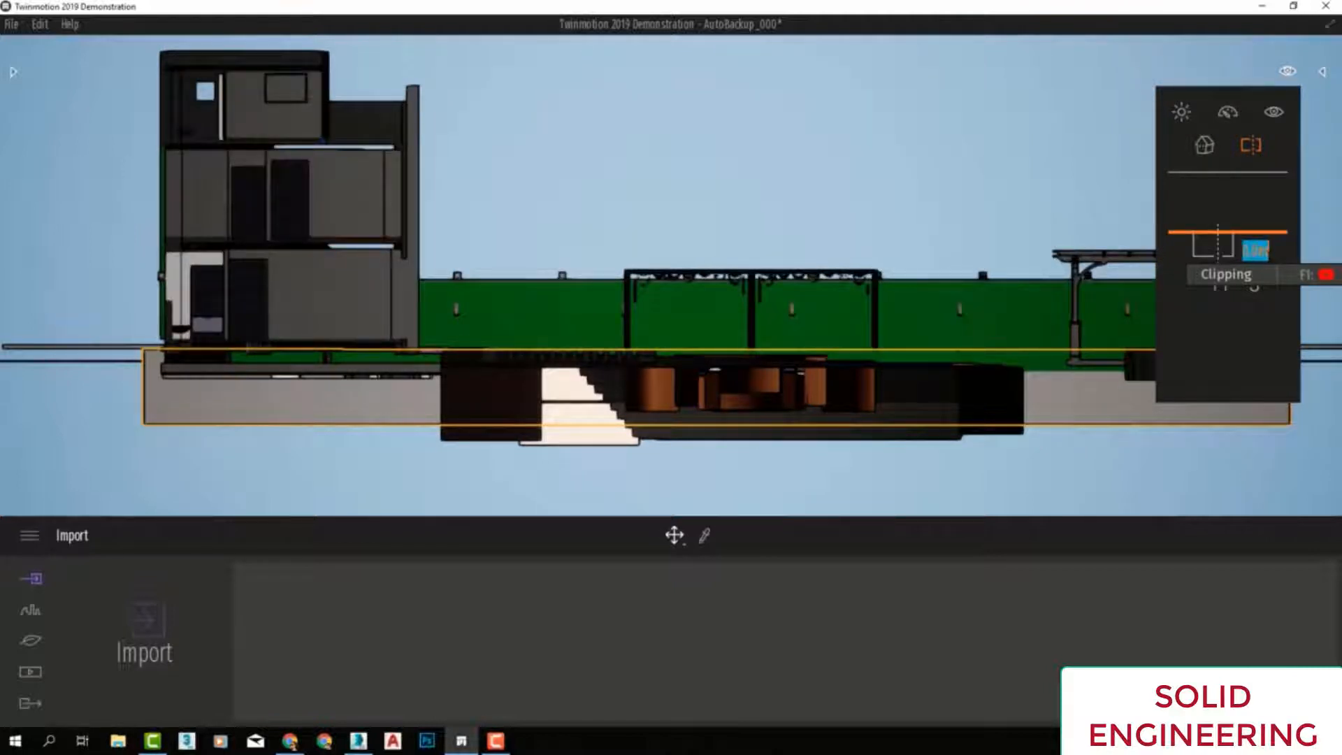
Examine the clipped section from near and far, and return to the Perspective camera view.
scroll(749, 236, "up", 3)
scroll(914, 355, "down", 2)
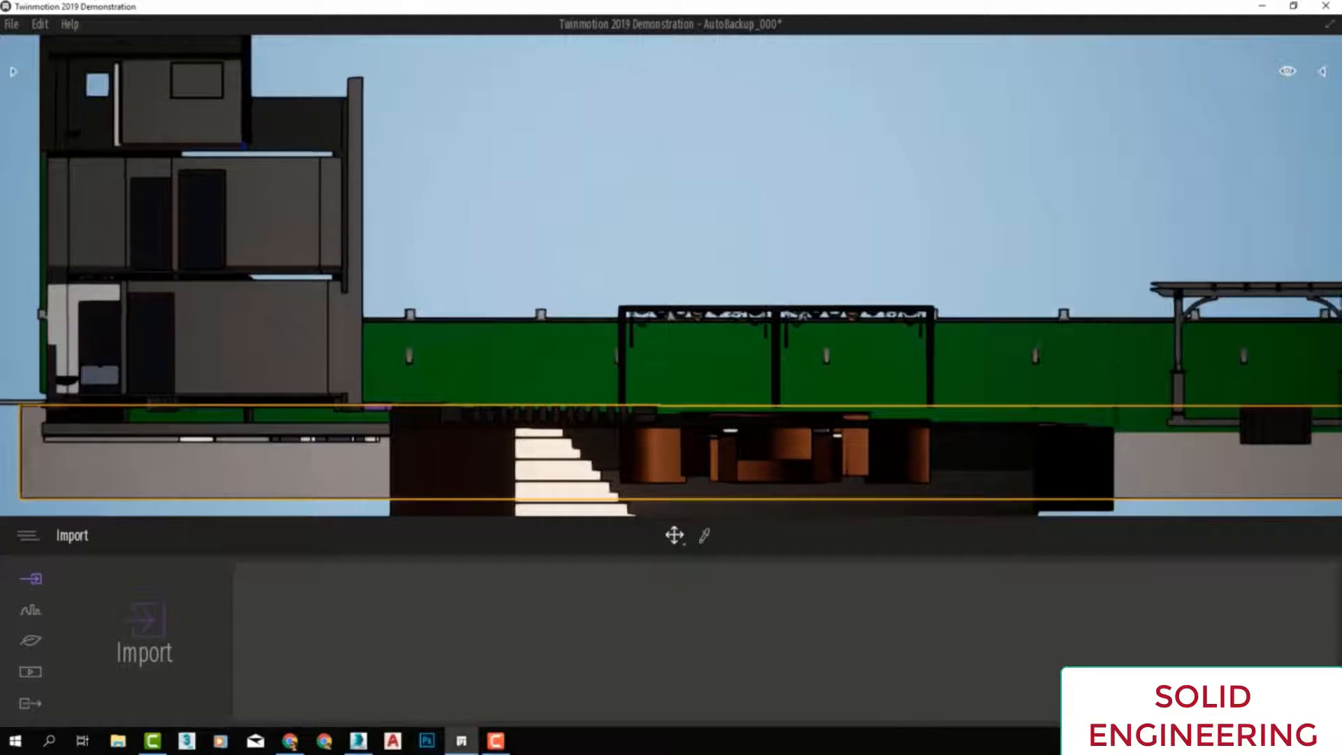
scroll(1074, 344, "down", 3)
mouse_move(1288, 73)
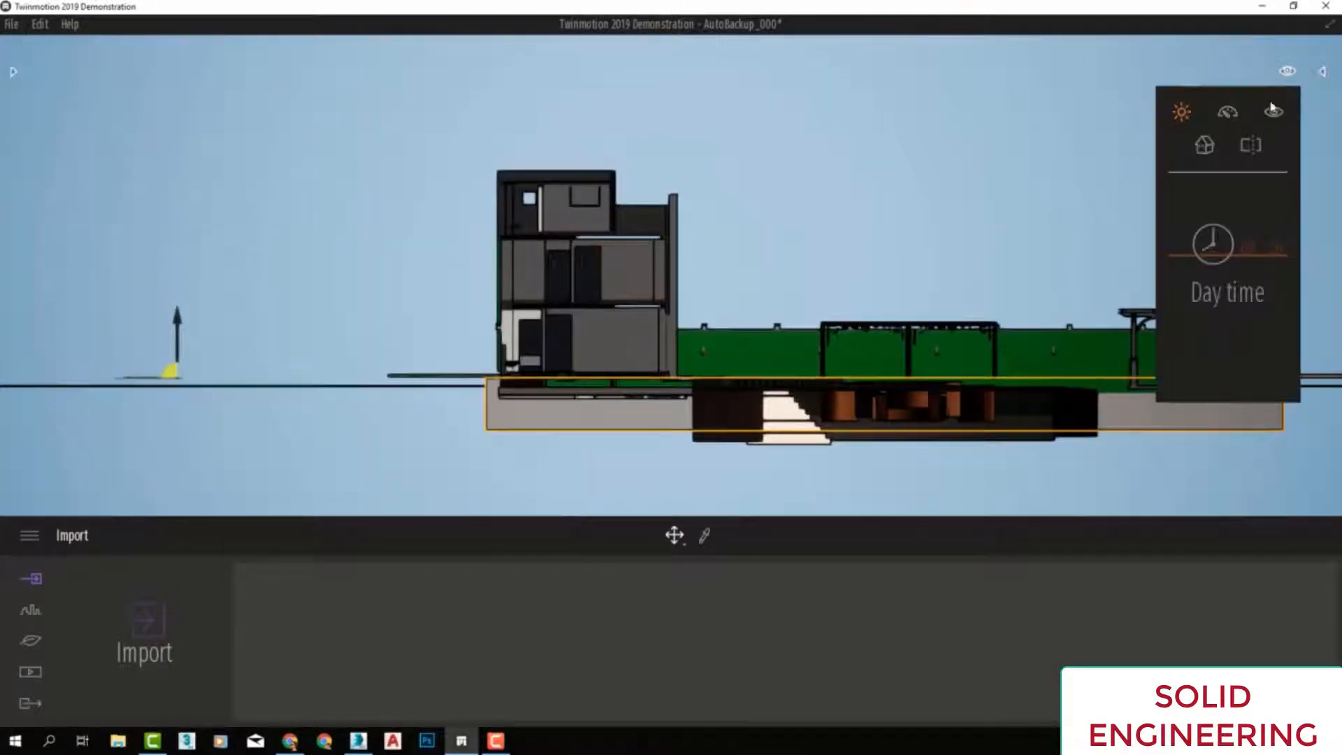
left_click(1260, 149)
left_click(1206, 152)
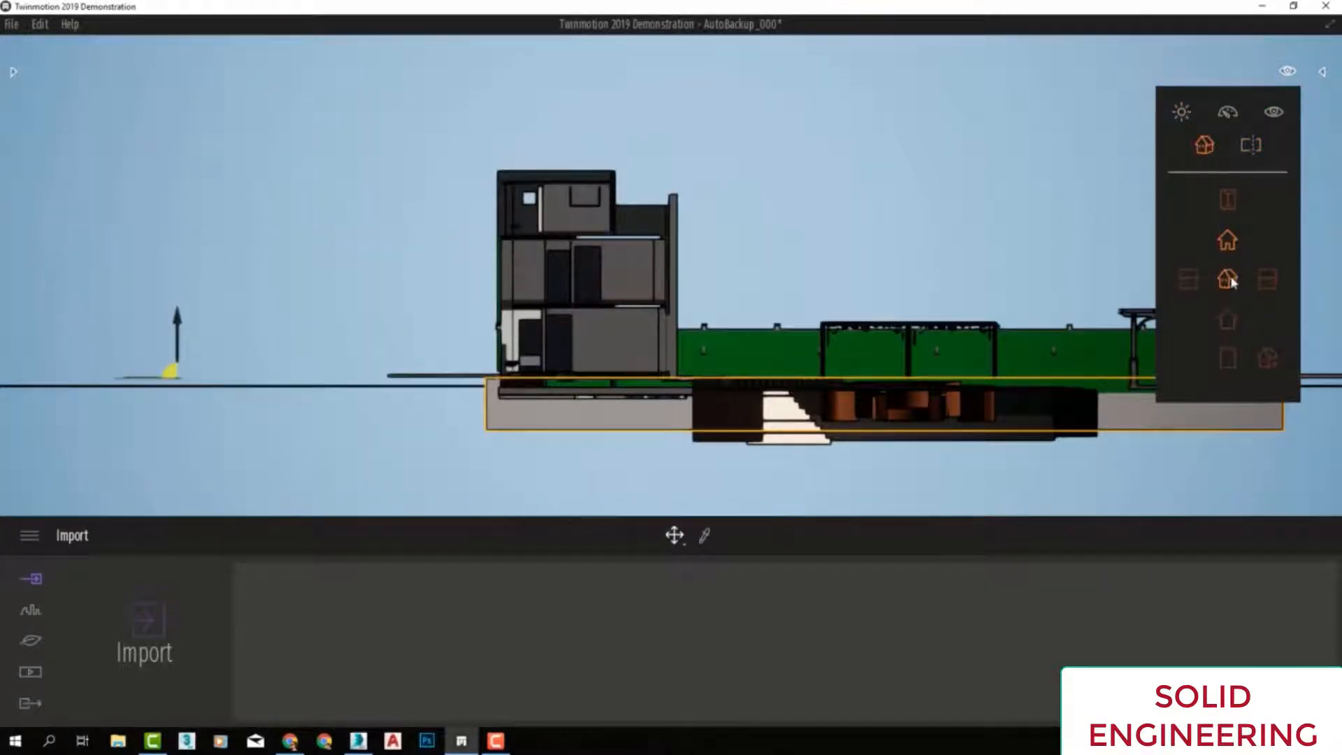
left_click(1230, 279)
scroll(984, 290, "down", 1)
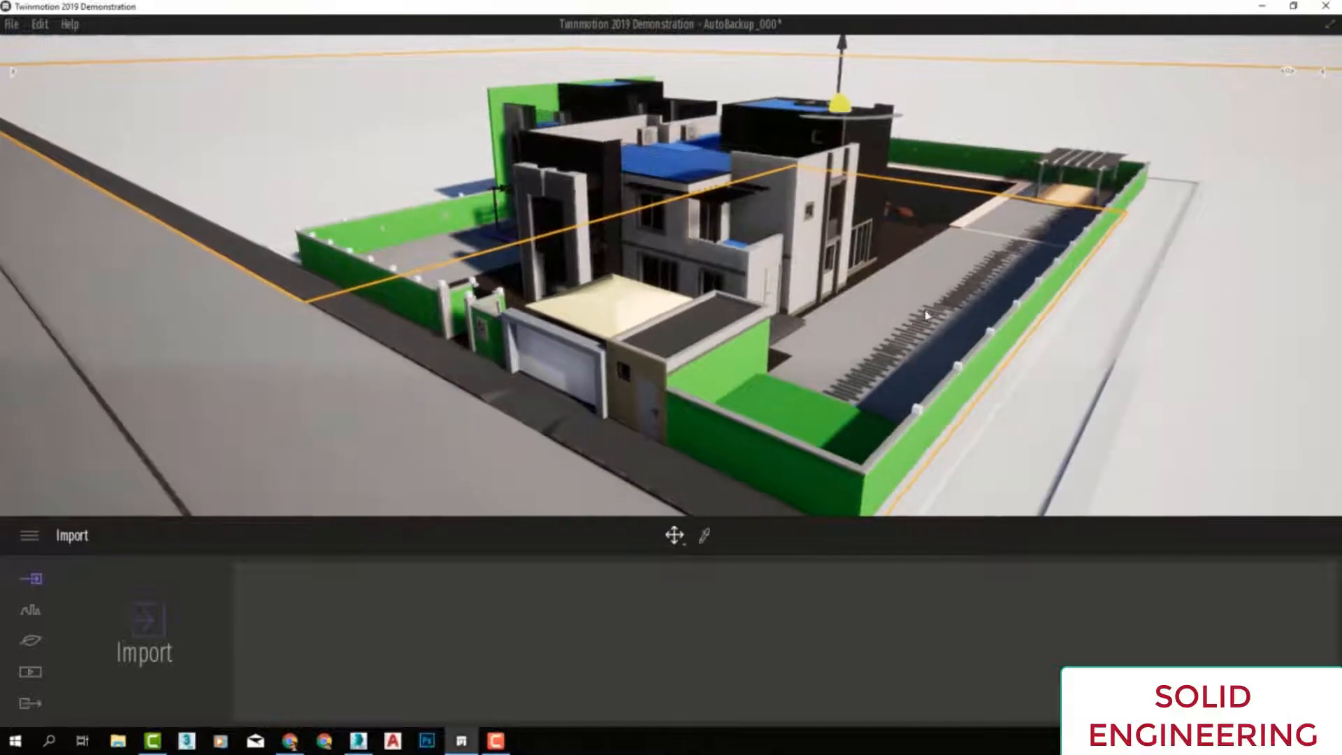
scroll(927, 315, "down", 5)
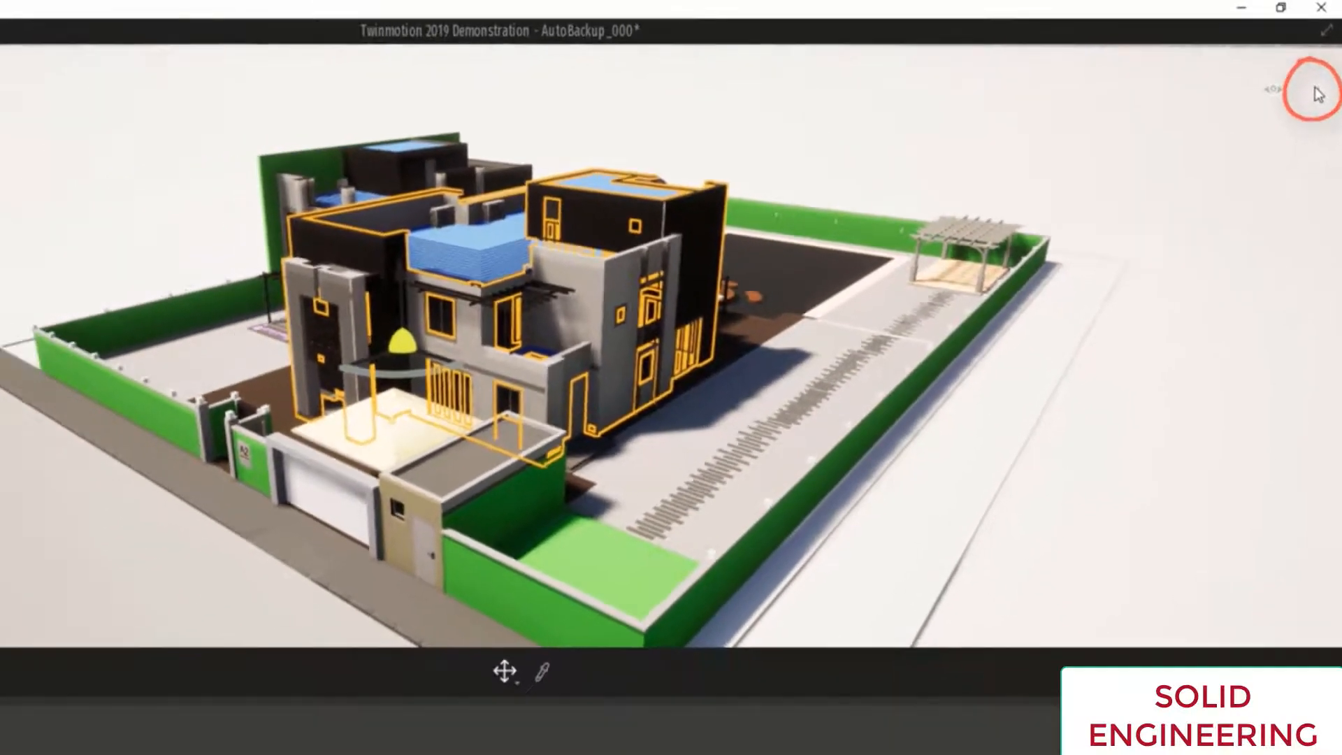
Open the scene graph, deselect the villa building and collapse the modern villa.FBX folder.
left_click(1312, 103)
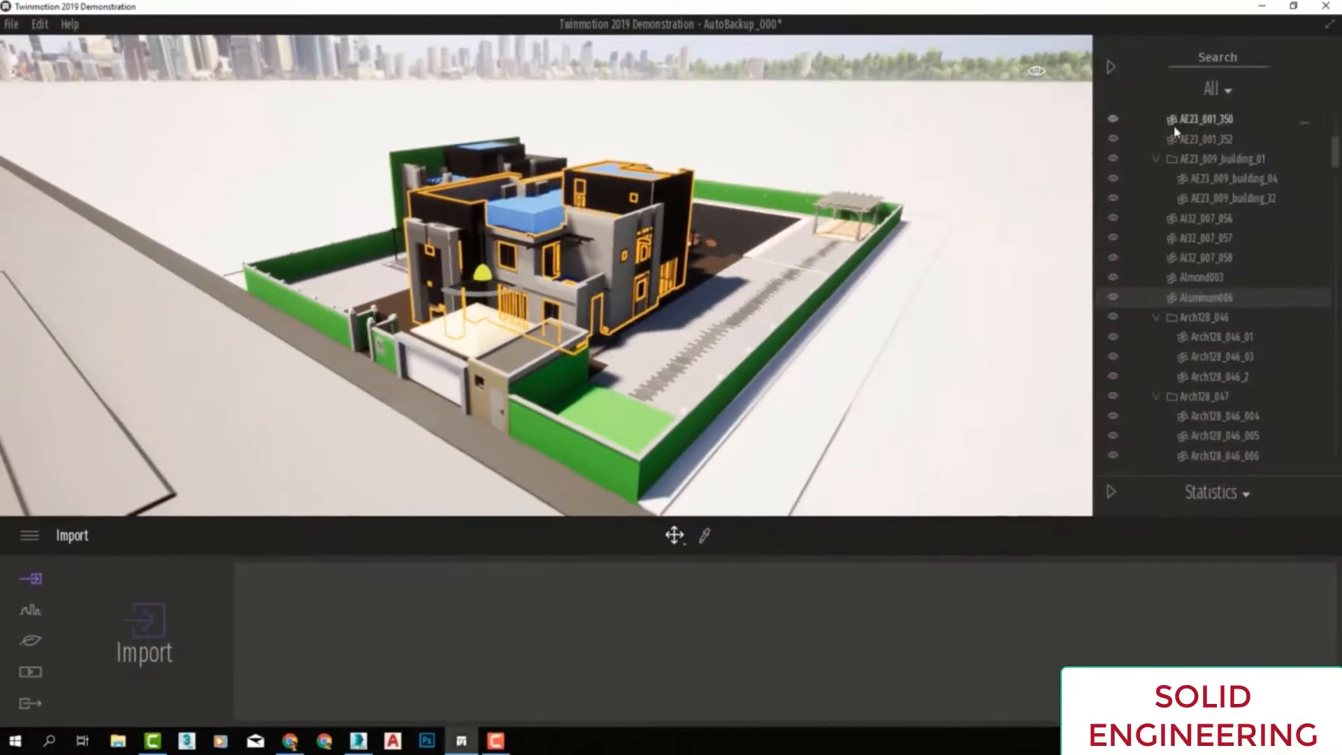
left_click(894, 96)
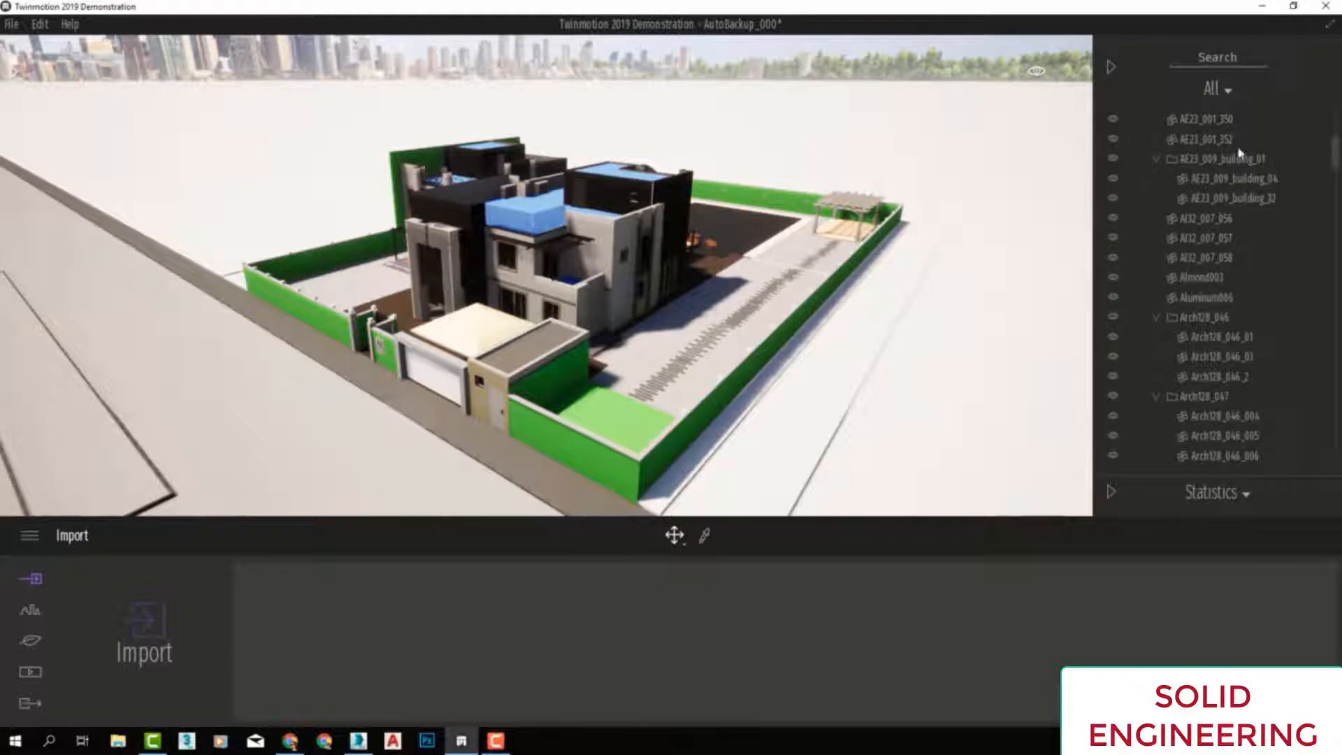
scroll(1231, 120, "up", 5)
left_click(1145, 162)
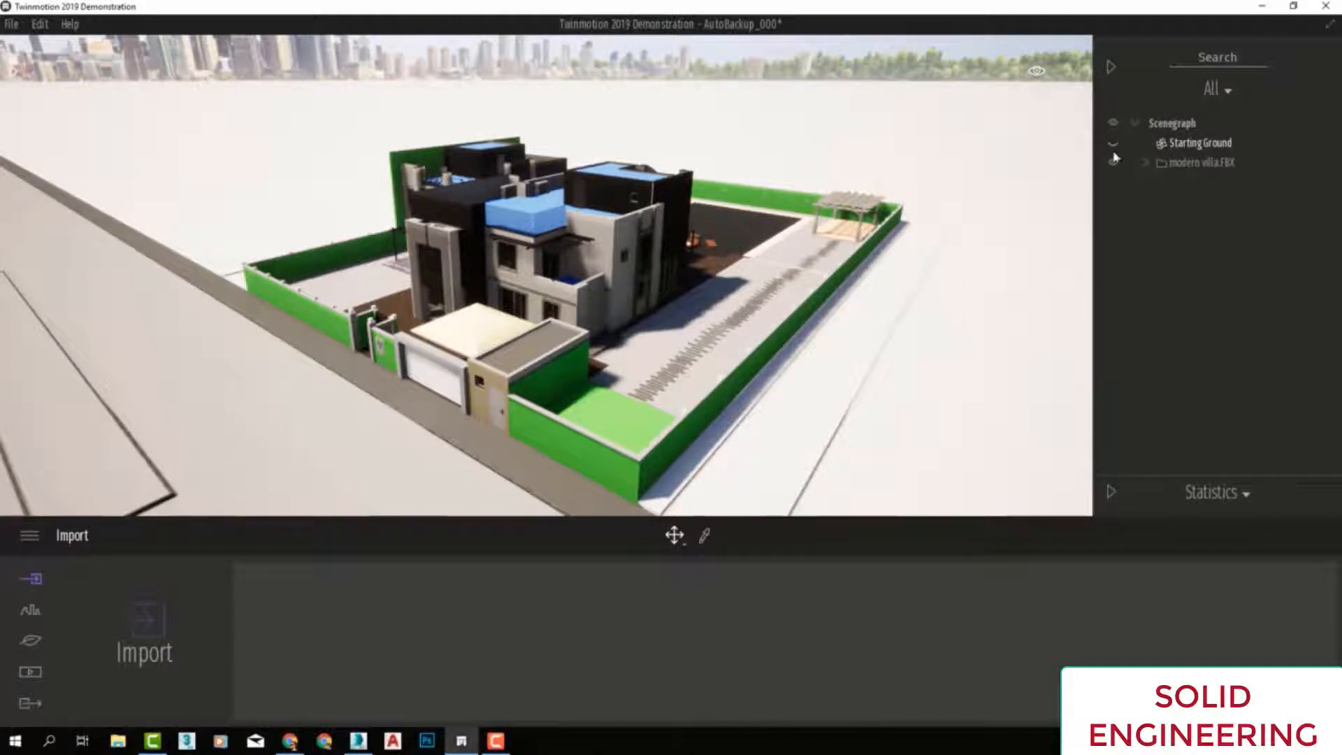
Toggle the visibility of Starting Ground and modern villa.FBX, and collapse and re-expand the Scenegraph tree.
left_click(1114, 143)
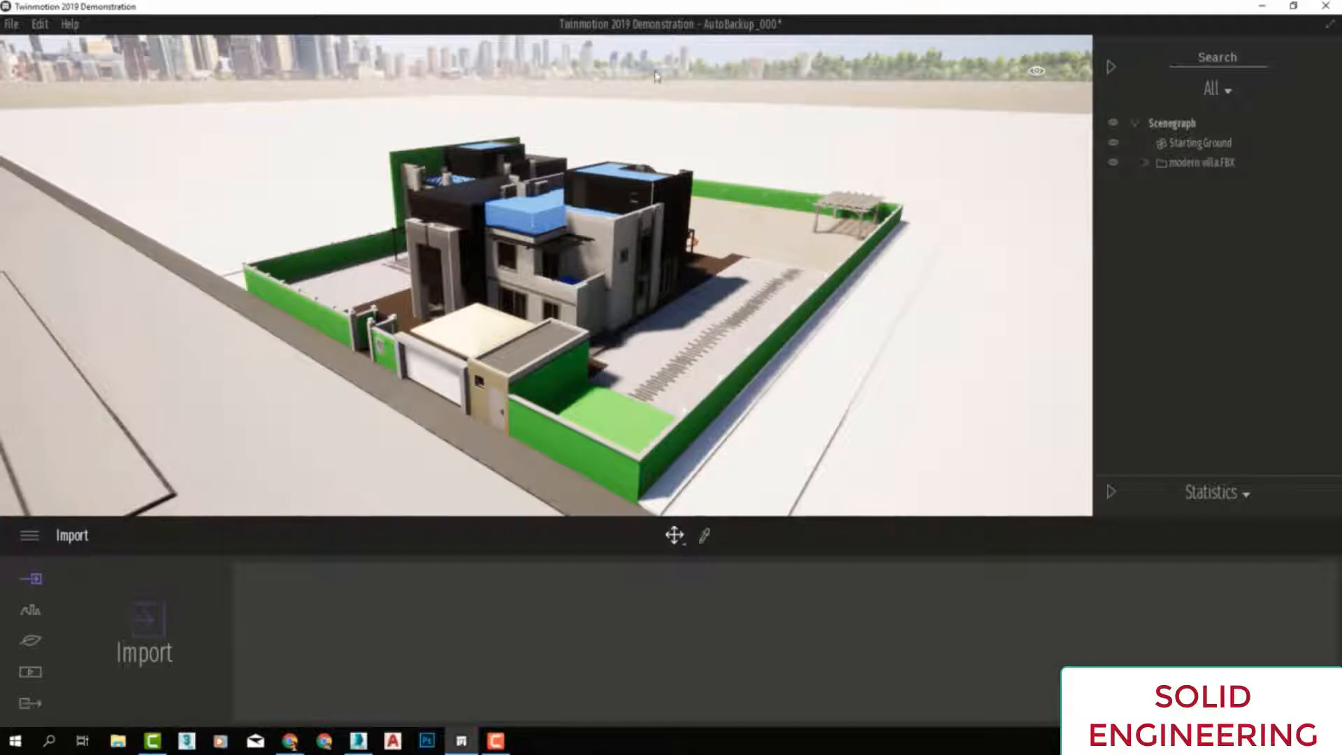
left_click(1113, 144)
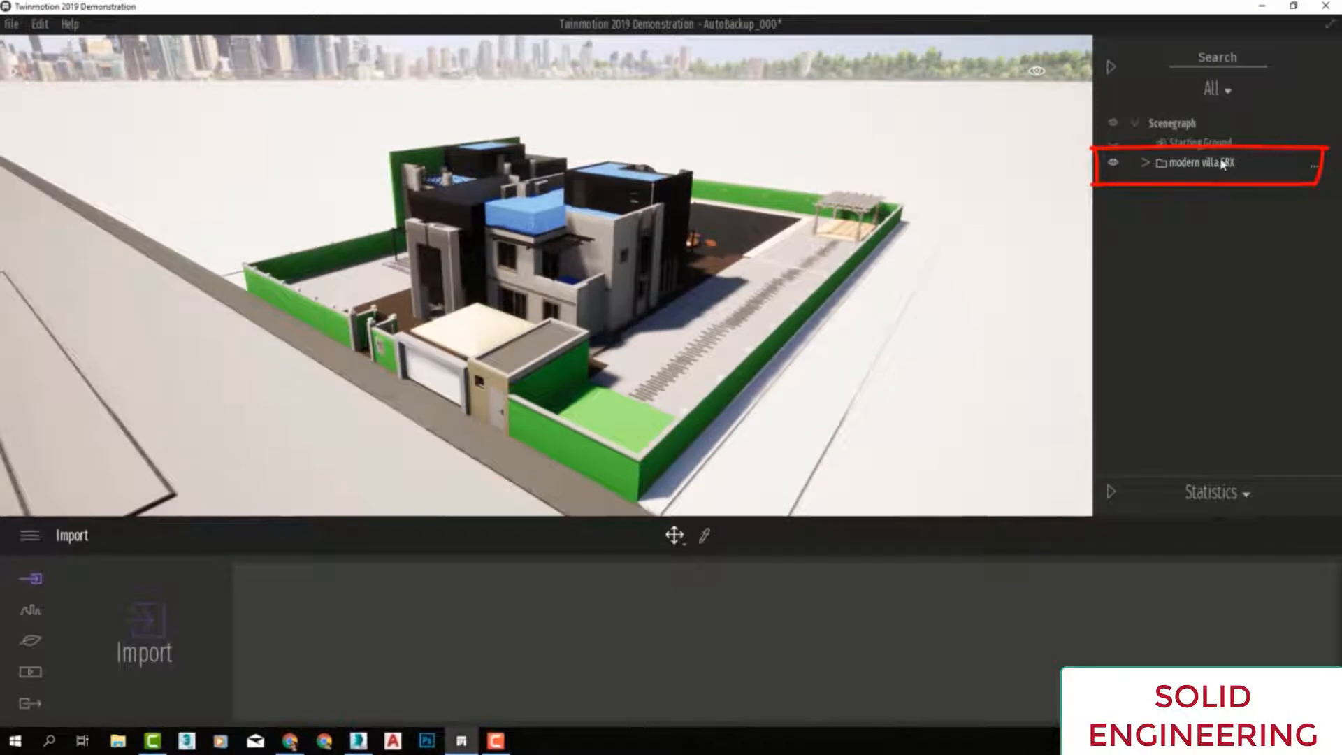
left_click(1113, 164)
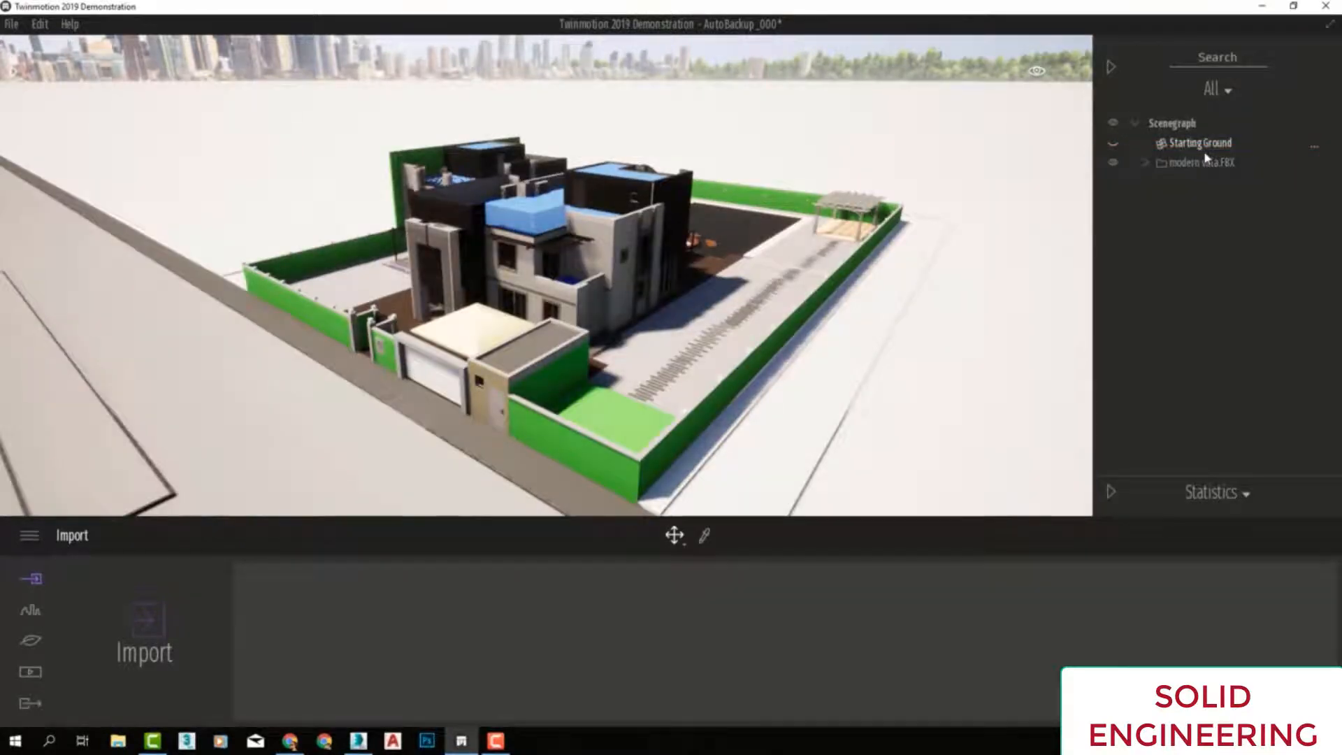
left_click(1134, 123)
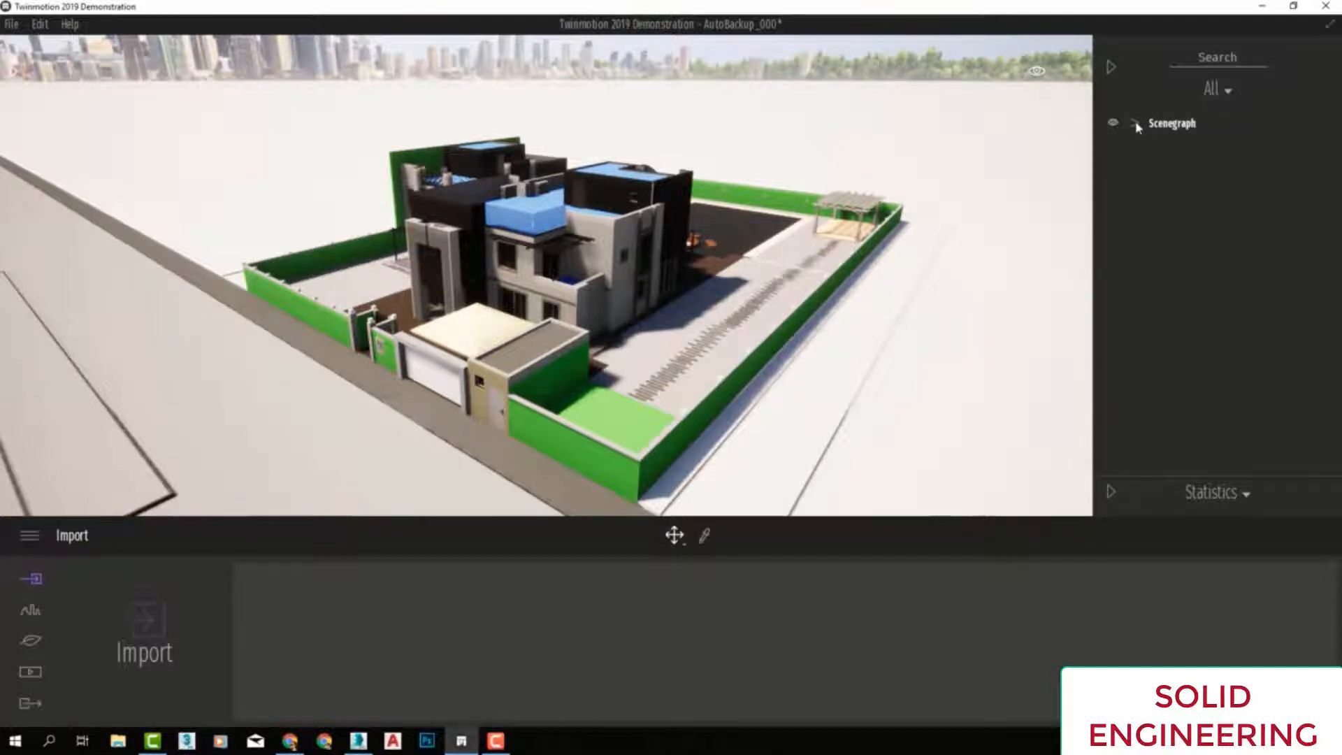
left_click(1135, 124)
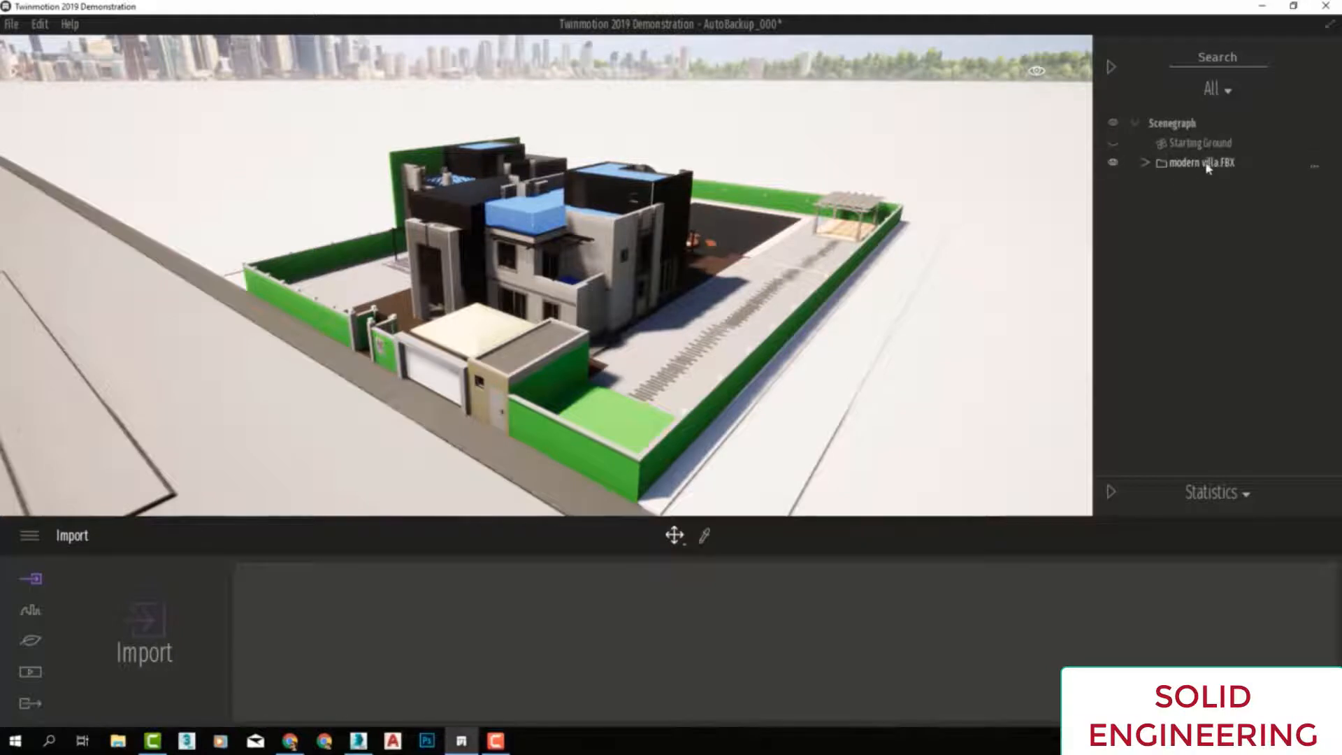
Expand the modern villa.FBX folder, collapse its AE23_009_building_01 group, and collapse and re-expand the Arch128_046 group.
left_click(1145, 162)
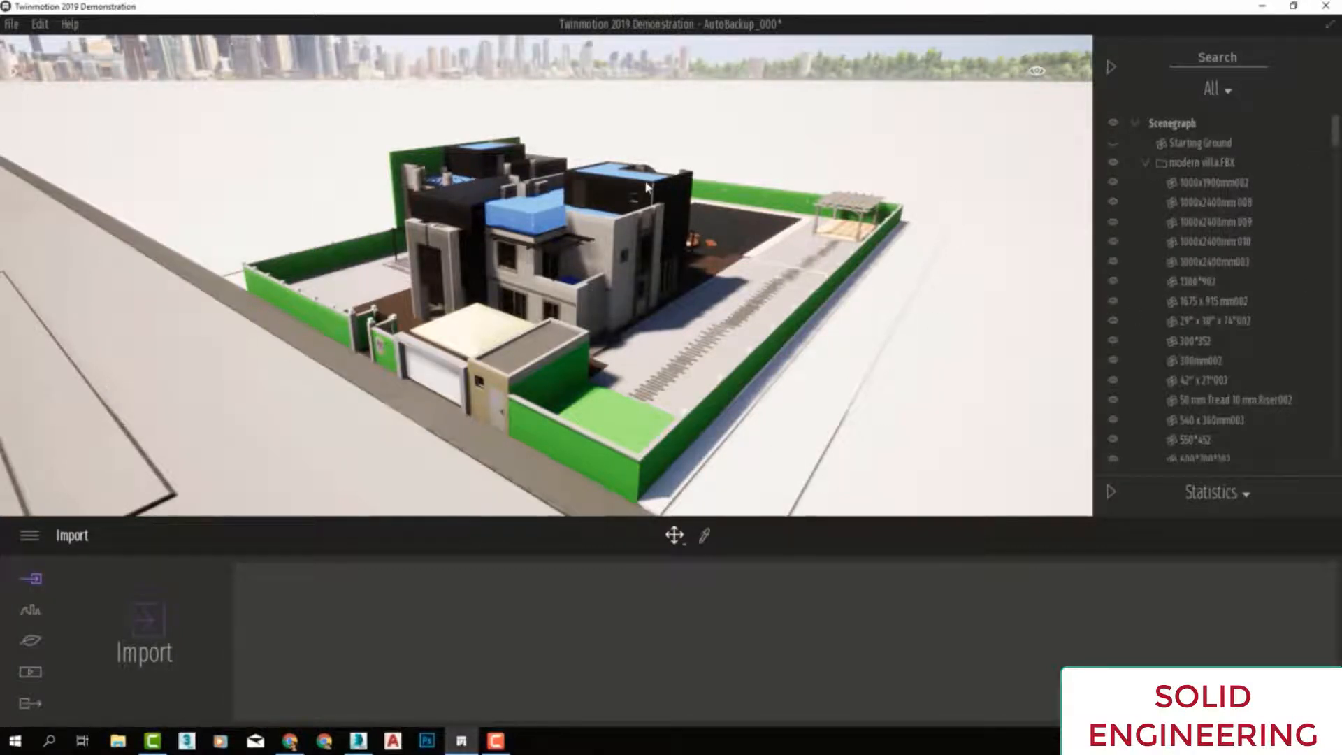
left_click_drag(1335, 132, 1331, 158)
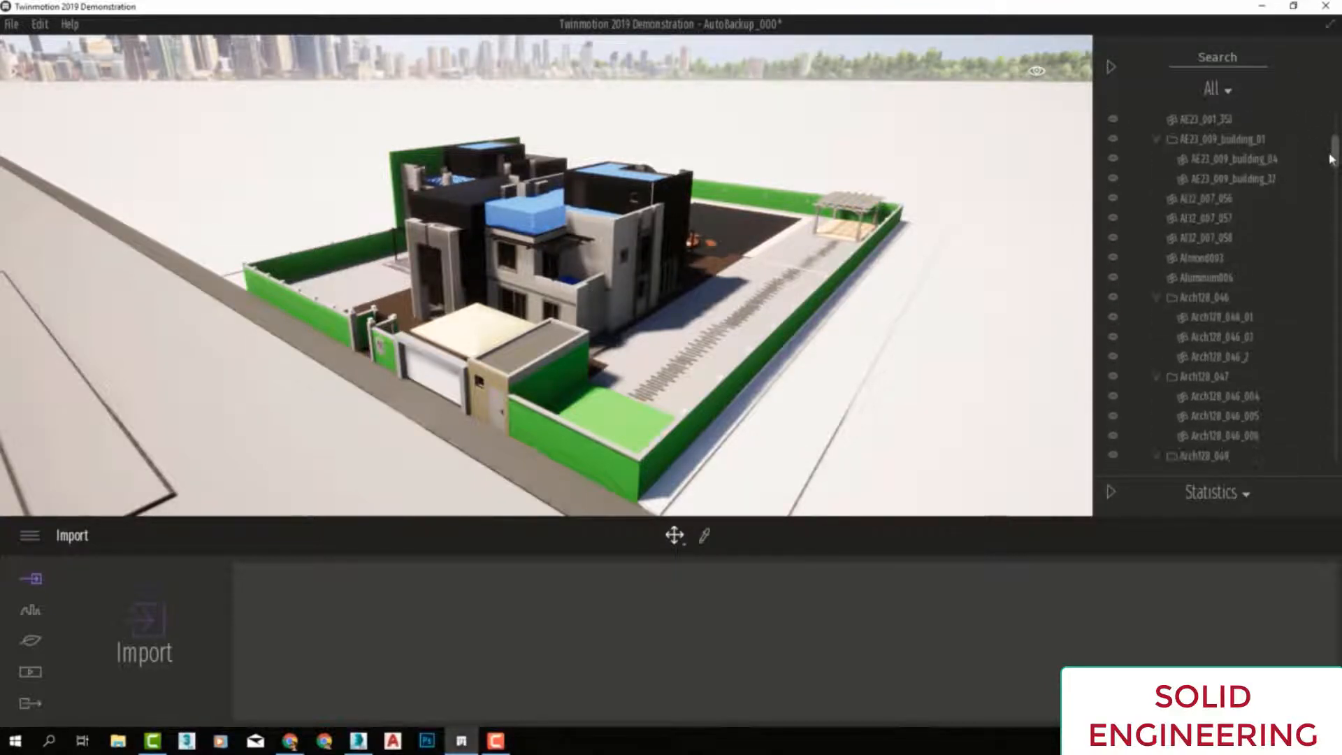
left_click(1156, 142)
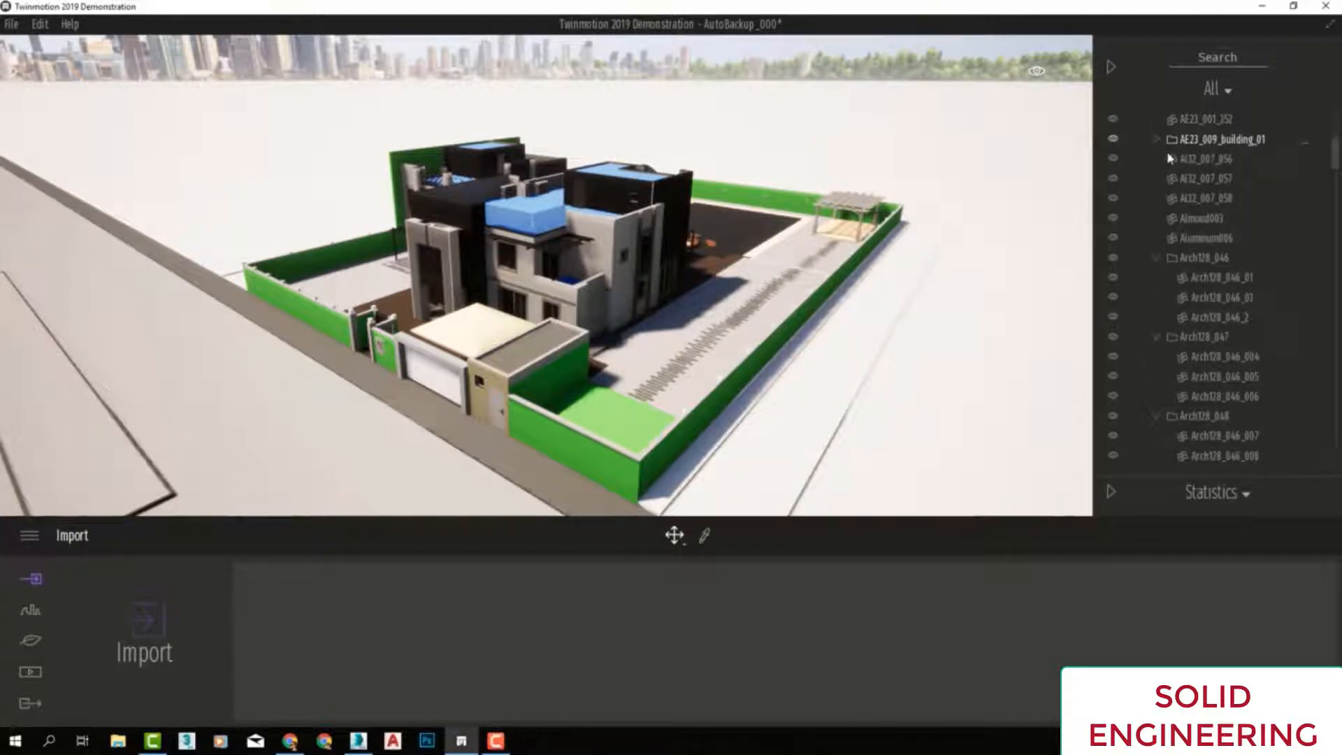
left_click(1157, 257)
scroll(1188, 300, "up", 1)
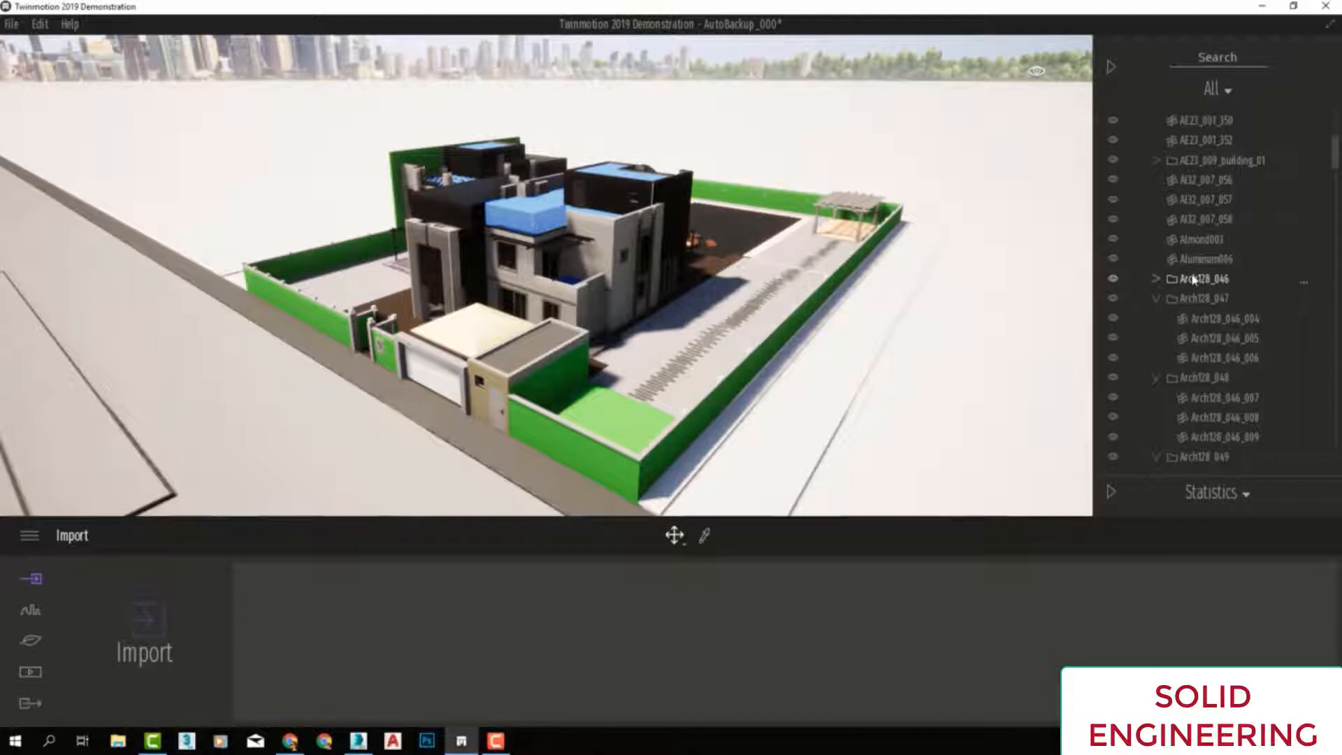
left_click(1155, 278)
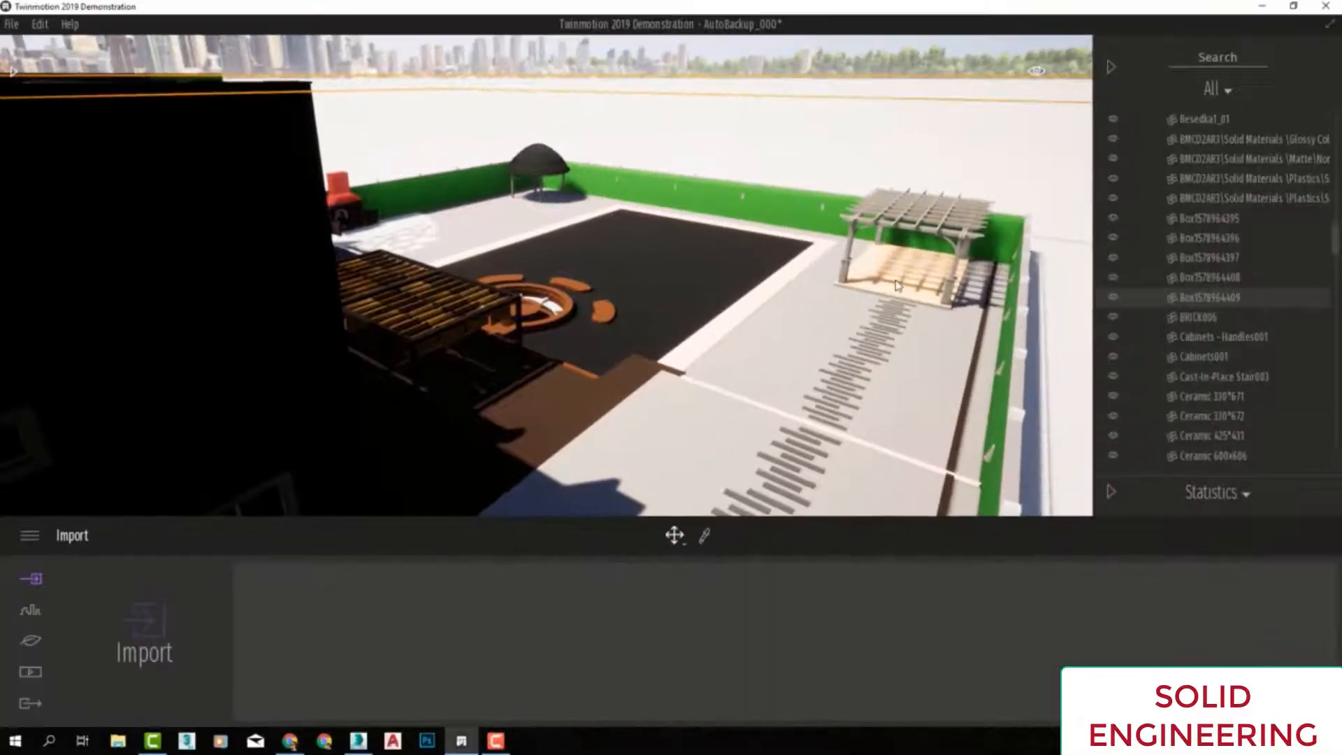
Select the pergola floor, the garden ground and the boundary wall's top edge in the model to locate their scene graph entries.
right_click_drag(850, 272, 920, 274)
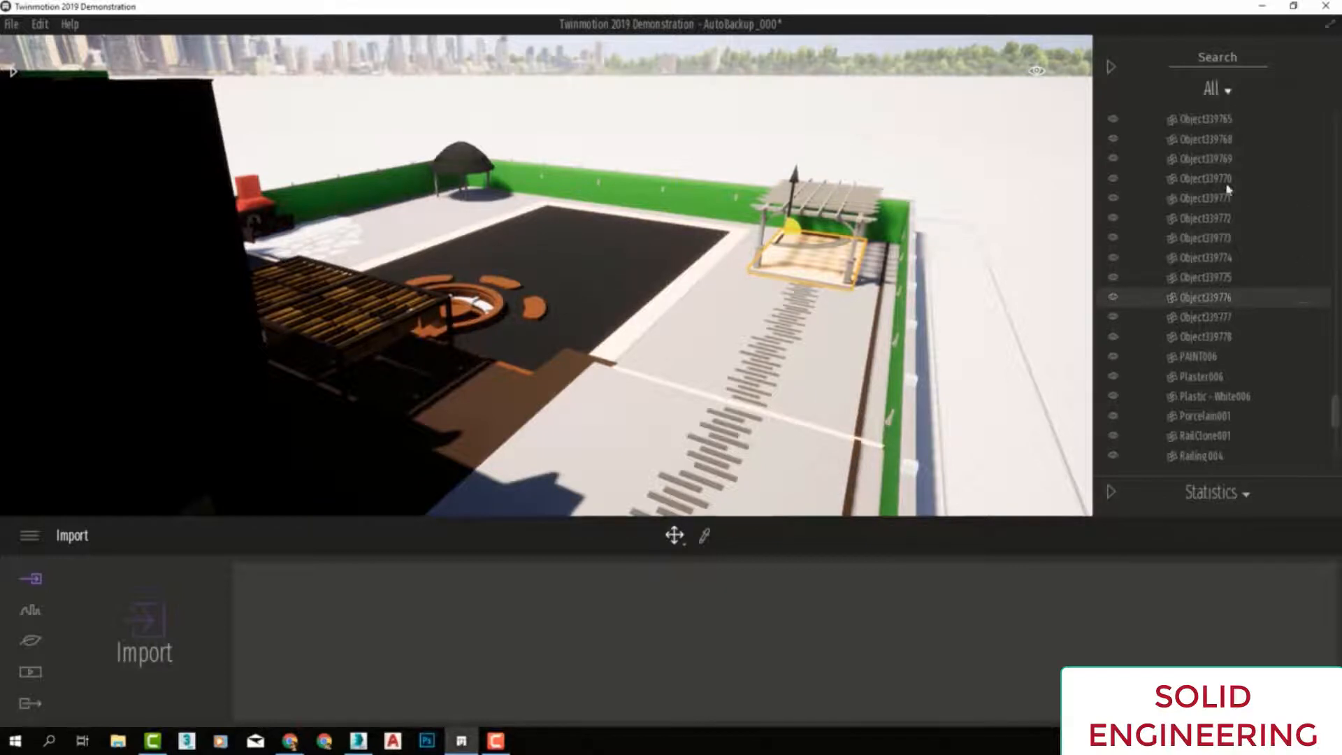
left_click(1113, 297)
left_click(817, 366)
middle_click_drag(961, 325, 758, 367)
left_click(717, 381)
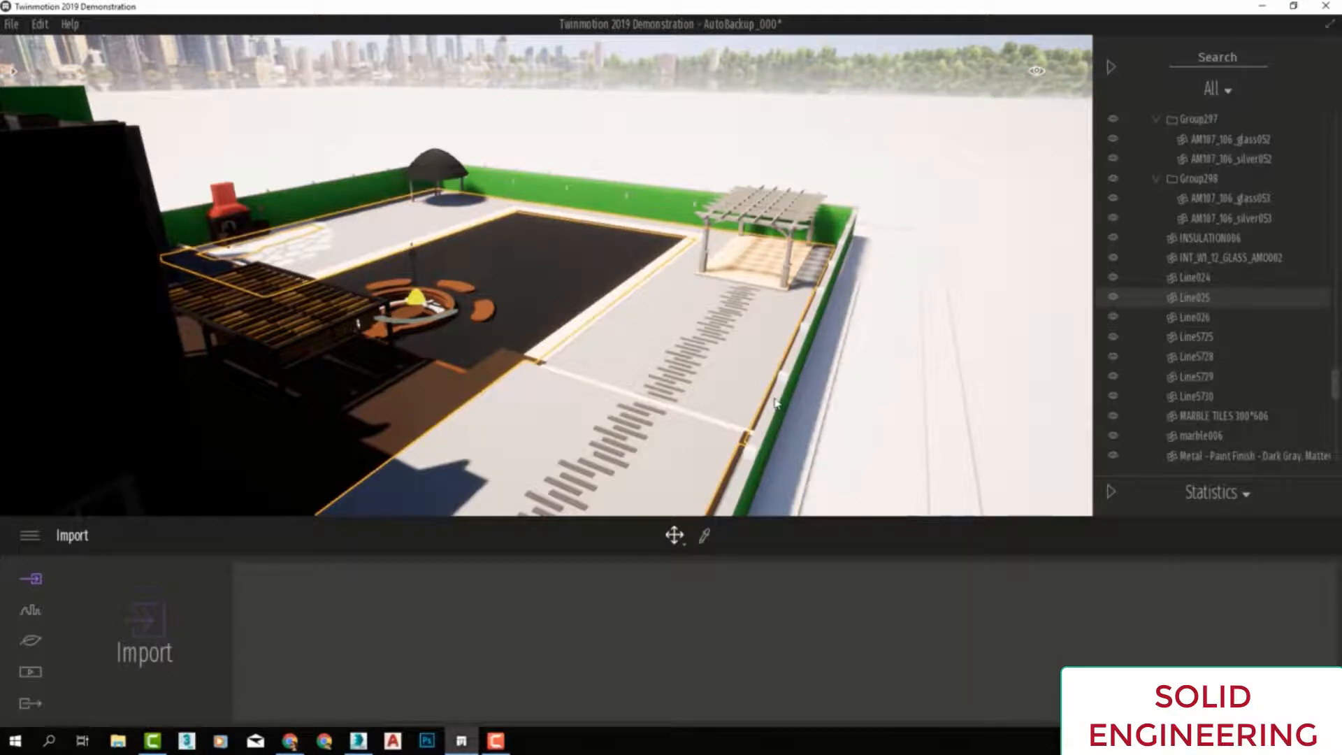
left_click(774, 402)
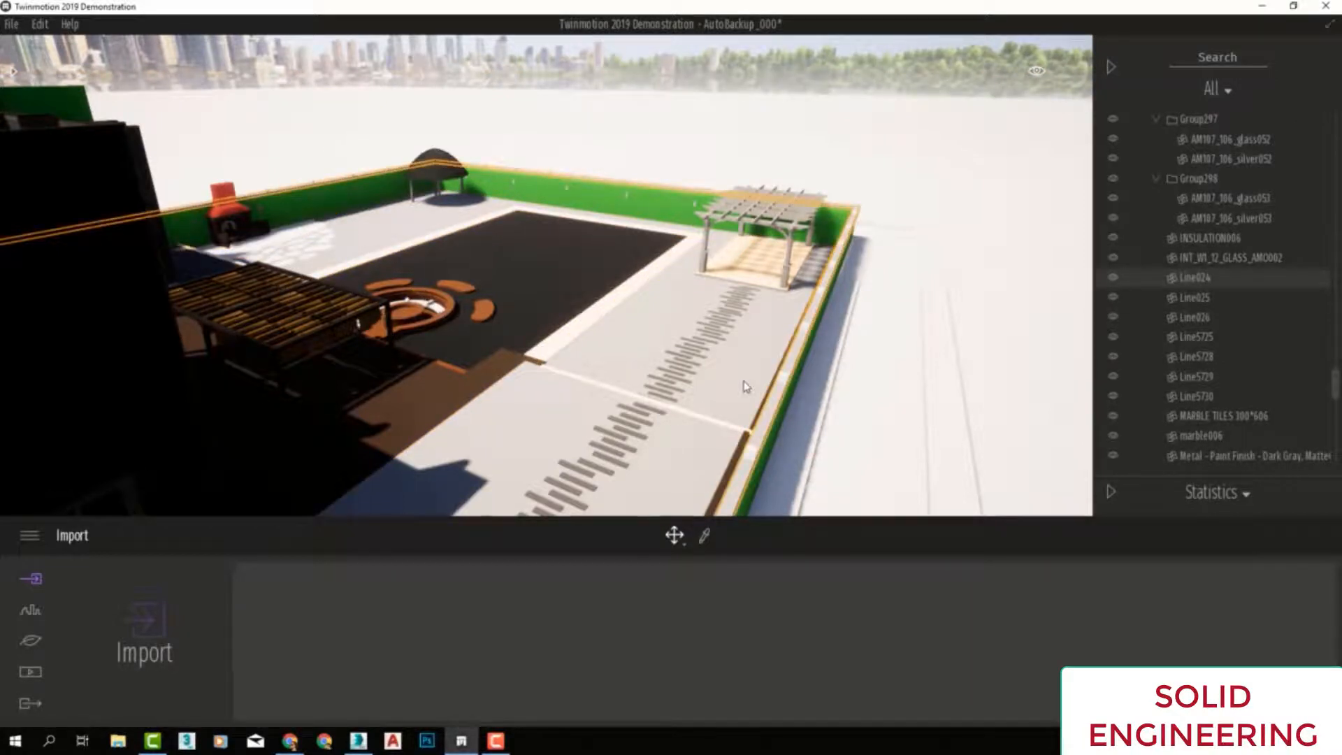
left_click(745, 386)
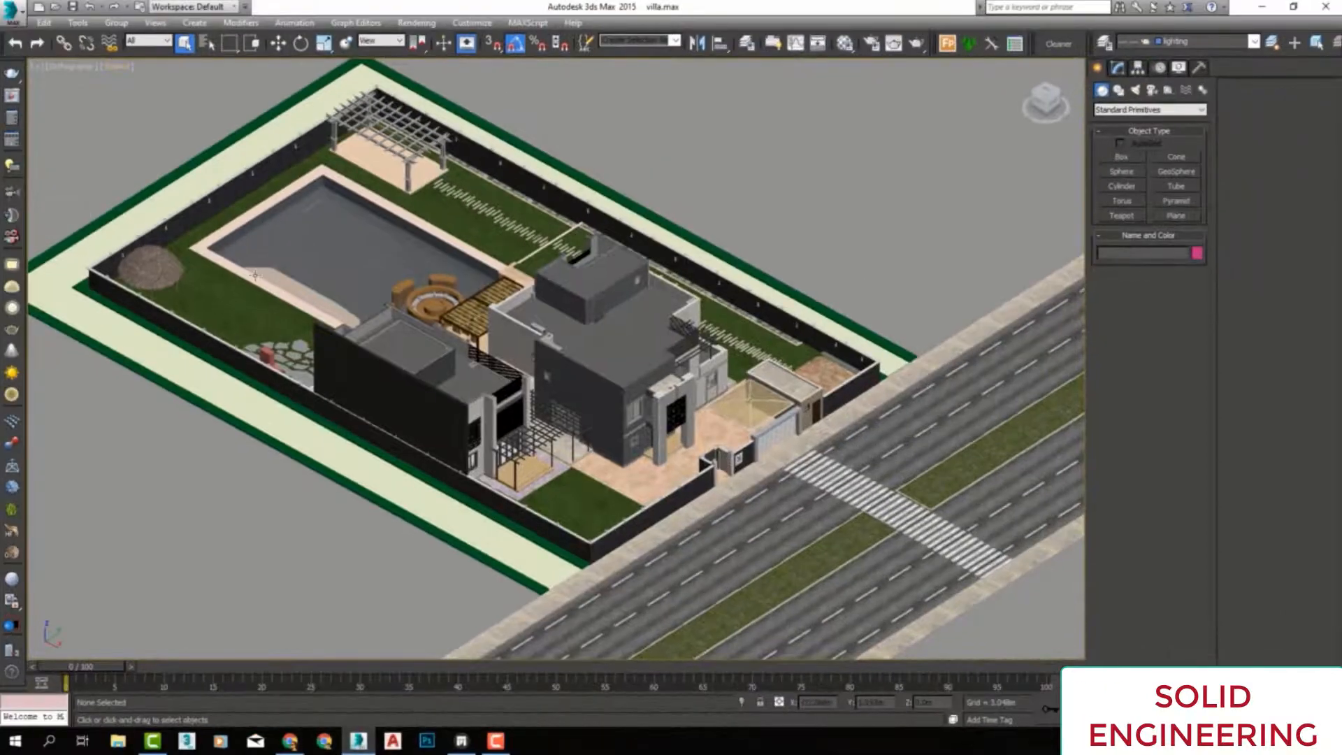
In 3ds Max, select the lawn beside the pool and open its modifier parameters to check the object's name.
scroll(479, 186, "up", 5)
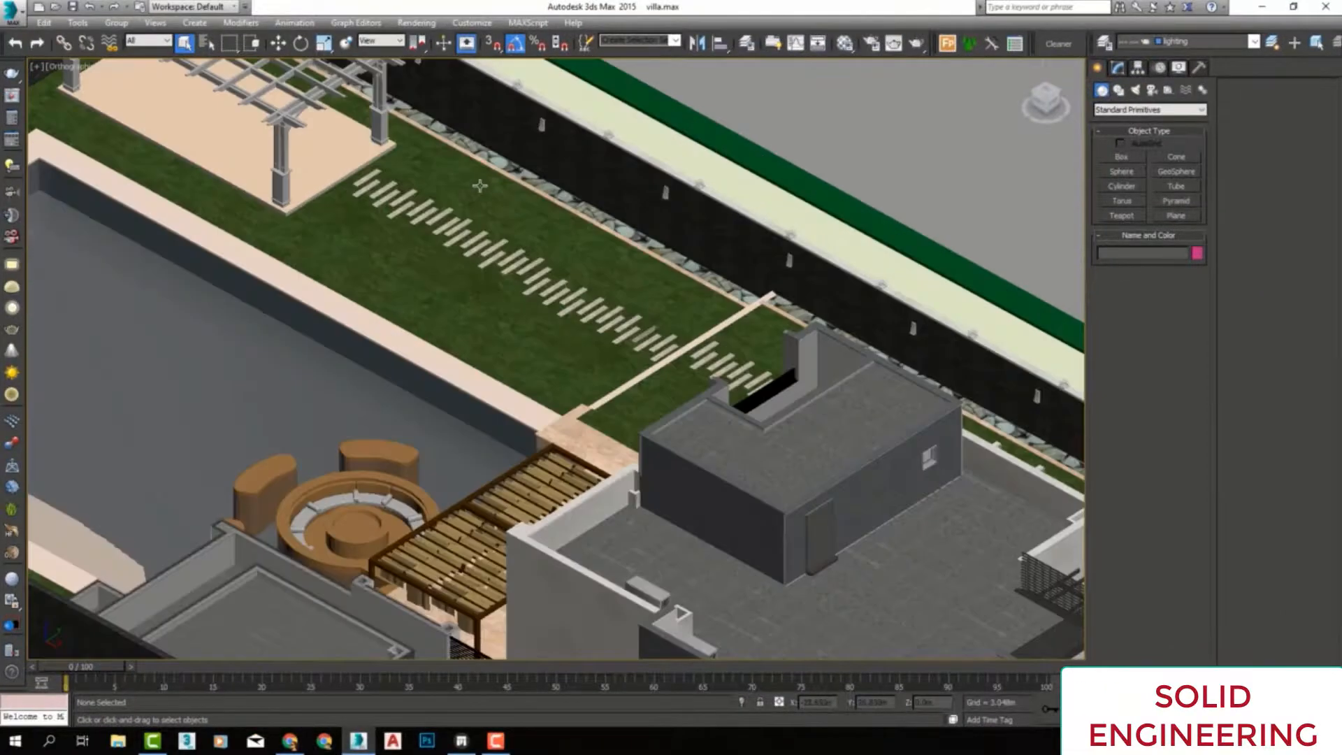
middle_click_drag(480, 263, 684, 346)
left_click(660, 357)
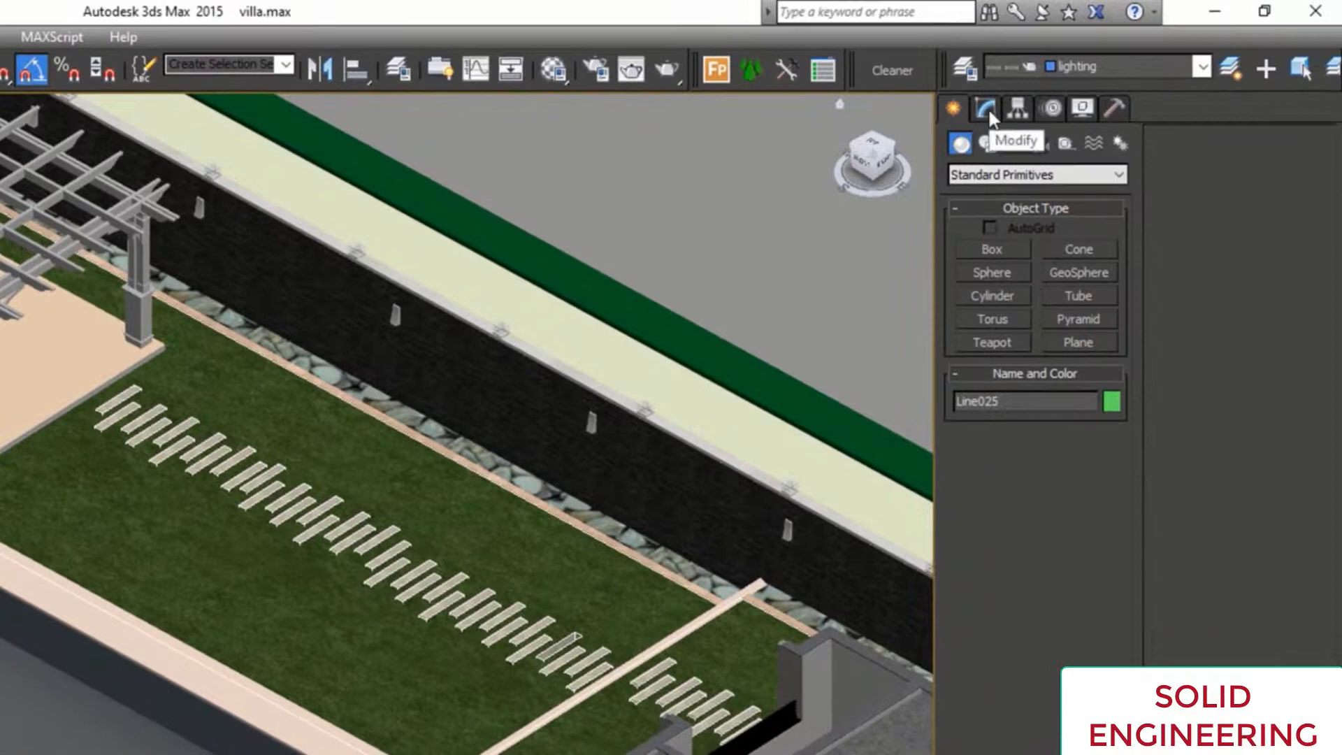
left_click(987, 109)
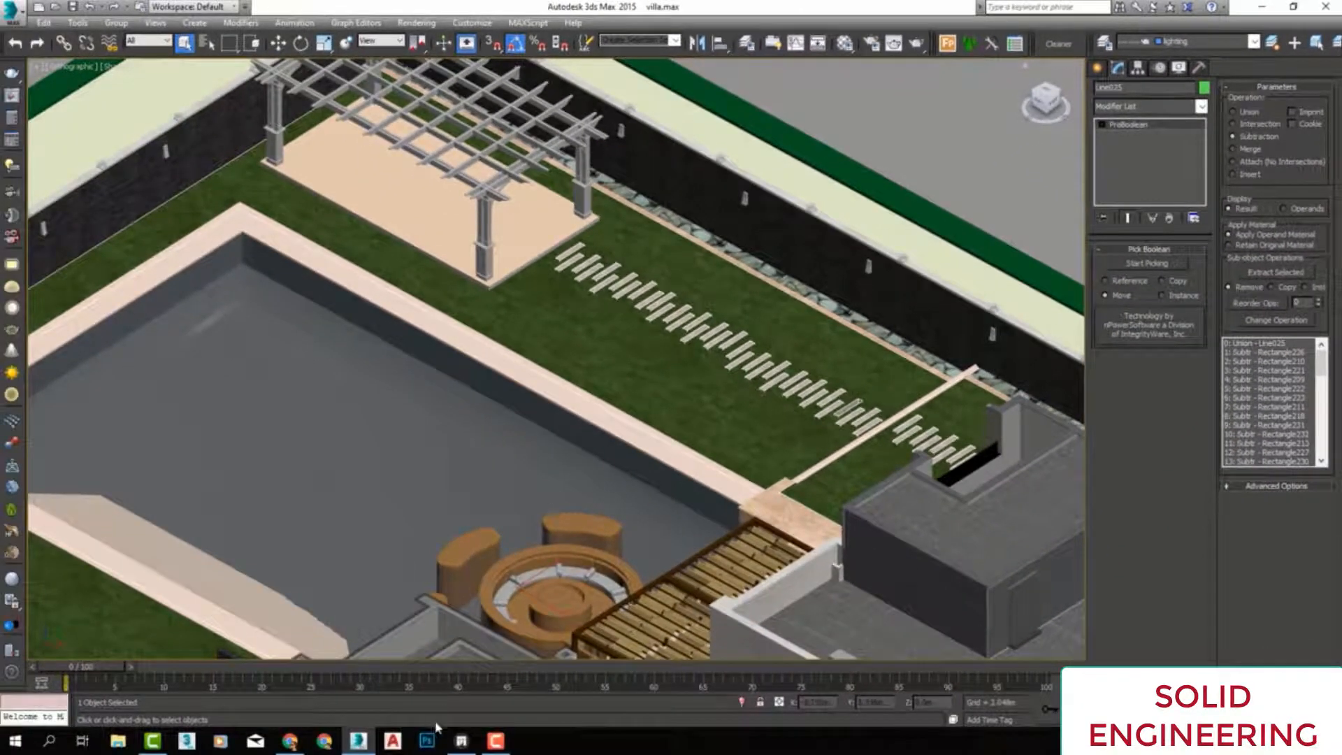
Switch back to Twinmotion, search the scene graph for line02 and select Line025.
left_click(466, 745)
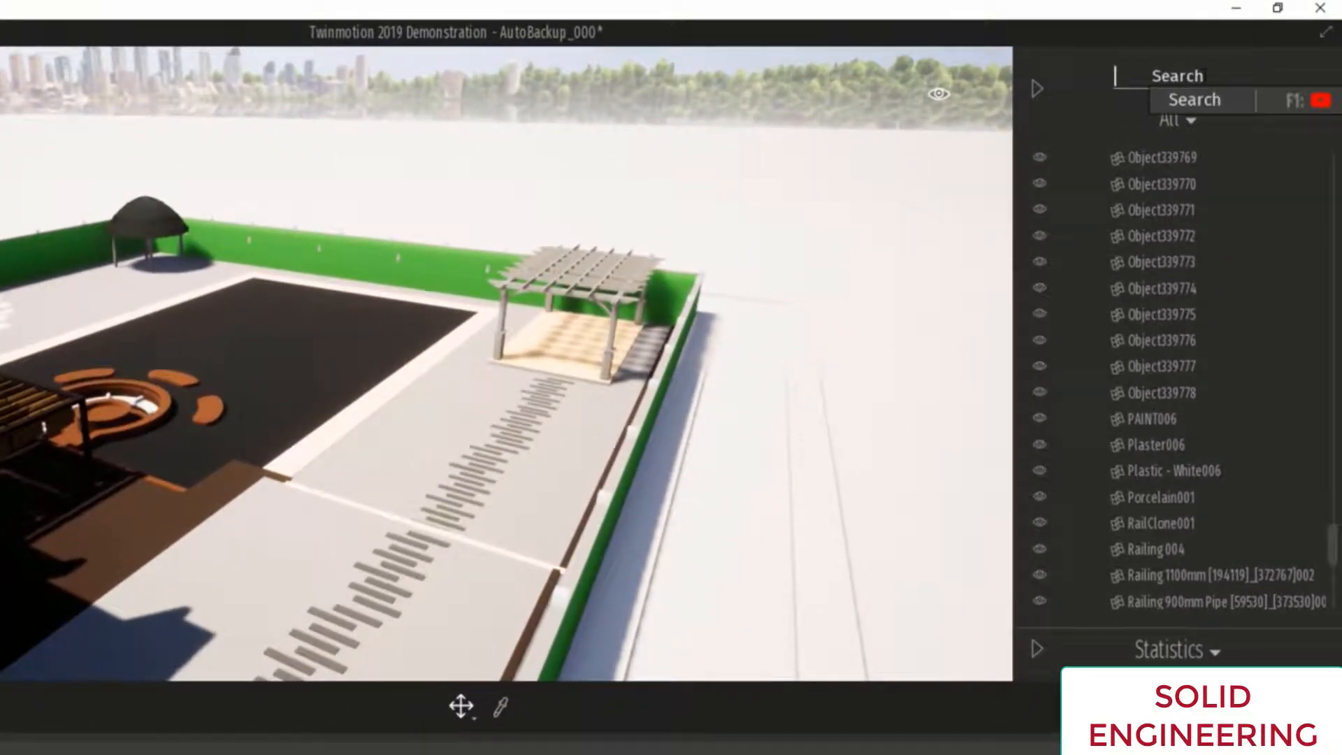
type("line")
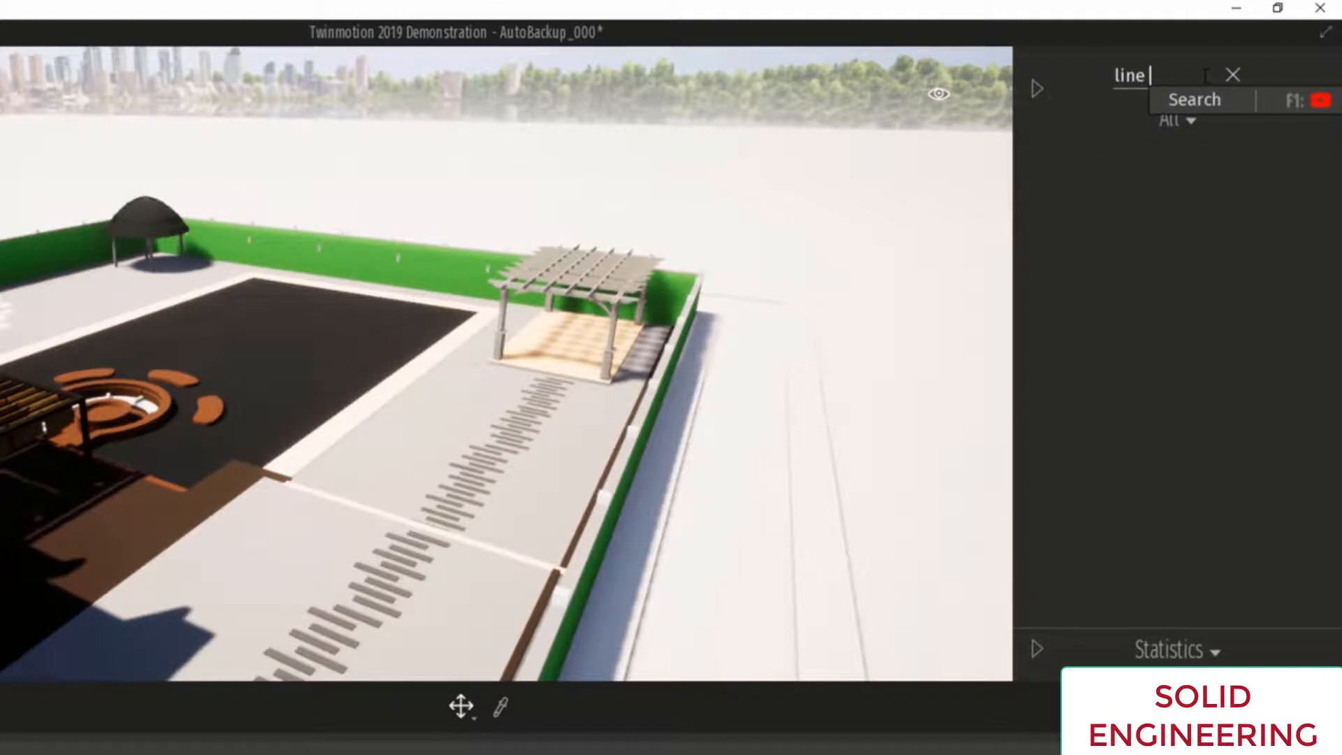
key("BackSpace")
type("02")
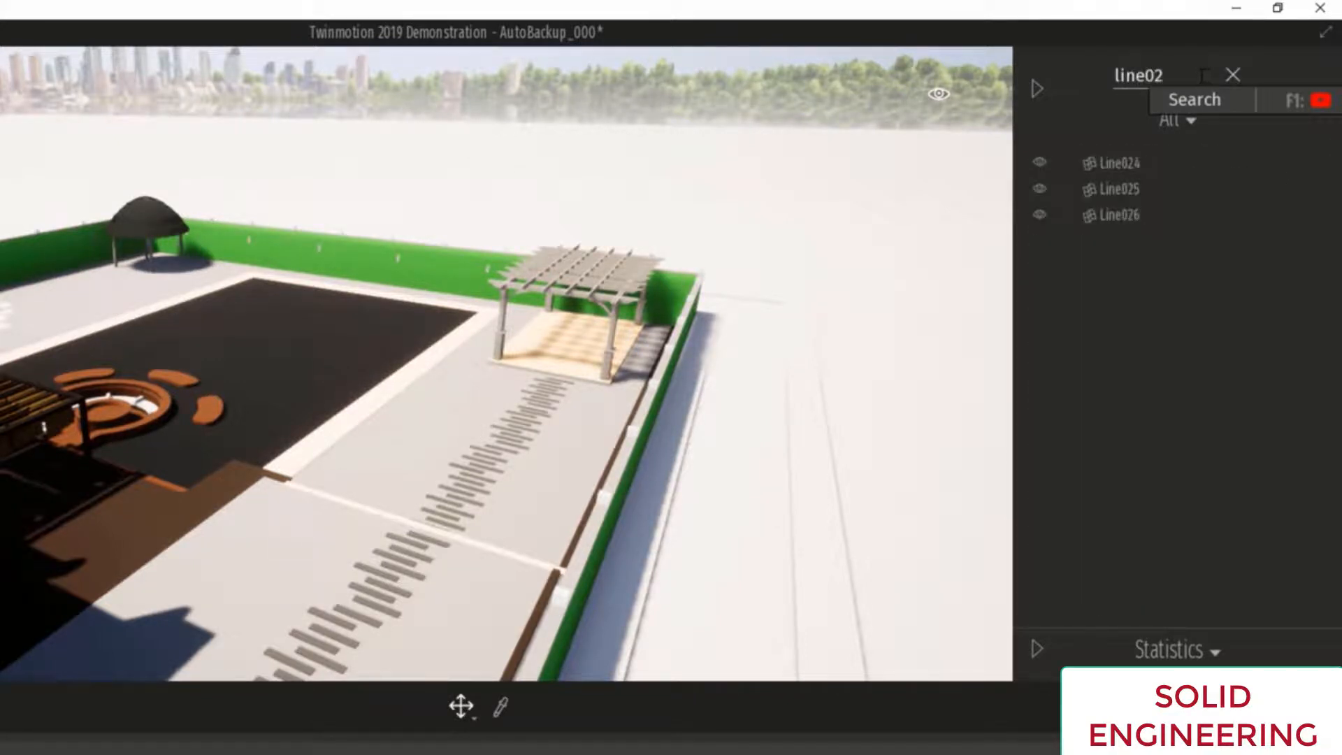
left_click(1119, 189)
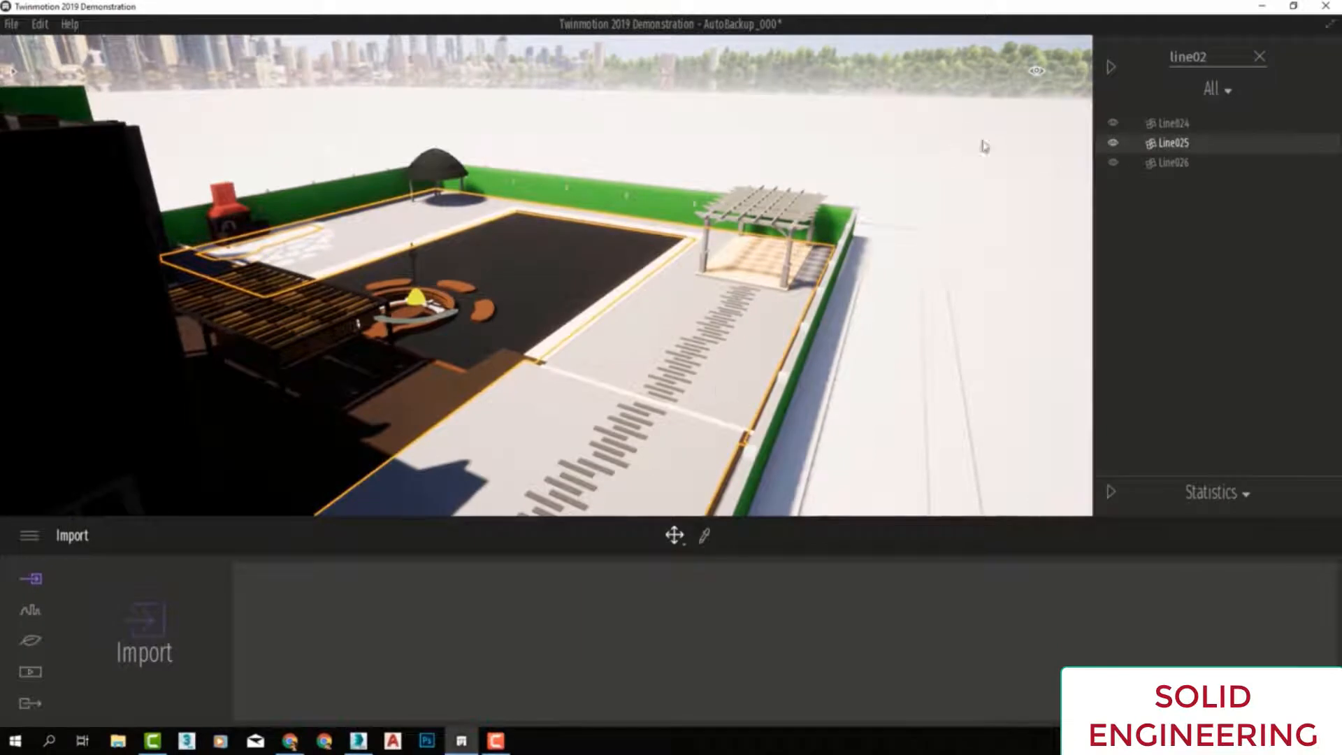
Clear the scene graph search and browse the full object list of the modern villa.FBX folder.
left_click(1259, 57)
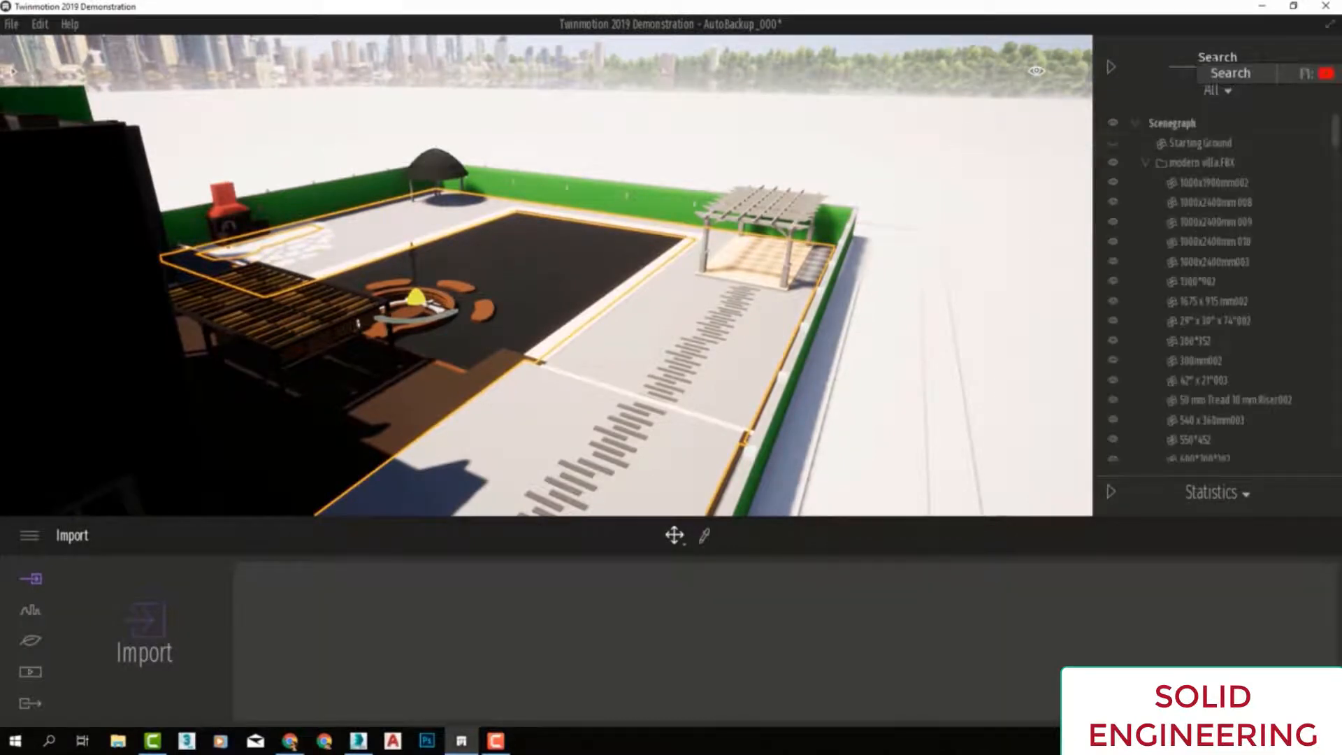
scroll(1223, 279, "down", 8)
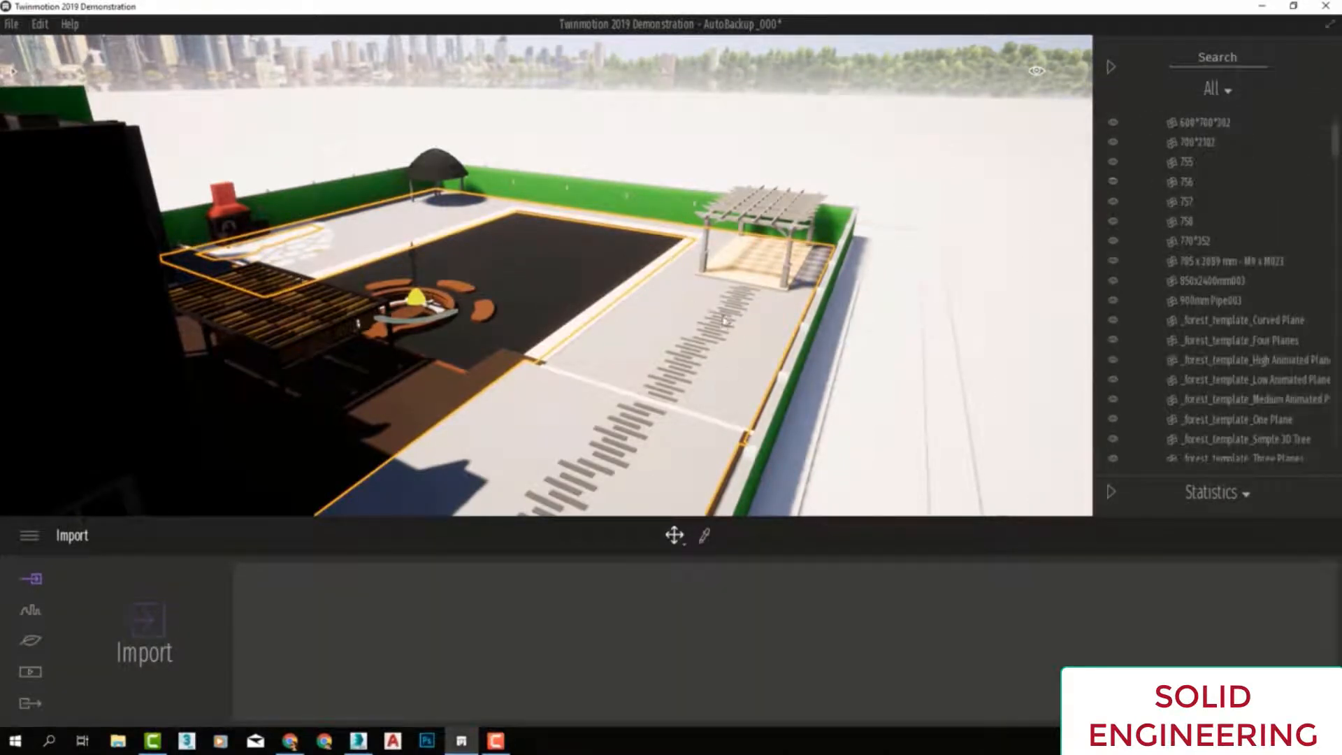
scroll(1177, 210, "down", 10)
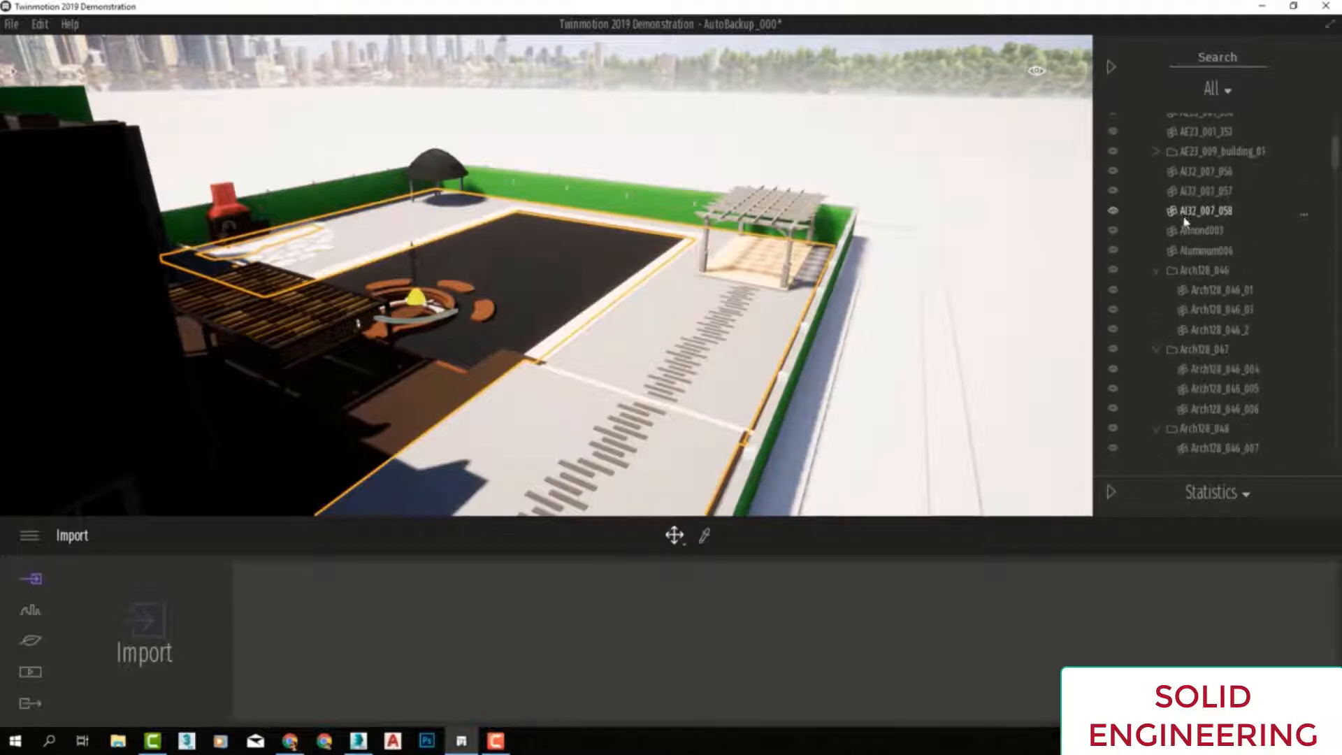
scroll(1178, 230, "down", 10)
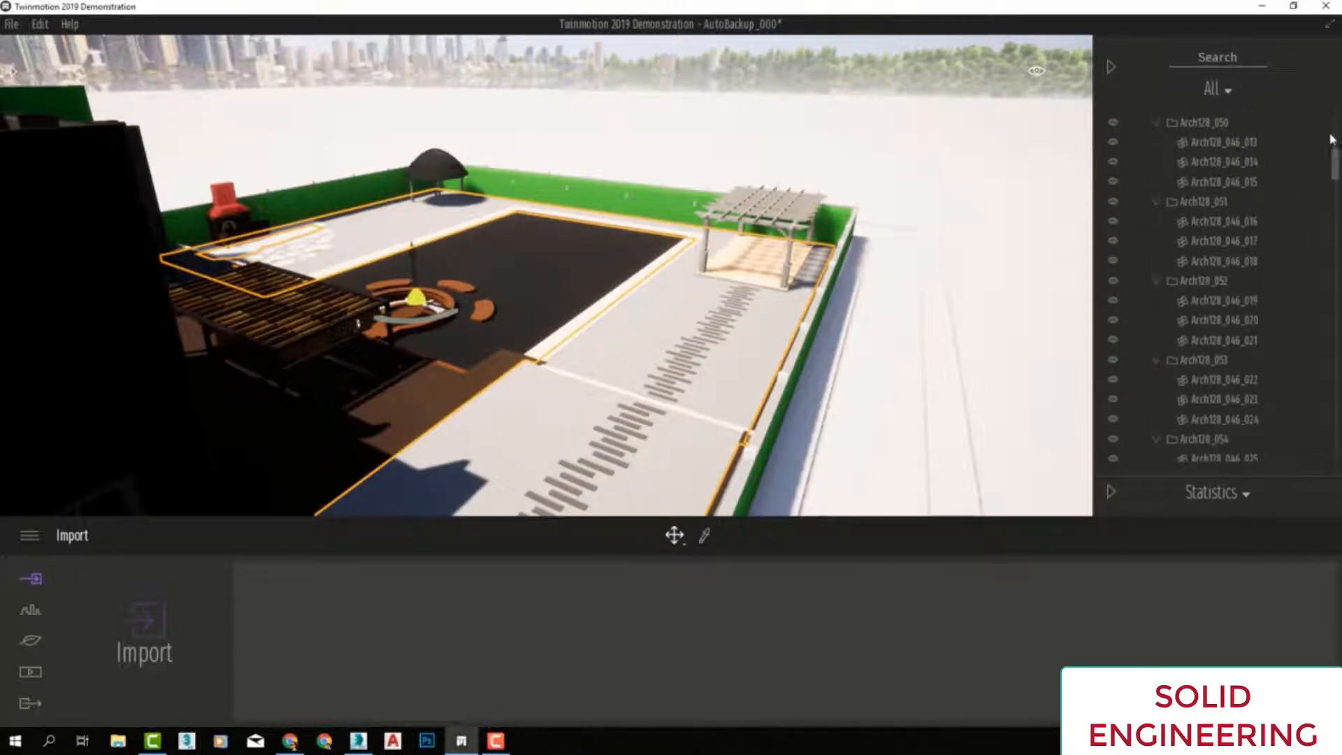
left_click_drag(1331, 138, 1330, 120)
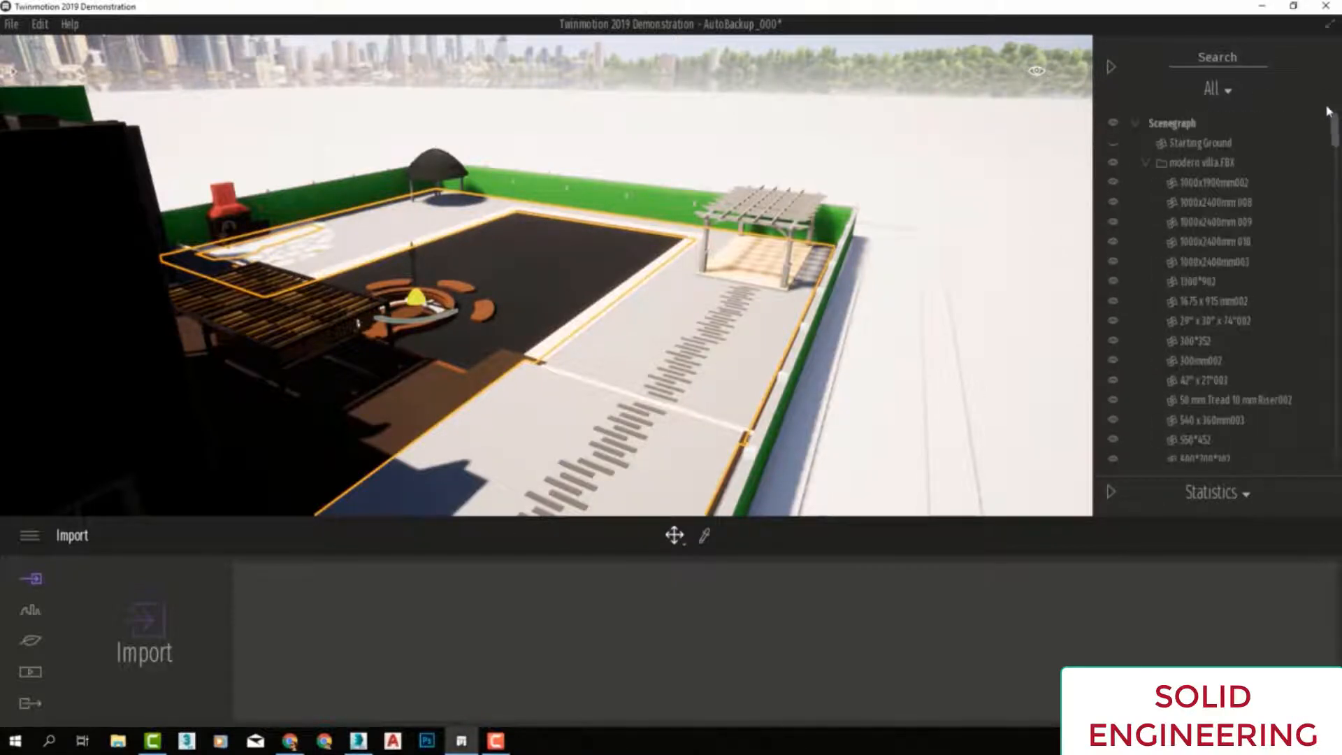
Select the pergola floor and zoom the view to it through its scene graph options.
left_click(764, 260)
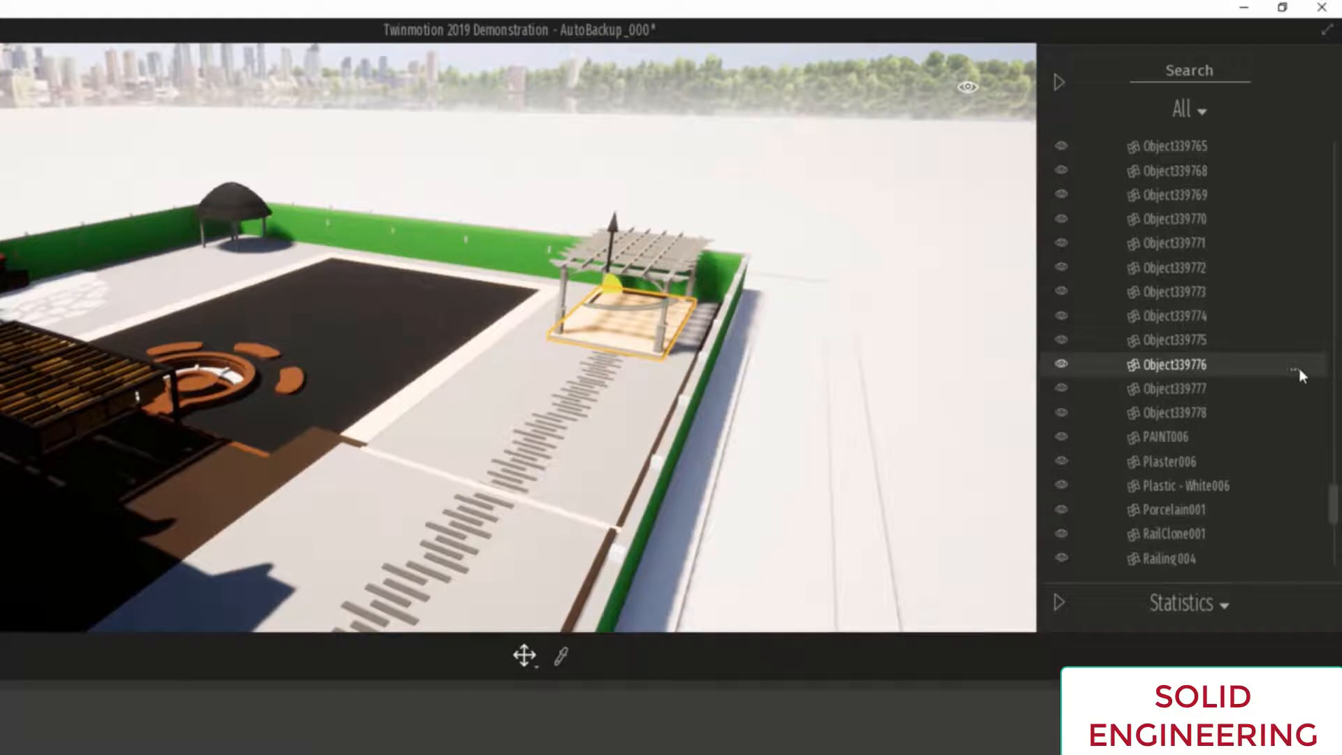
left_click(1294, 369)
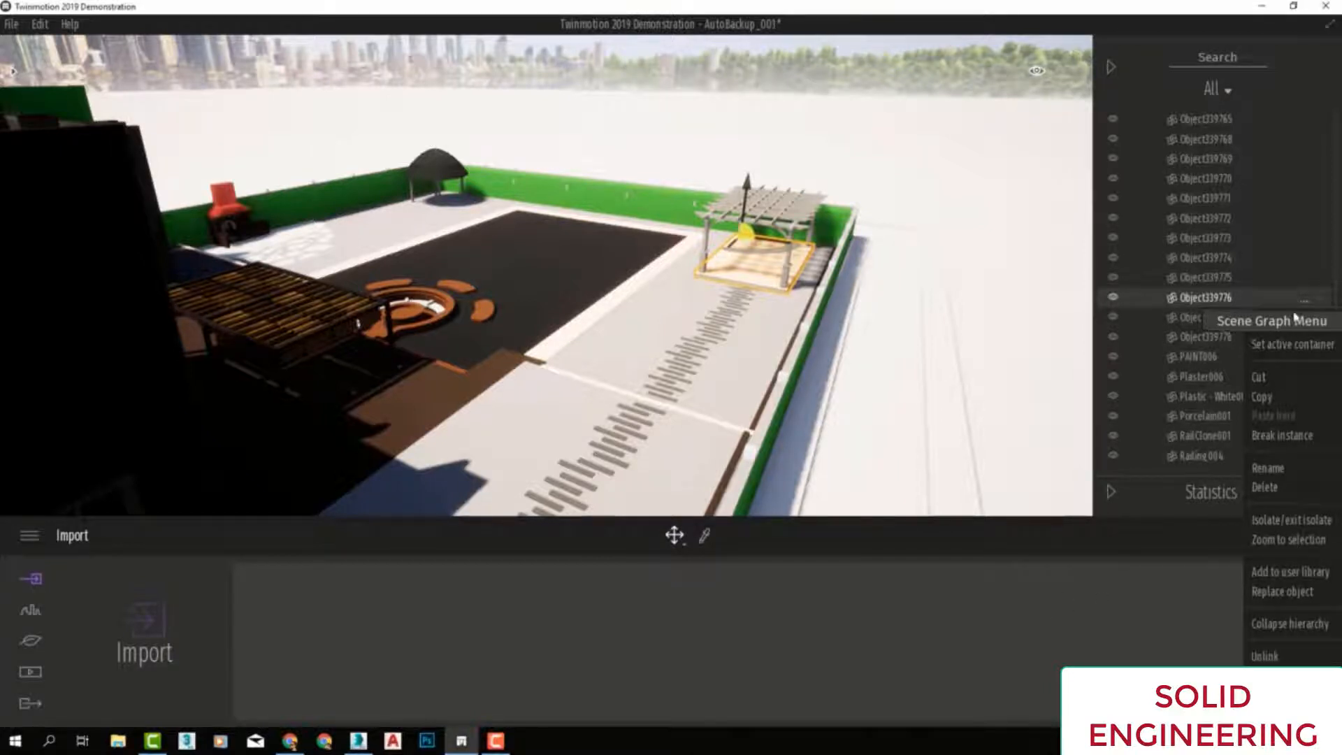
left_click(1286, 539)
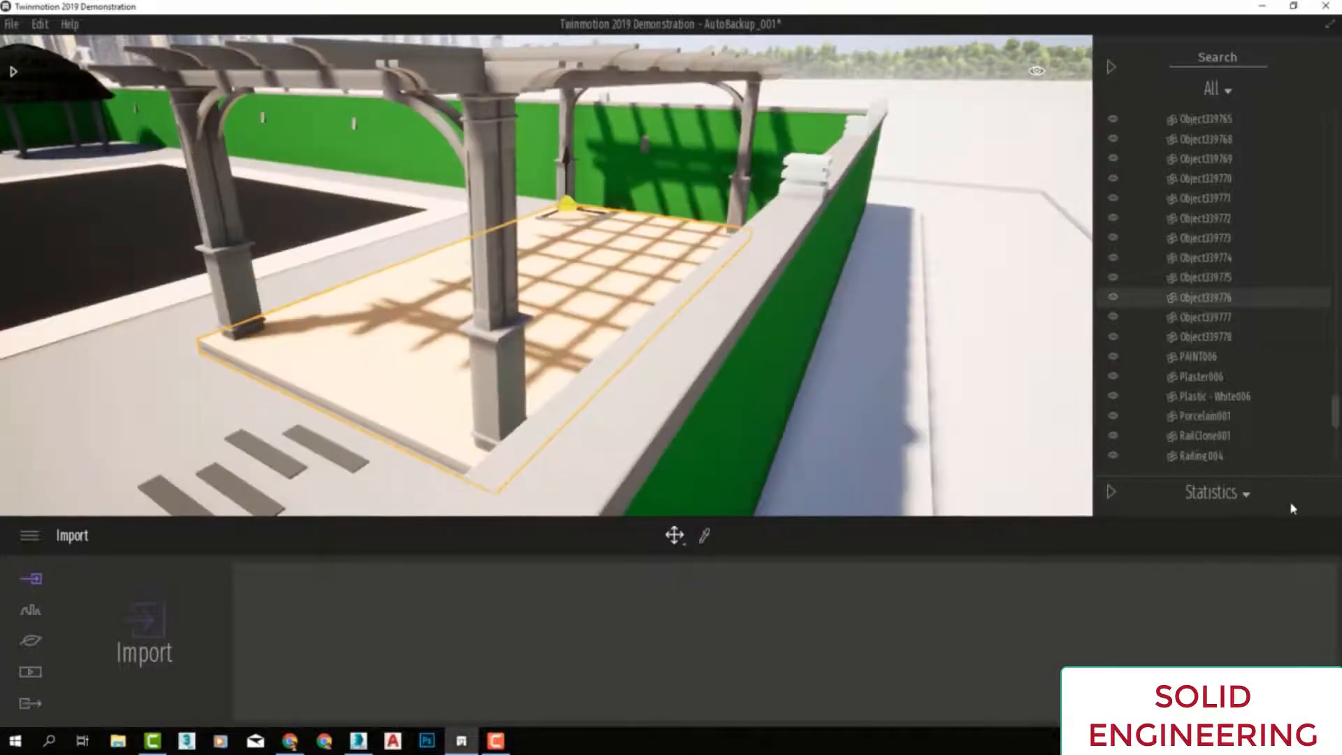
Isolate the pergola floor, examine the visibility of the other scene graph entries, and exit isolation.
left_click(1313, 304)
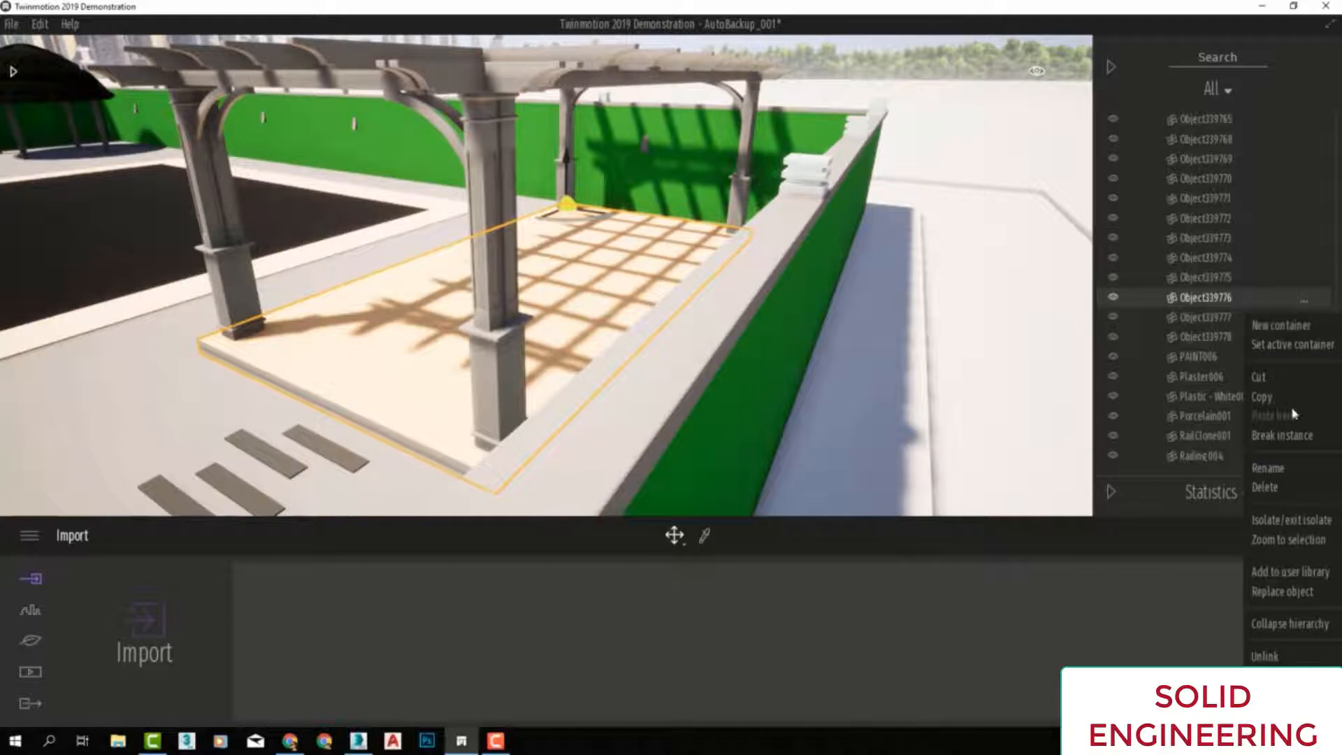
left_click(1297, 519)
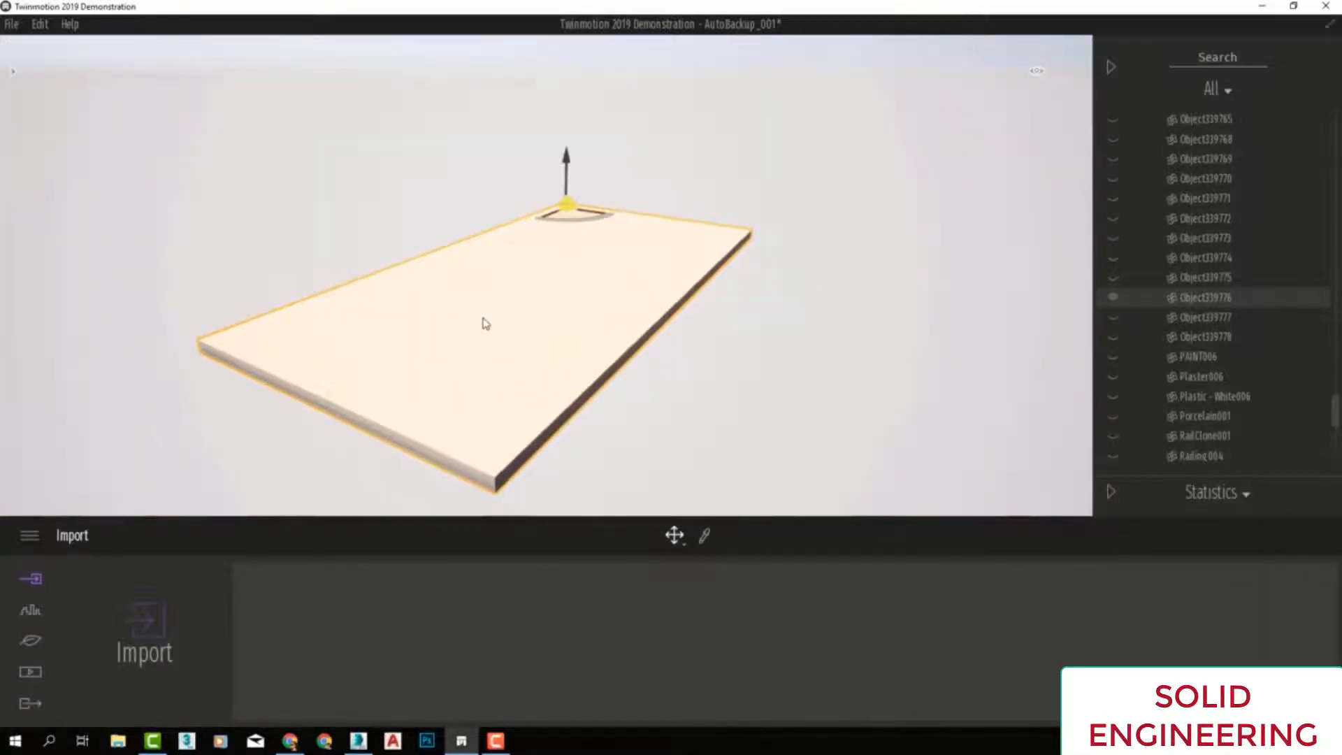
scroll(480, 323, "up", 3)
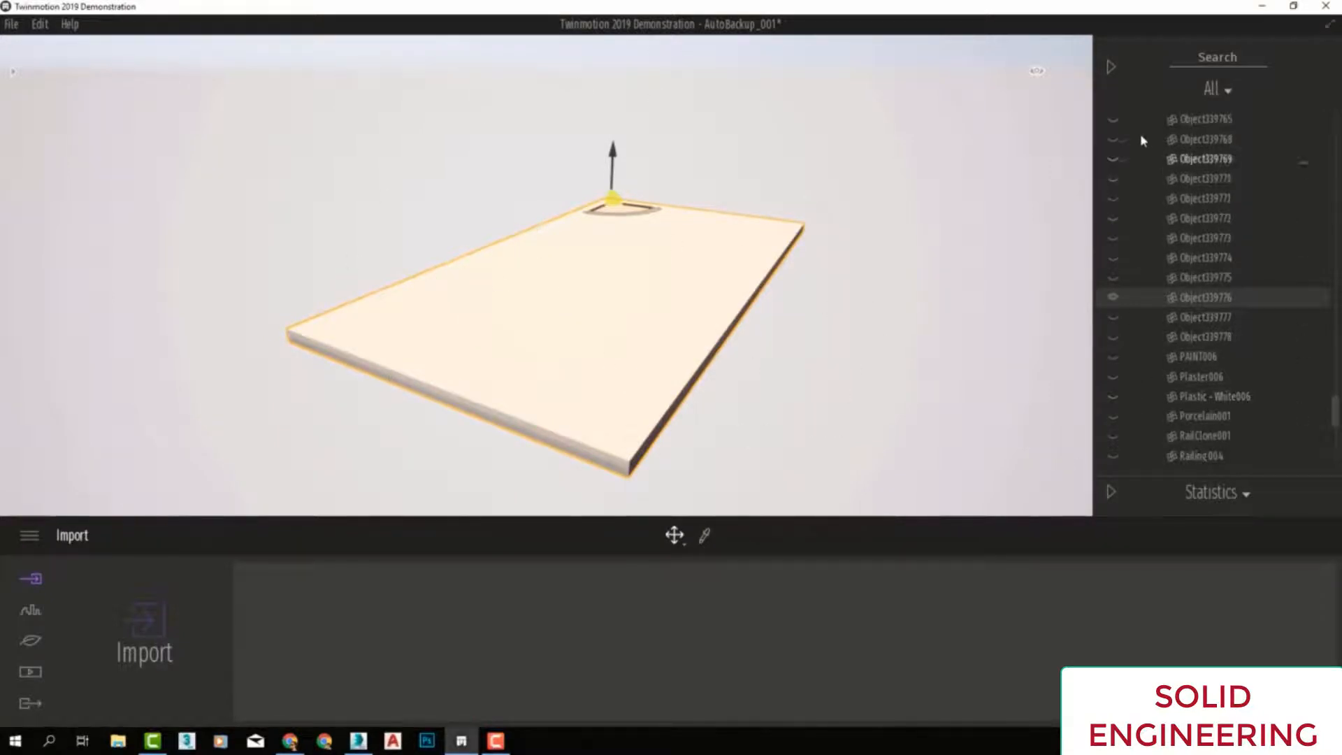
scroll(1132, 164, "down", 1)
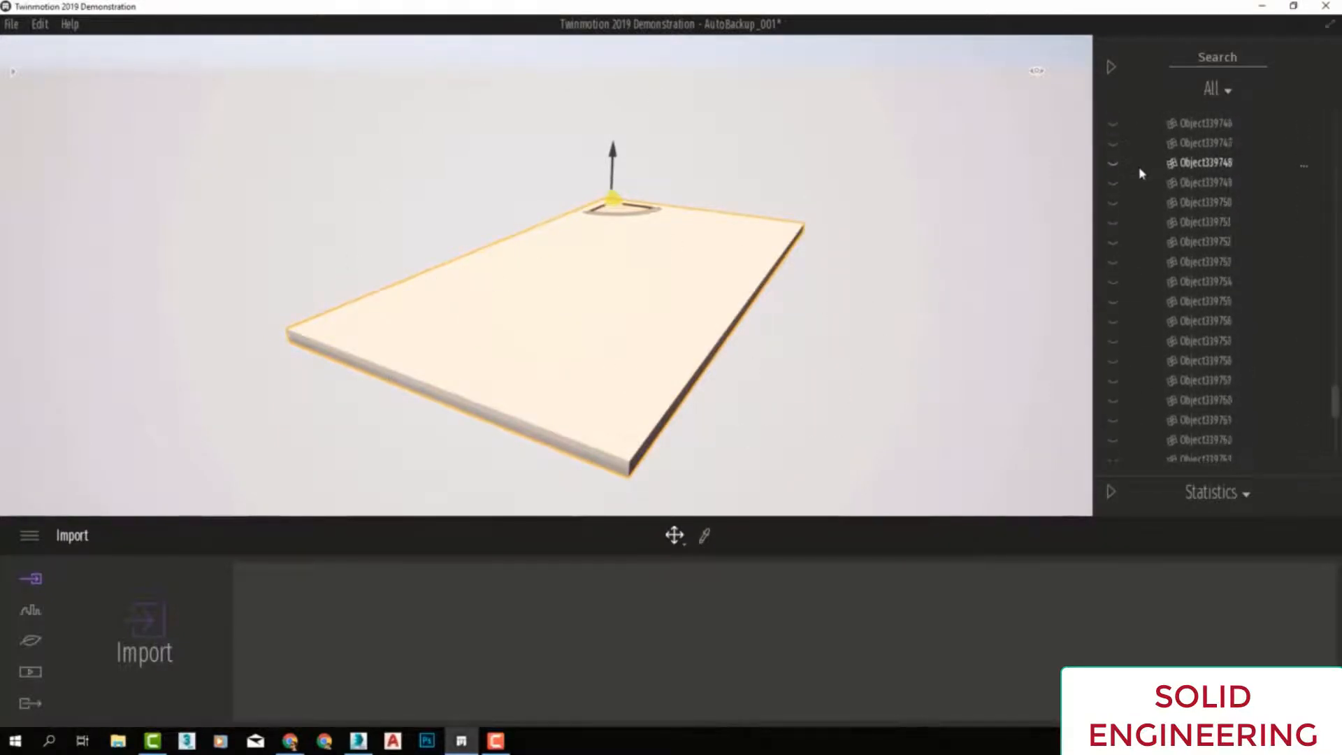
scroll(1136, 167, "down", 1)
scroll(1136, 168, "down", 7)
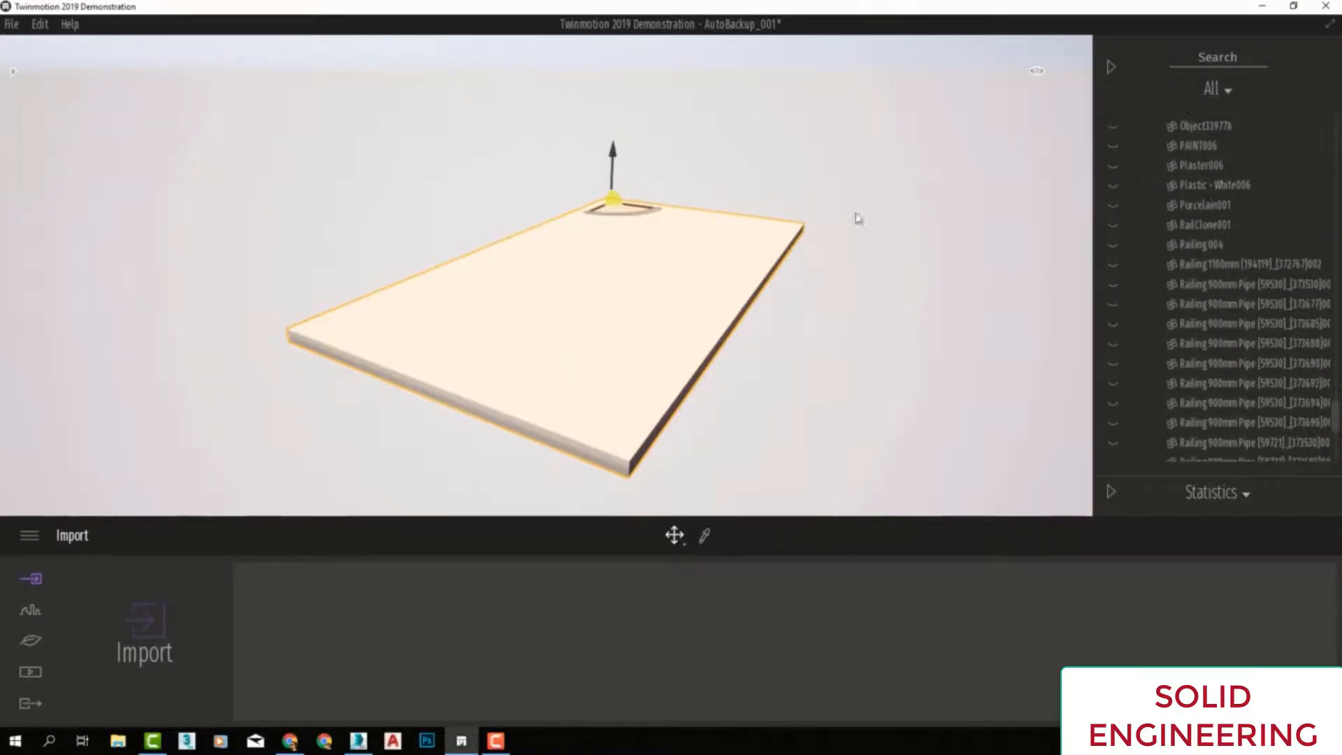
scroll(1227, 320, "up", 7)
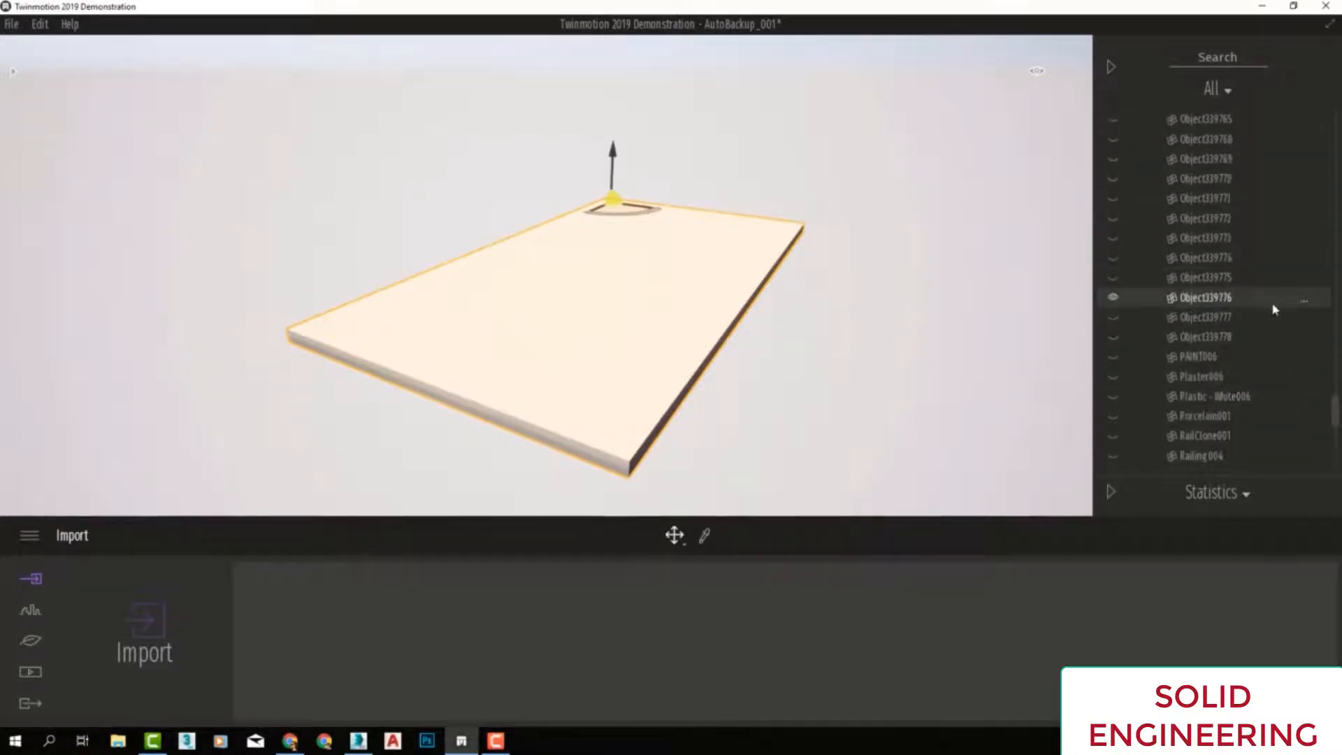
left_click(1304, 304)
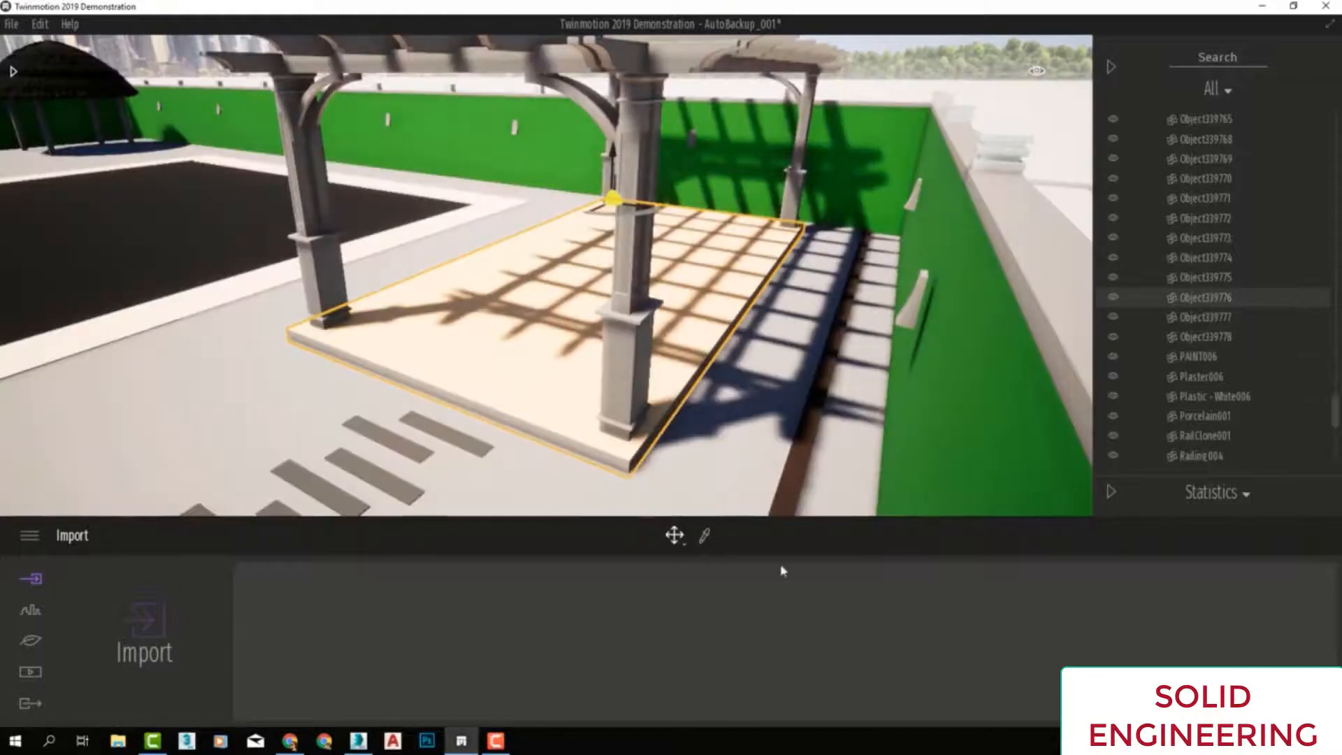
Select the pergola roof, add it to the user library, and open the User library to view the saved object.
scroll(668, 219, "down", 3)
middle_click_drag(668, 219, 849, 217)
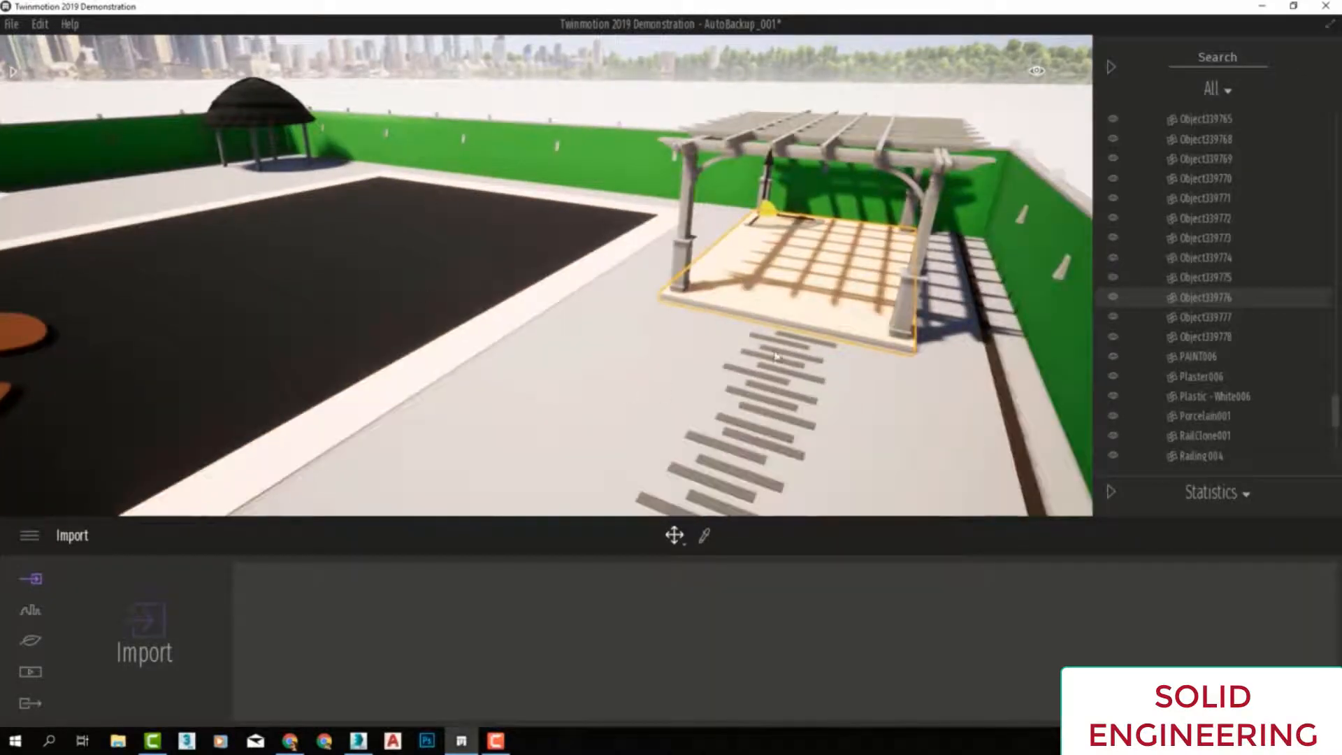
left_click(1306, 297)
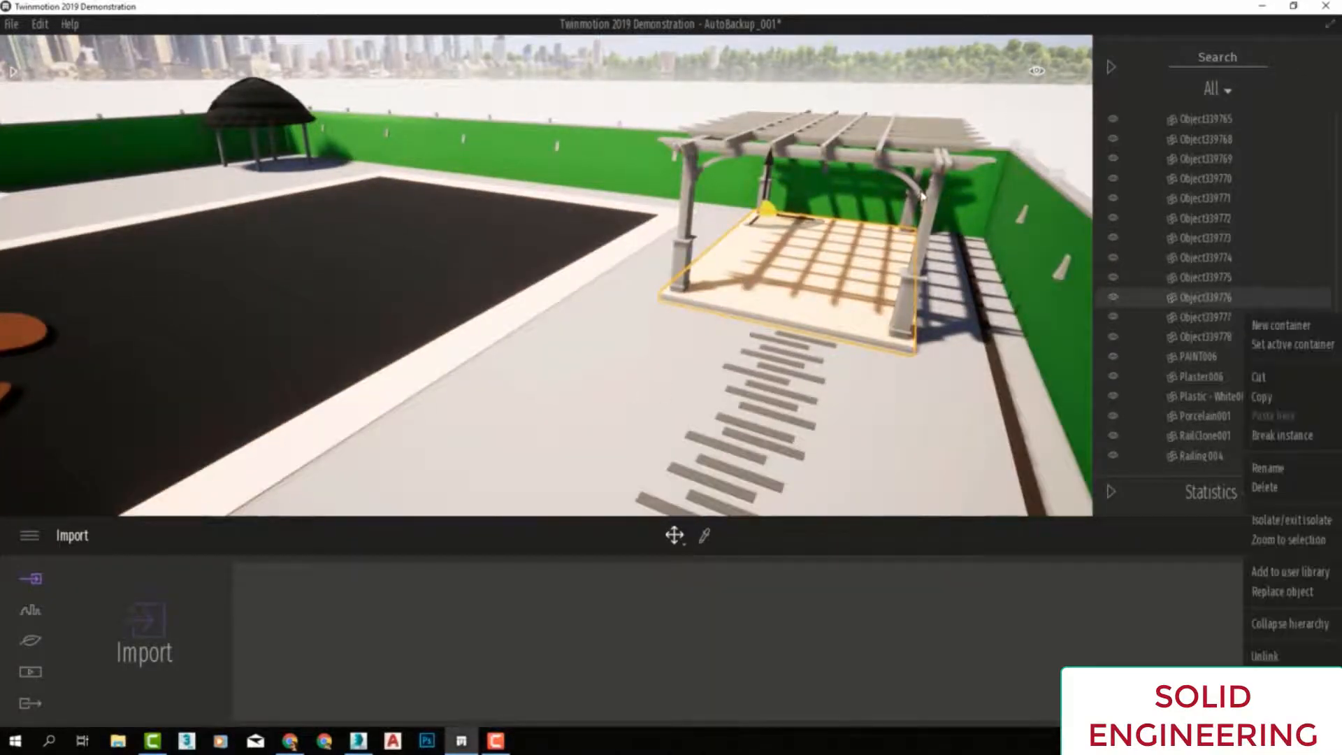
left_click(882, 140)
right_click_drag(967, 137, 915, 209)
middle_click_drag(916, 209, 803, 370)
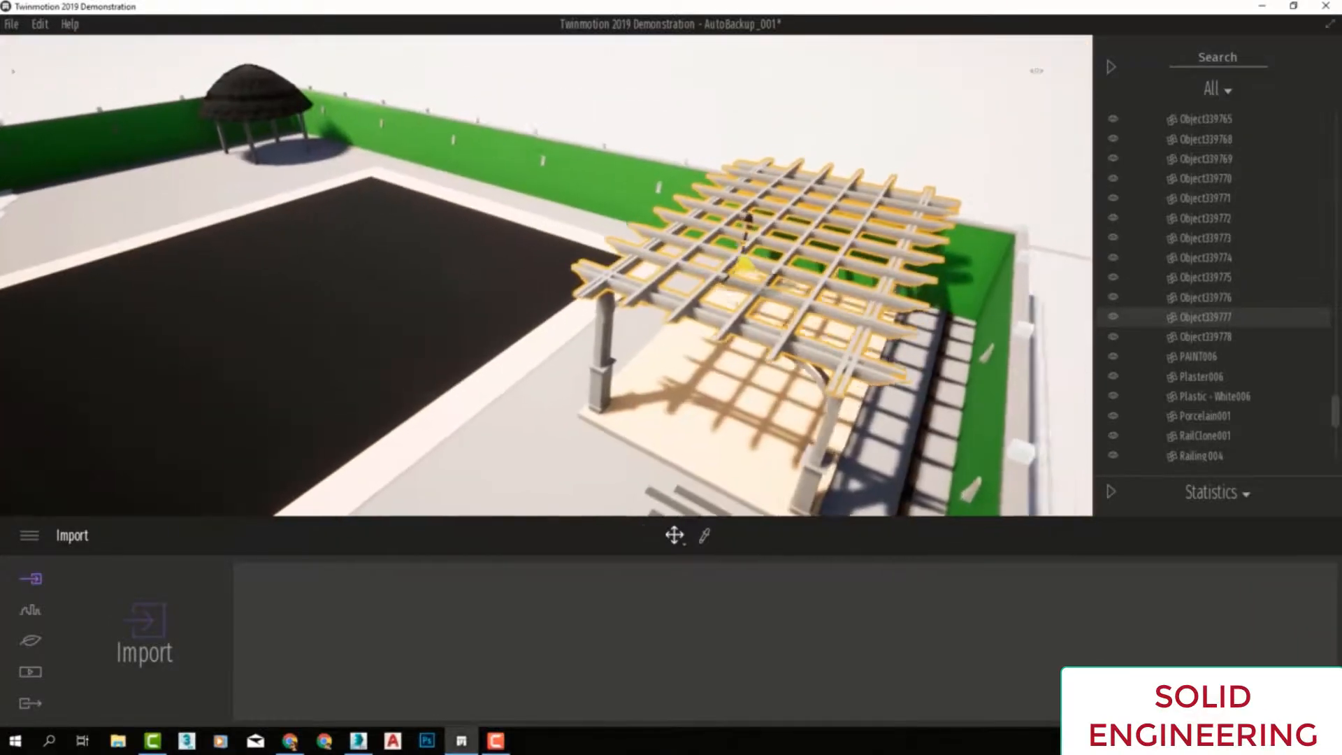
left_click(1304, 316)
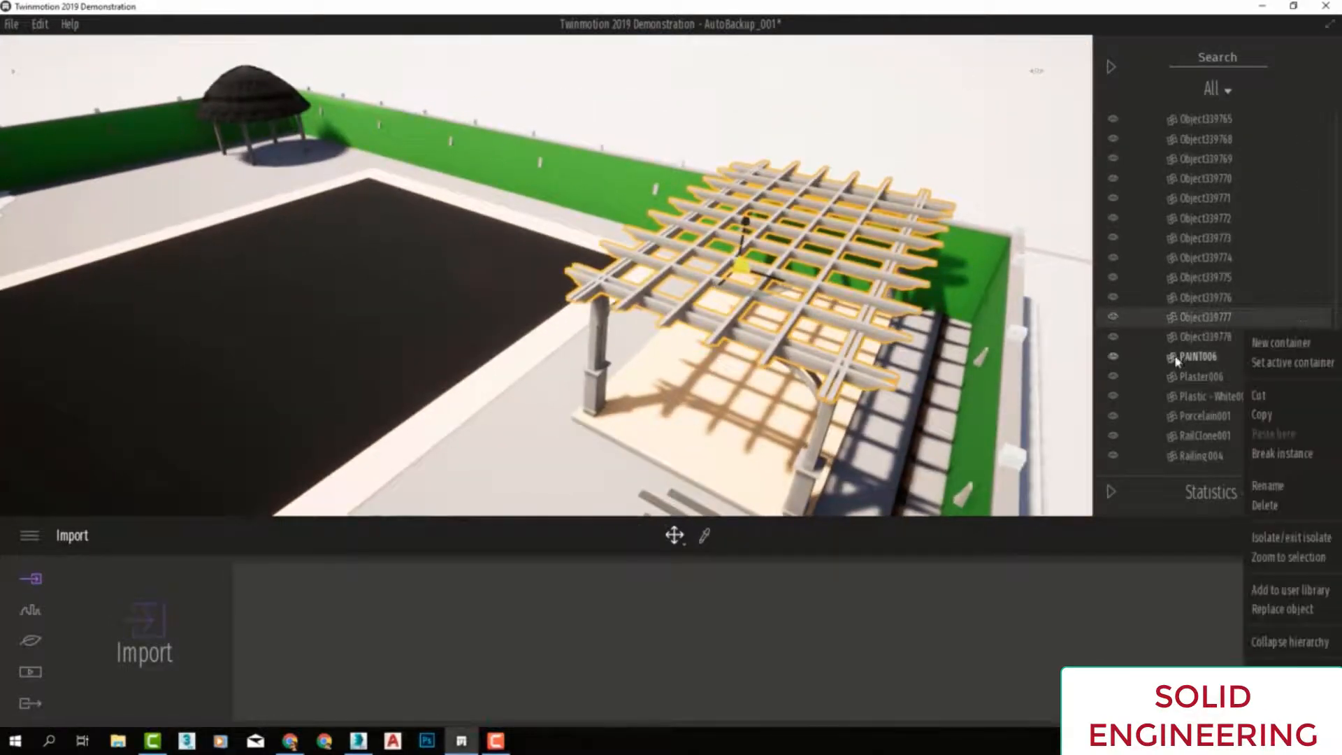
left_click(1290, 591)
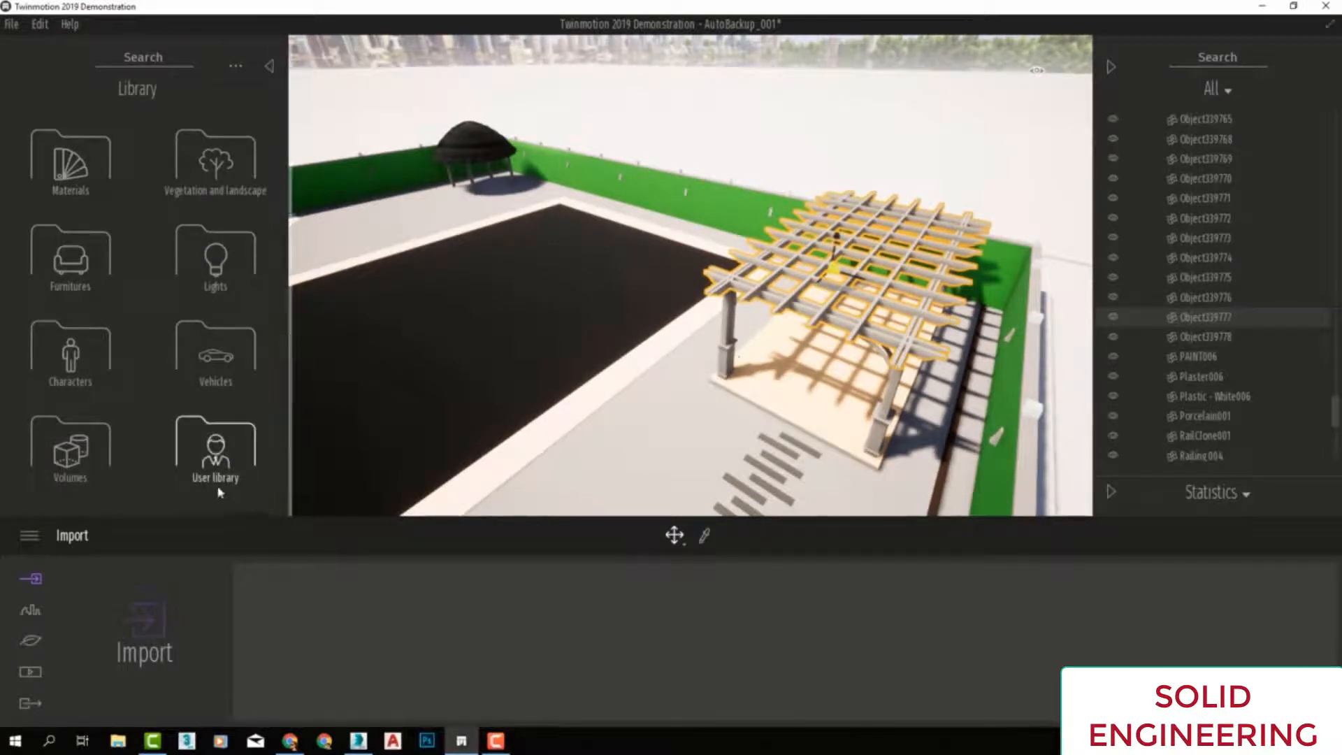
left_click(217, 457)
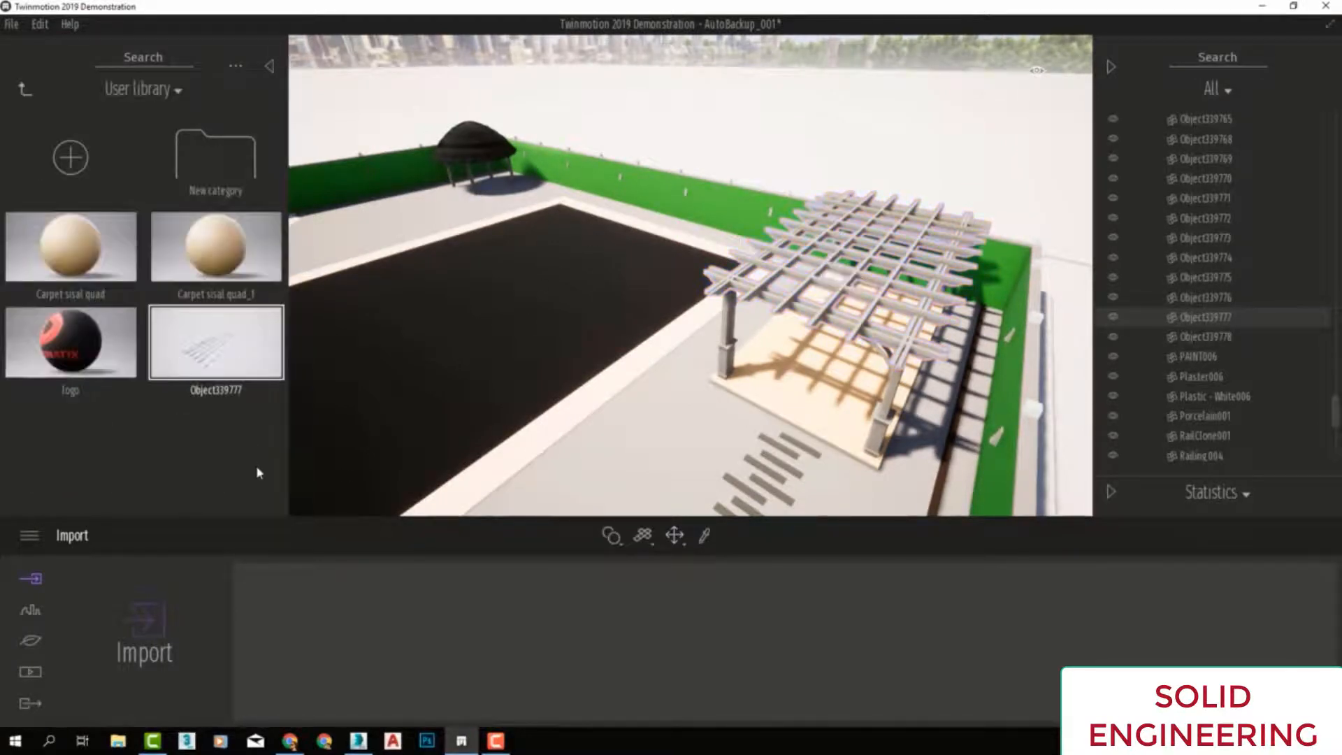
left_click_drag(218, 340, 180, 392)
Filter the scene graph by Object and look over the pergola and villa.
left_click(1223, 89)
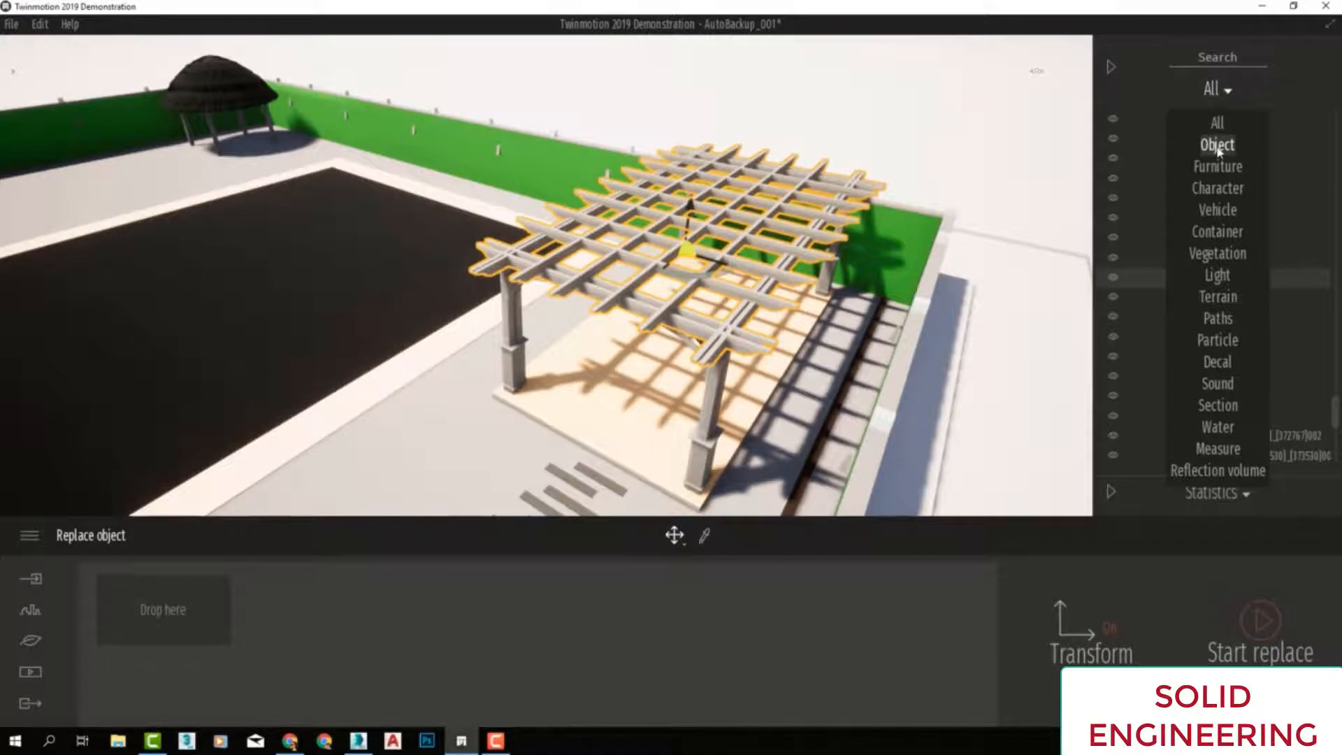
left_click(1216, 146)
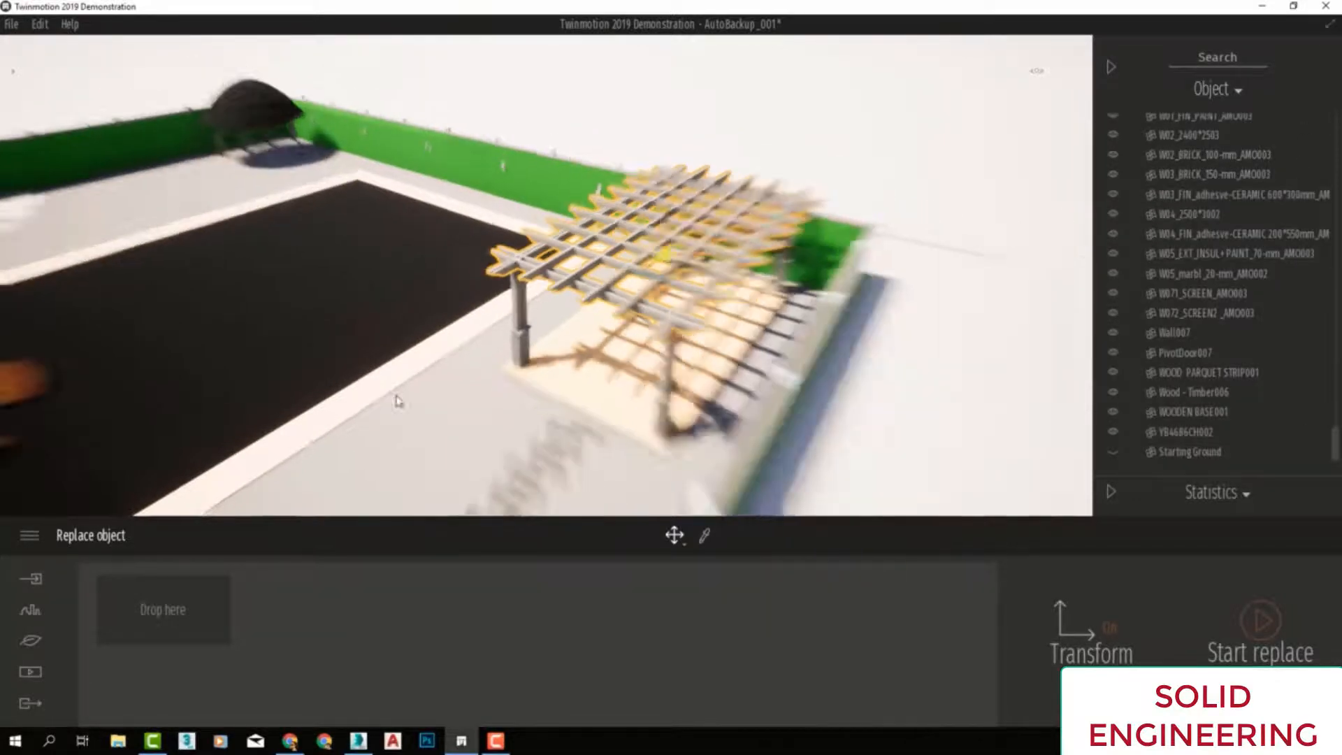
scroll(397, 401, "down", 5)
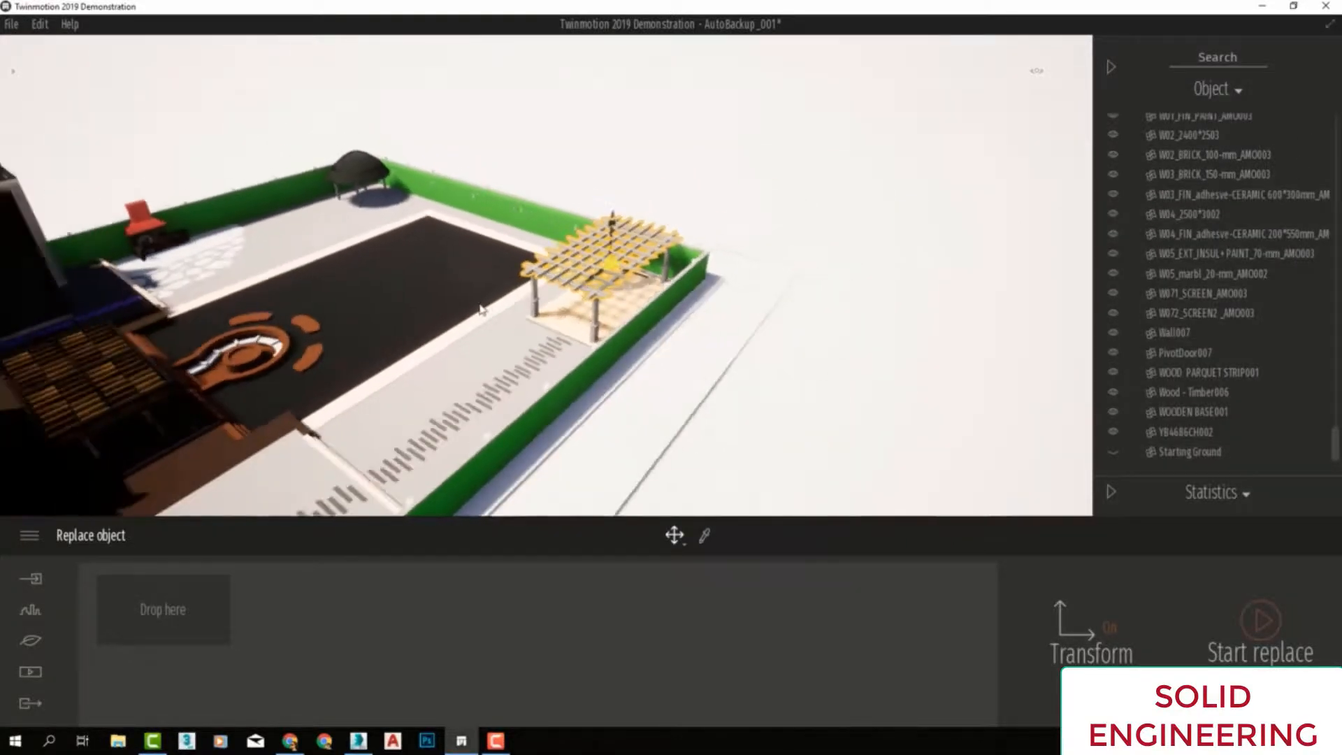
middle_click_drag(482, 310, 706, 238)
scroll(484, 305, "down", 2)
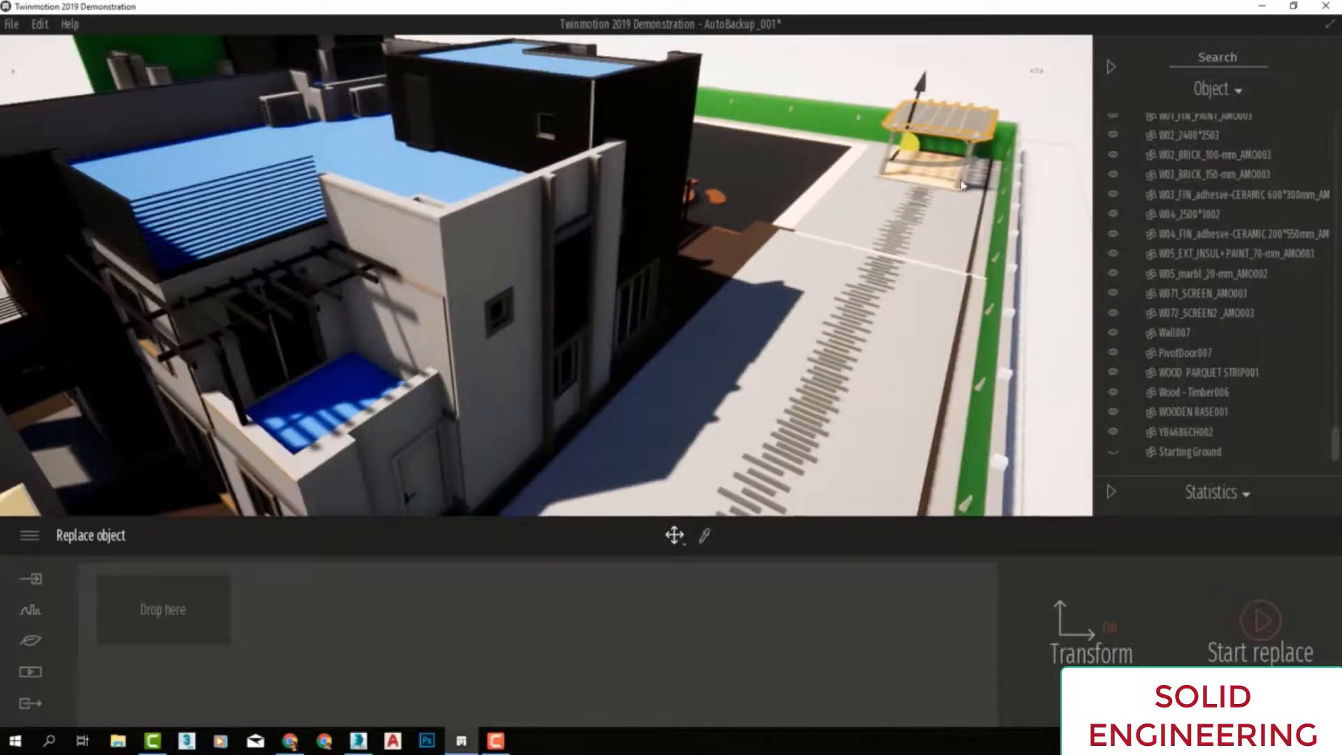
Review the Furniture filter option alongside the library's Furnitures categories, and browse the Object-filtered scene graph up to its first entries.
left_click(1231, 91)
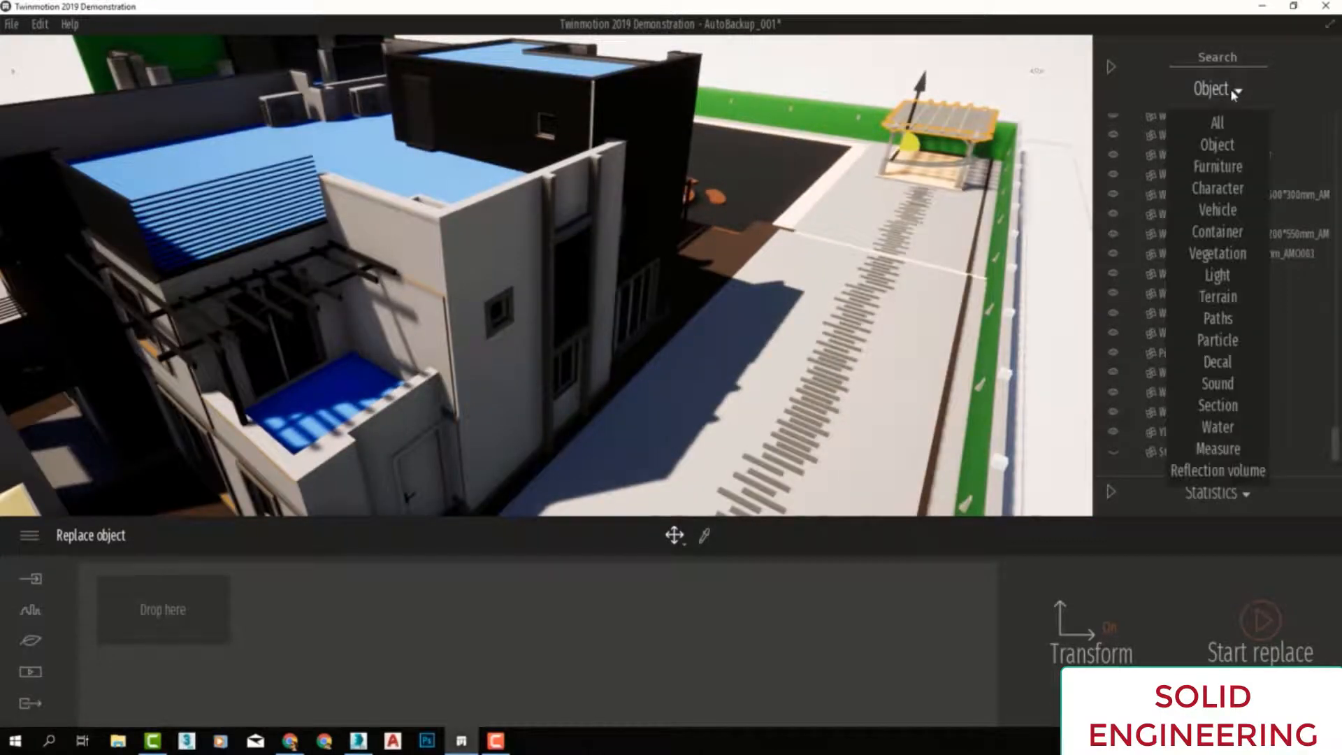
left_click(1230, 168)
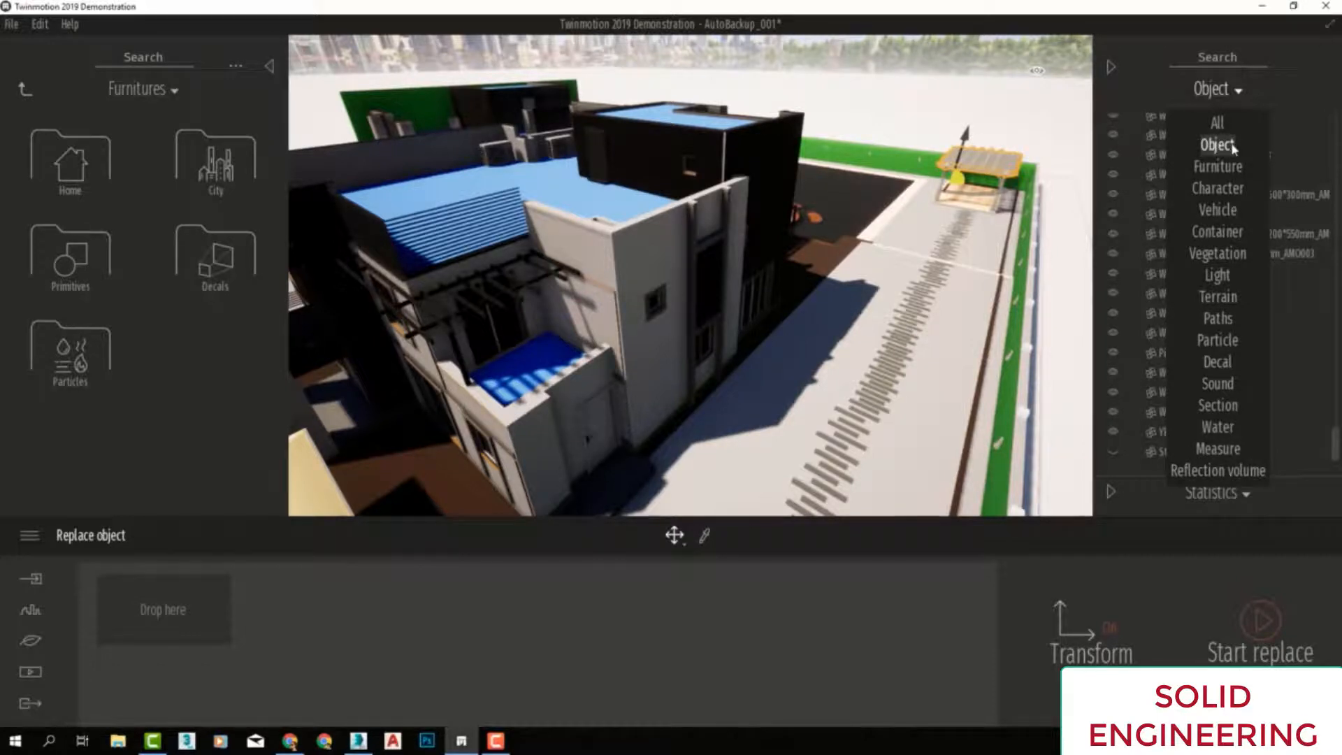
scroll(1302, 264, "up", 3)
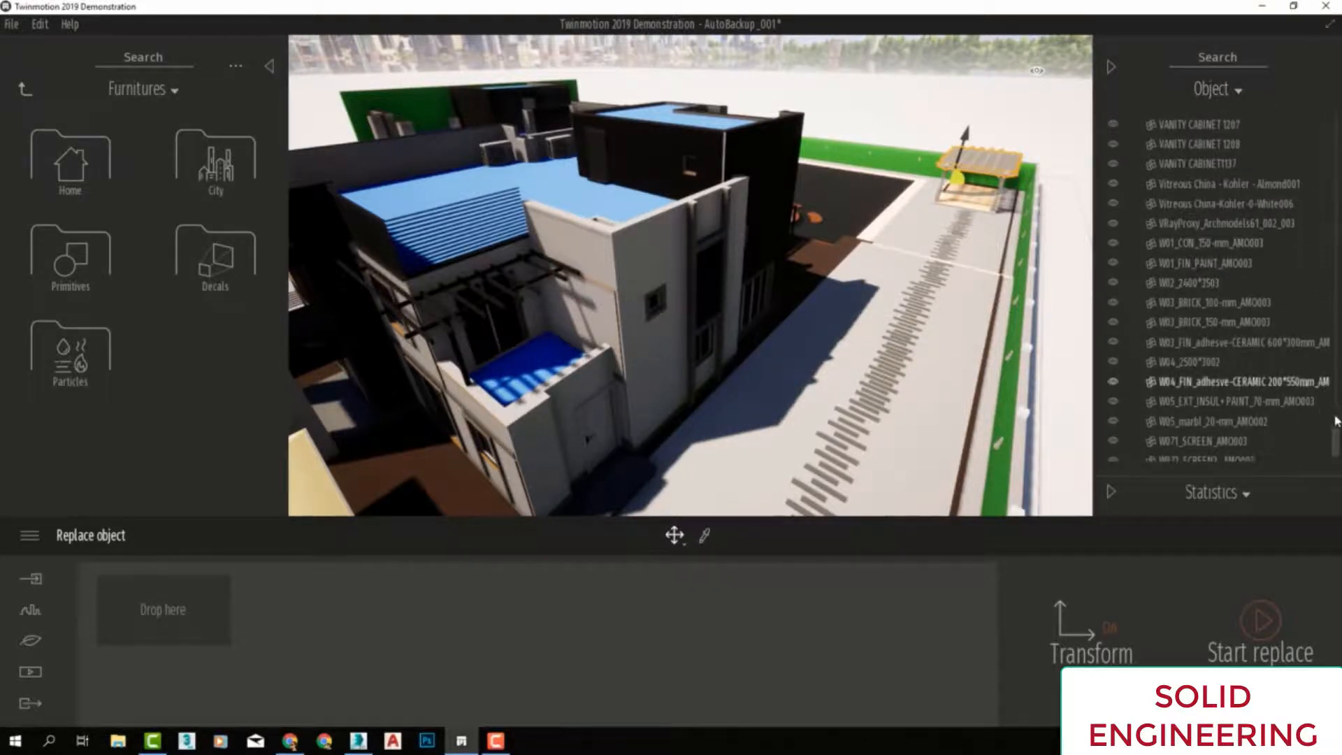
scroll(1336, 437, "up", 15)
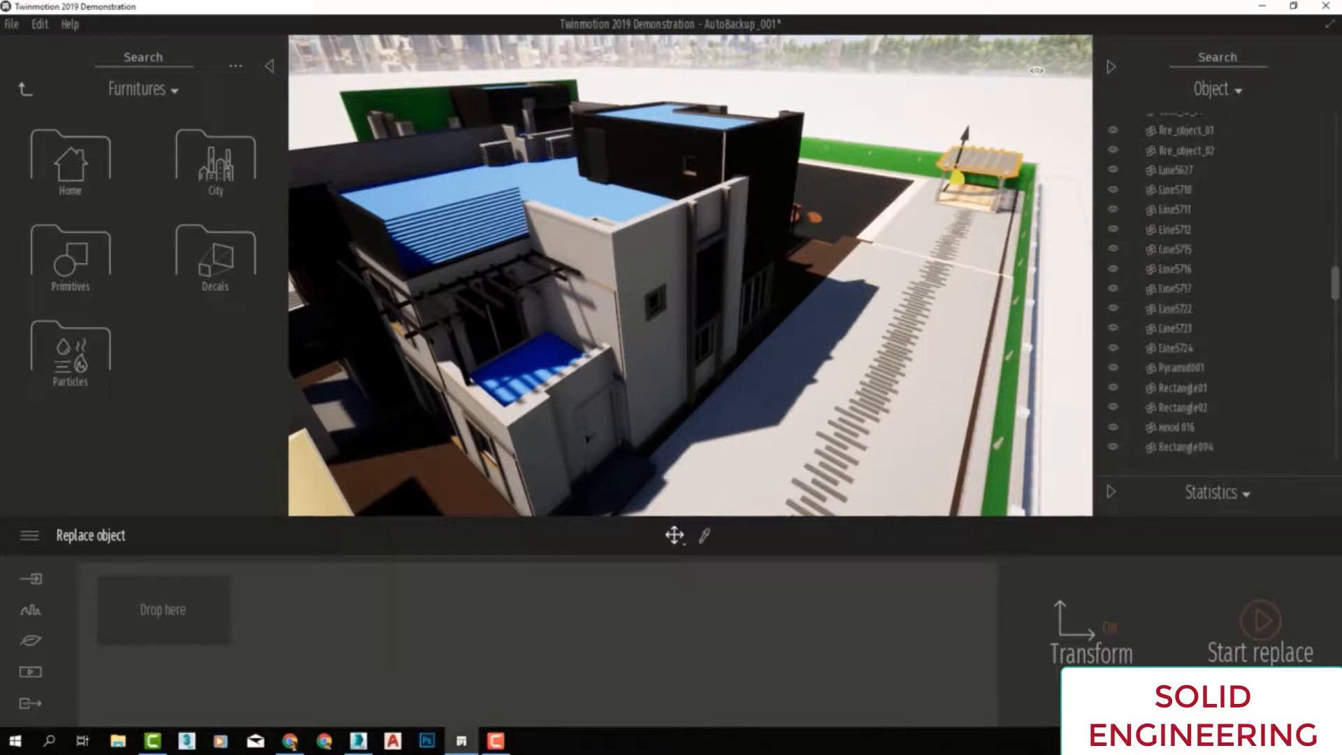
scroll(1220, 286, "up", 4)
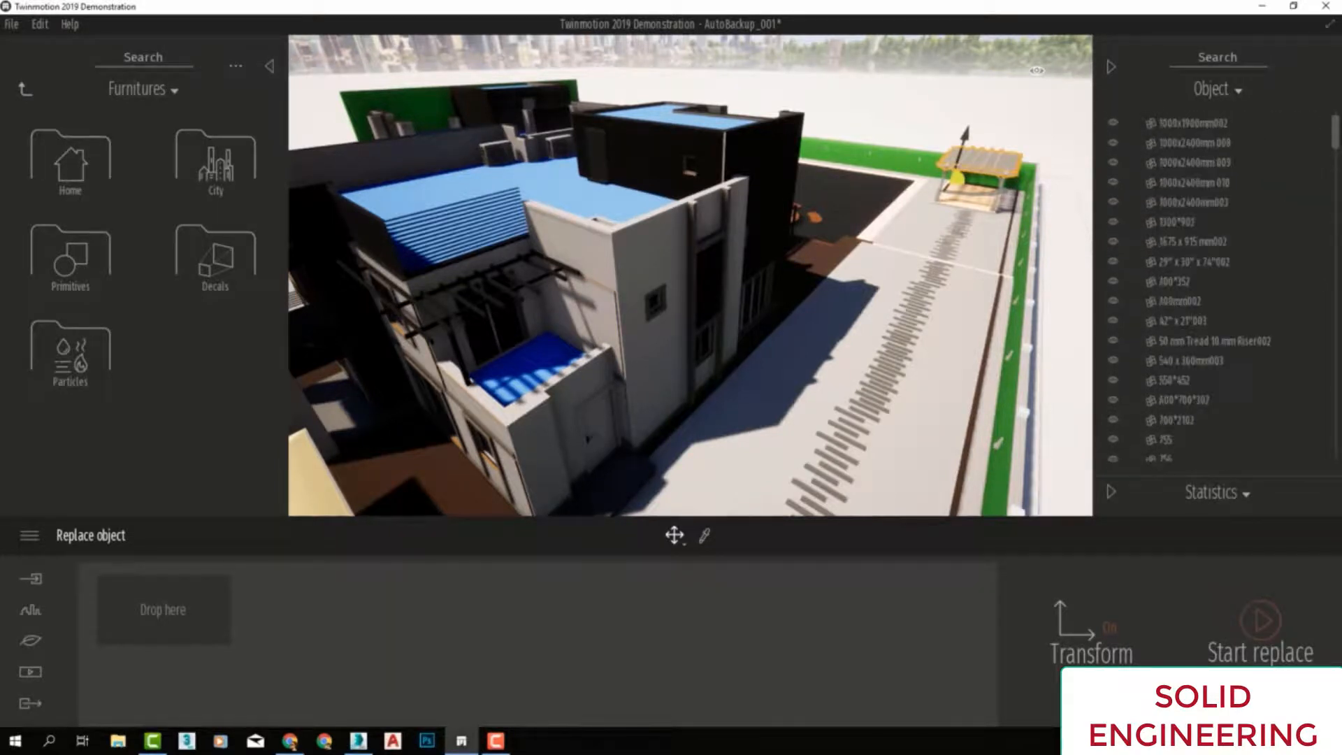
Filter the scene graph by Vegetation, and try the Furniture filter.
left_click(1229, 92)
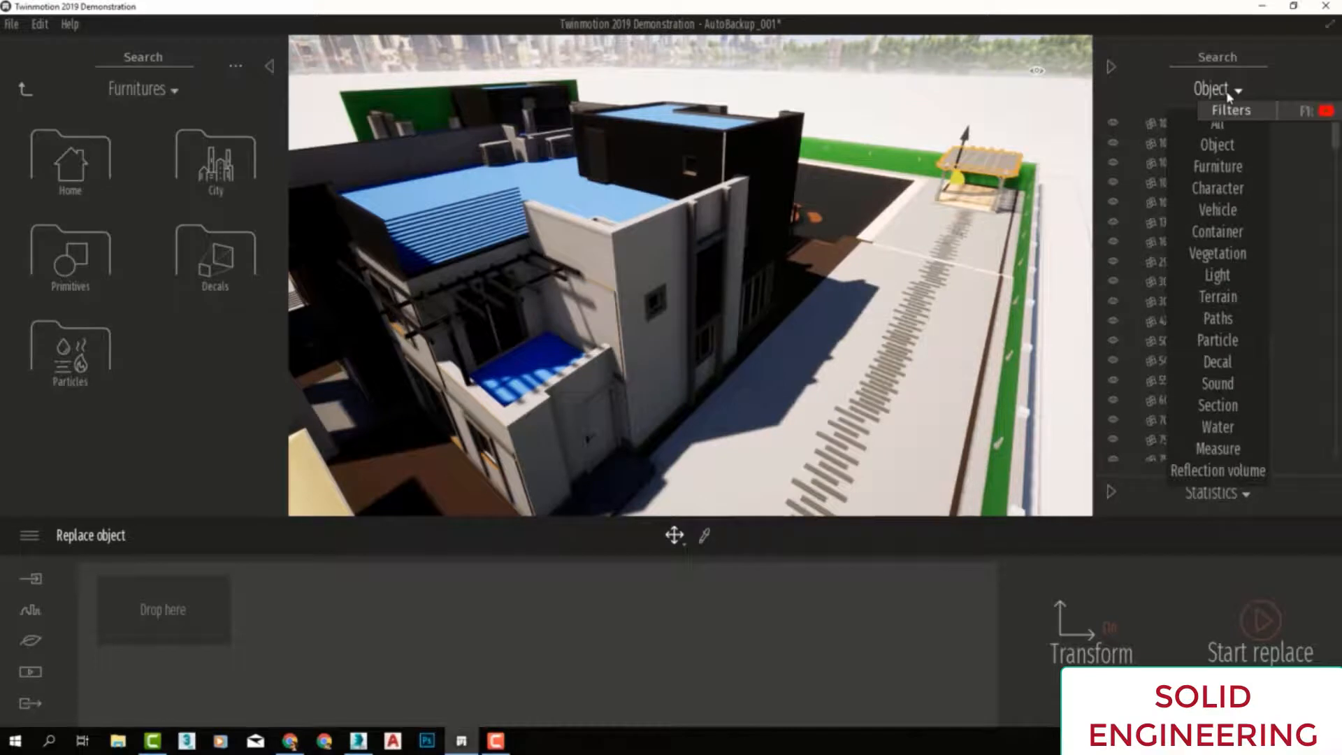
left_click(1219, 255)
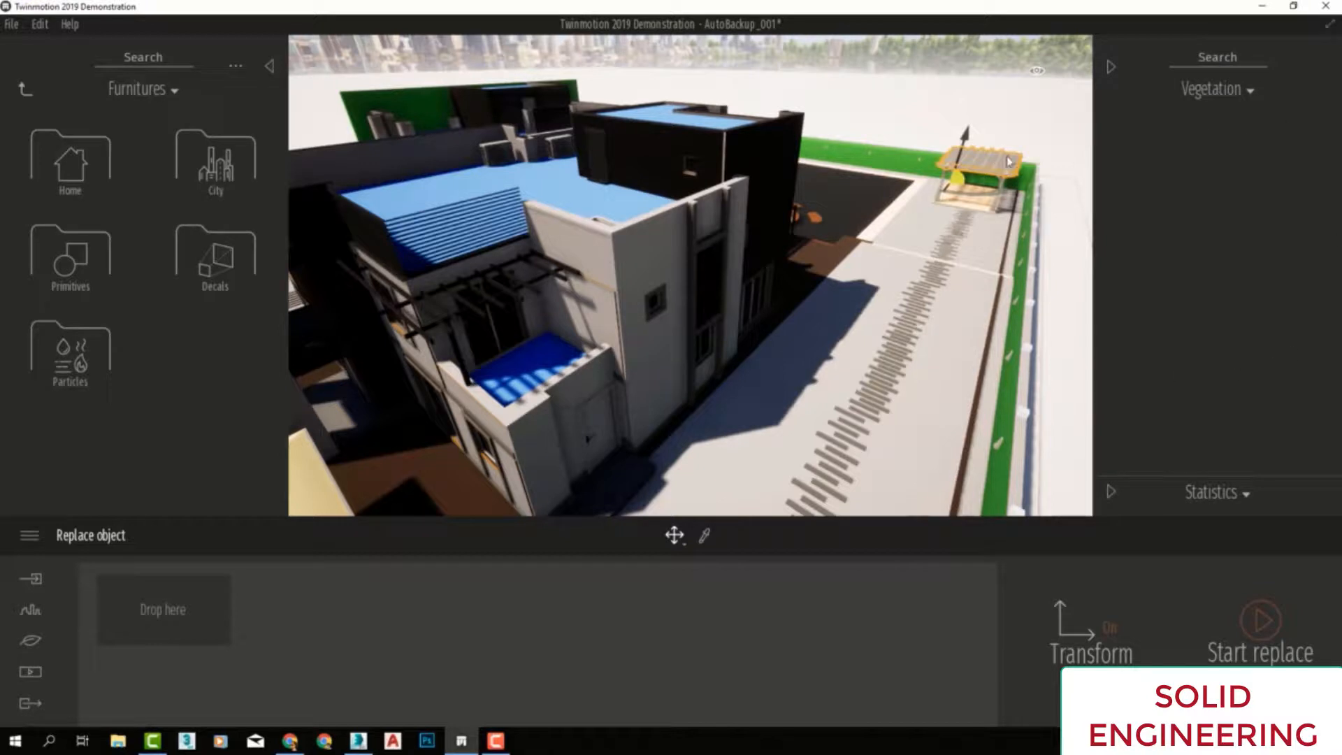
left_click(1216, 89)
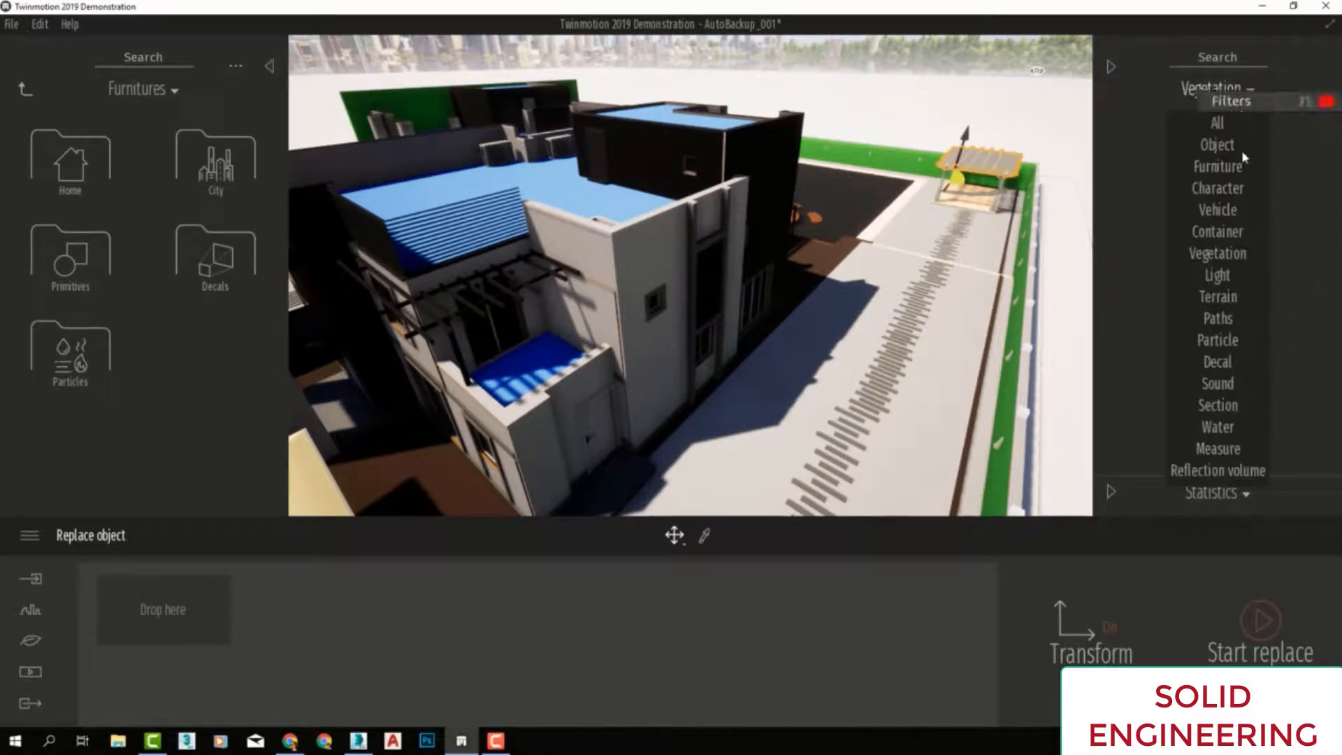
left_click(1233, 172)
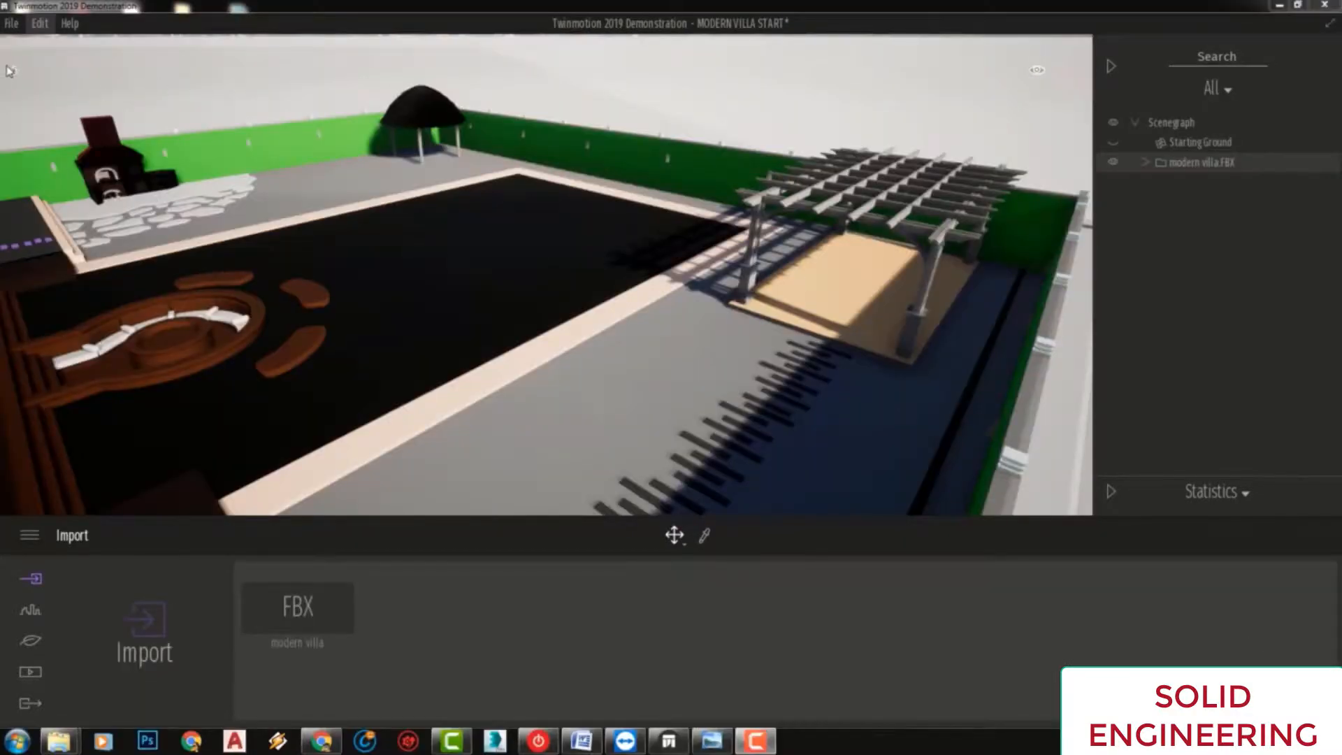
Open the library's Trees collection and place a Blackgum 1 tree on the paving beside the dark pool area.
left_click(13, 71)
left_click(243, 175)
left_click(242, 175)
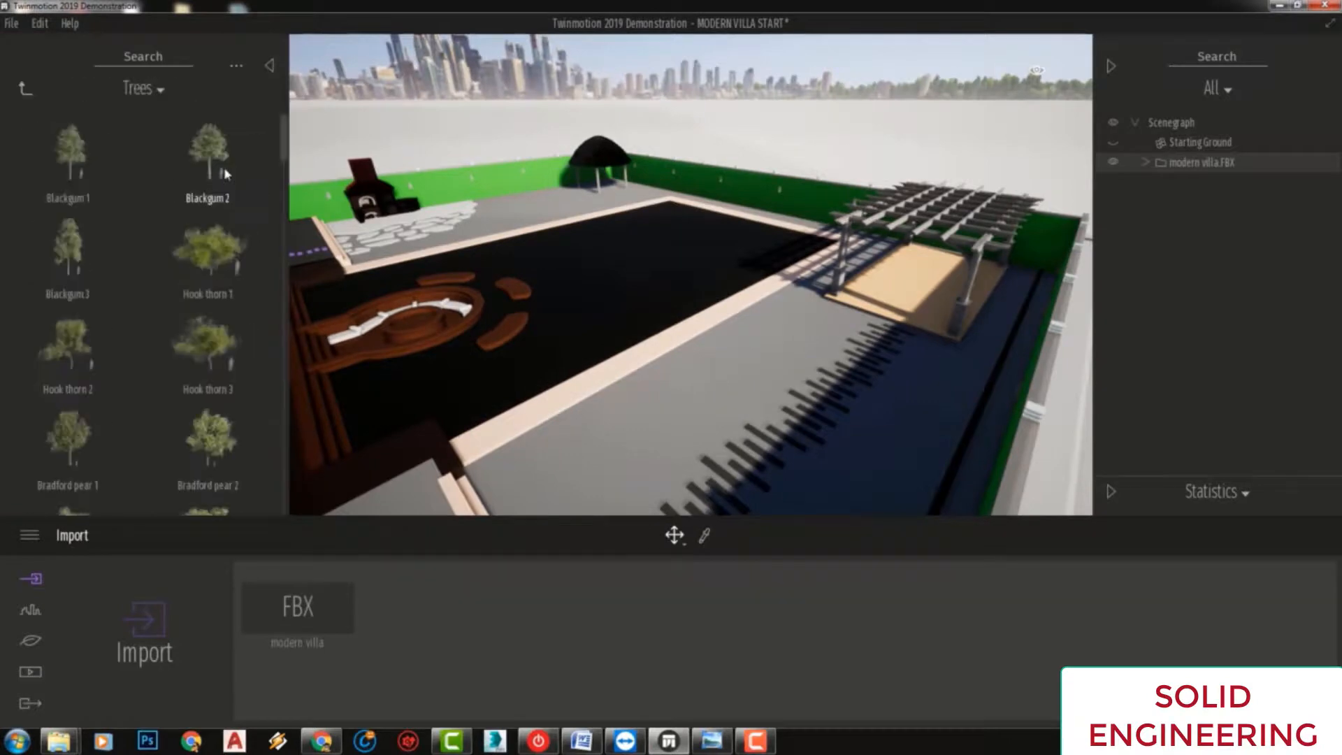
left_click_drag(354, 325, 538, 391)
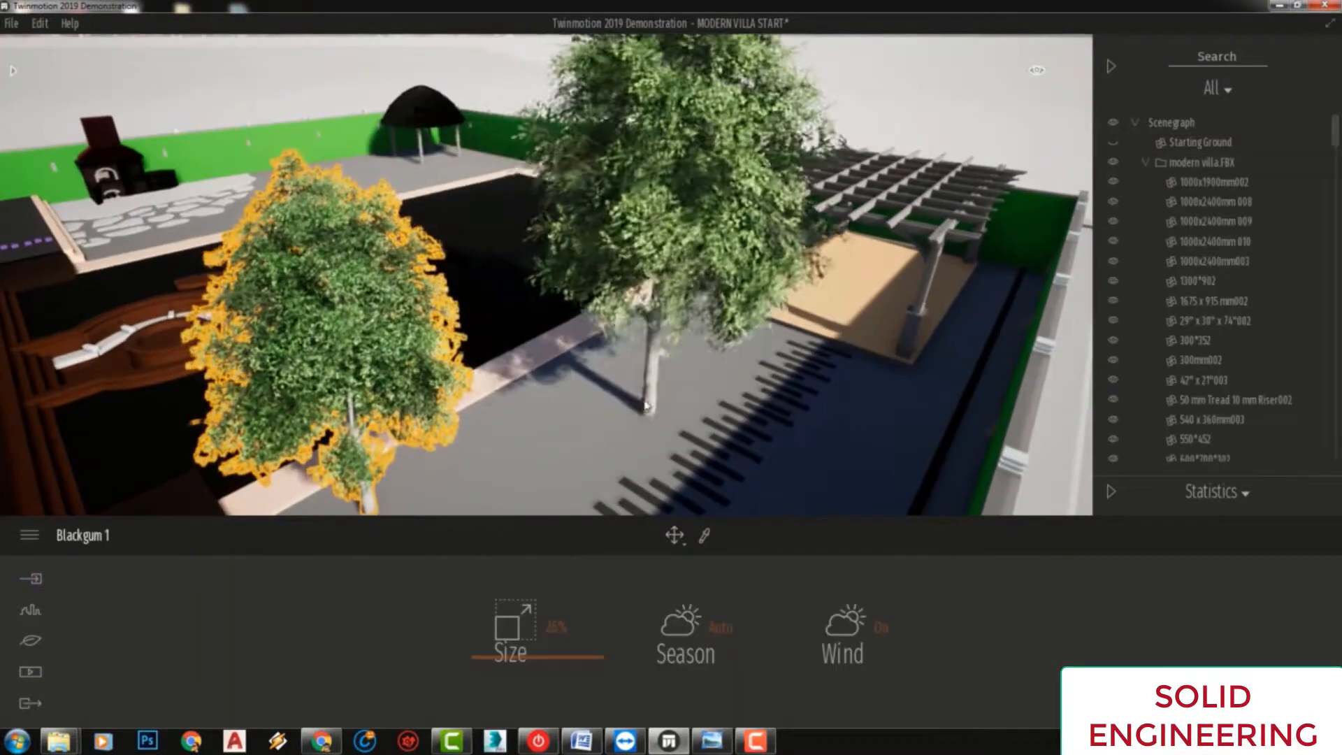
Place four more Blackgum 1 trees: one on the paving near the pergola and three along the pool area's far side.
left_click(631, 393)
scroll(748, 387, "down", 1)
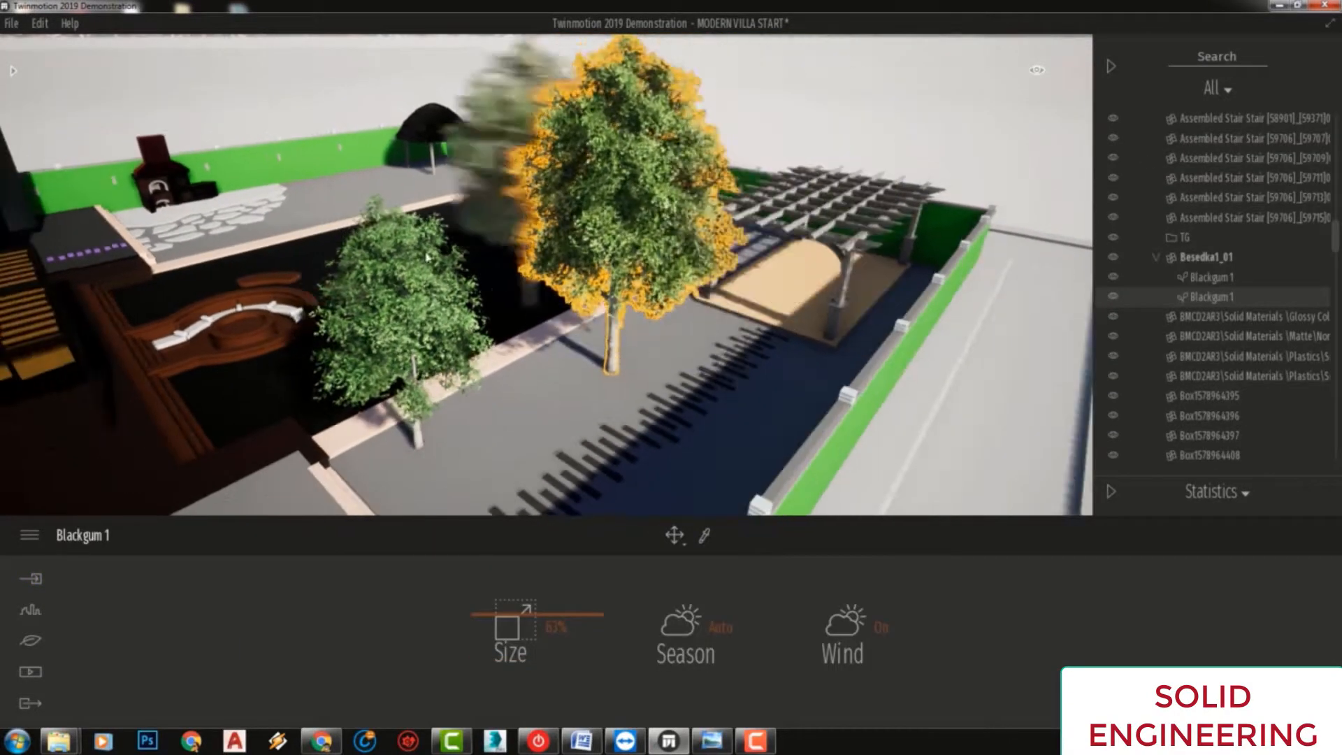
left_click(482, 176)
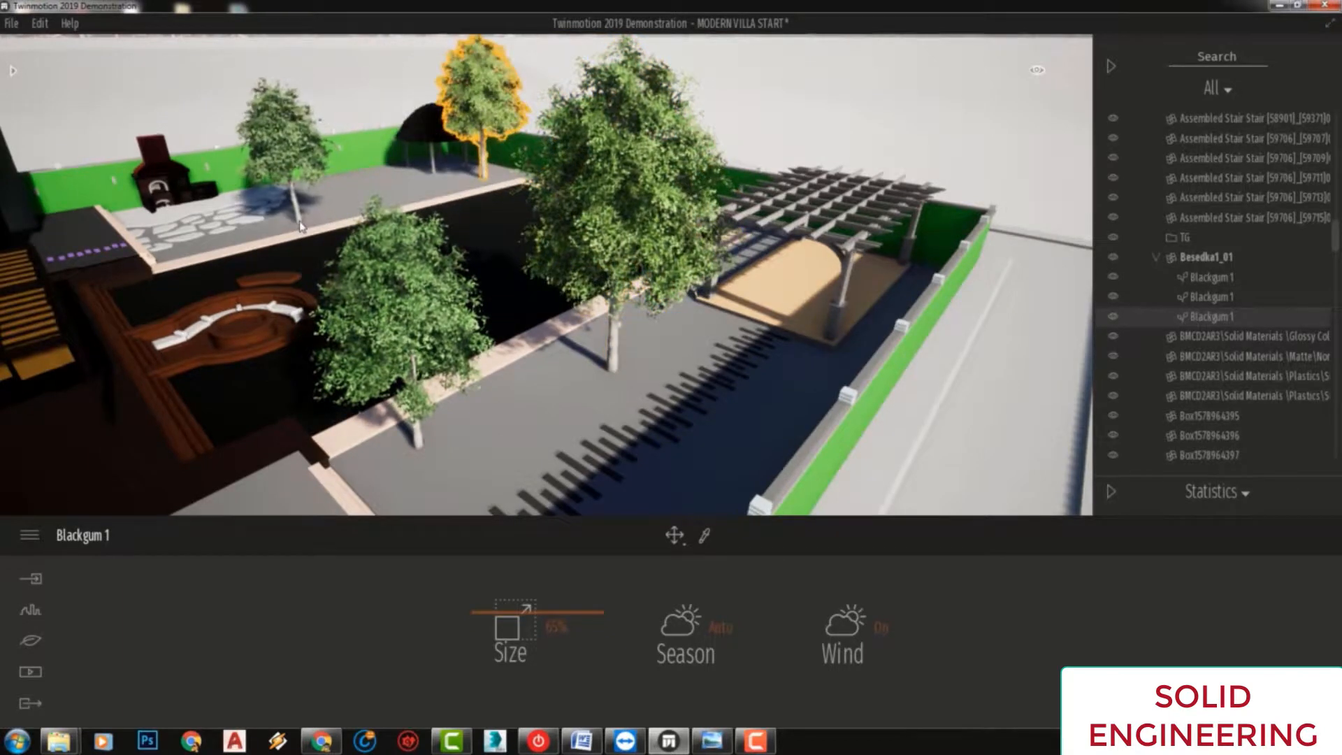
left_click(299, 222)
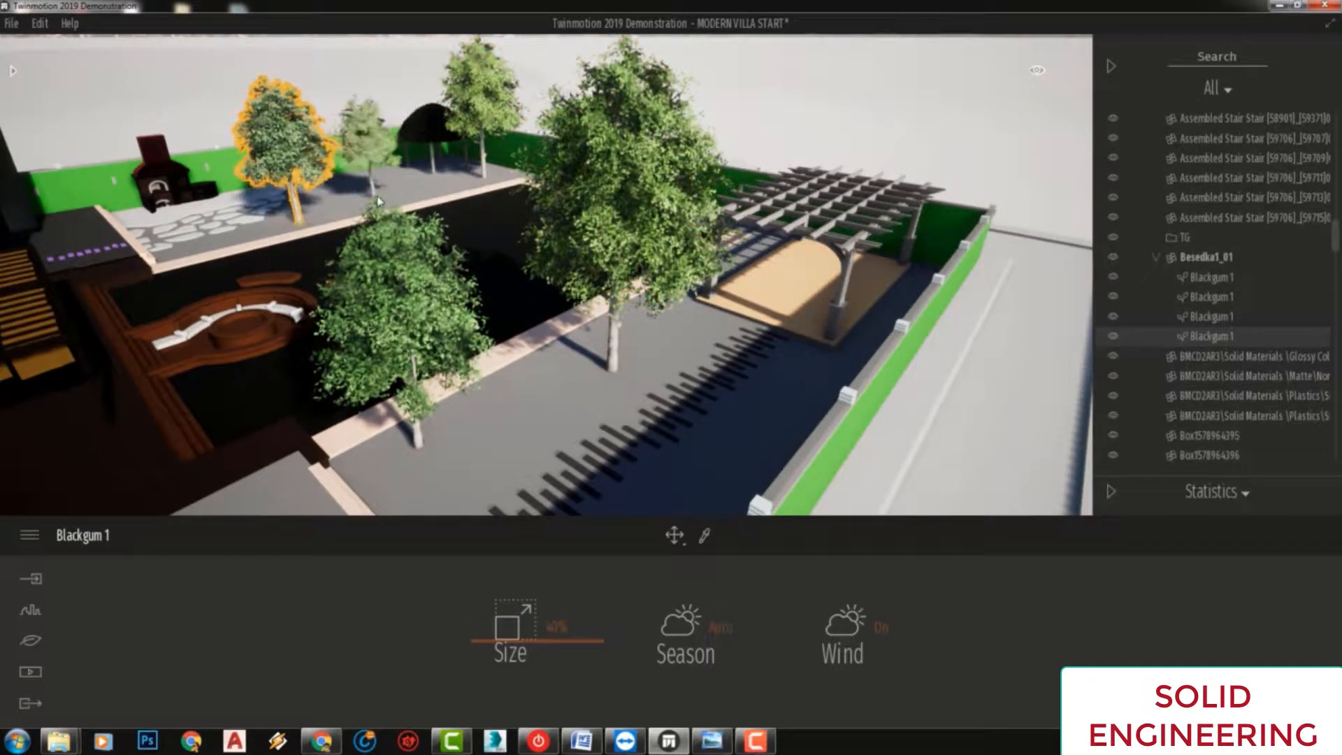
left_click(372, 194)
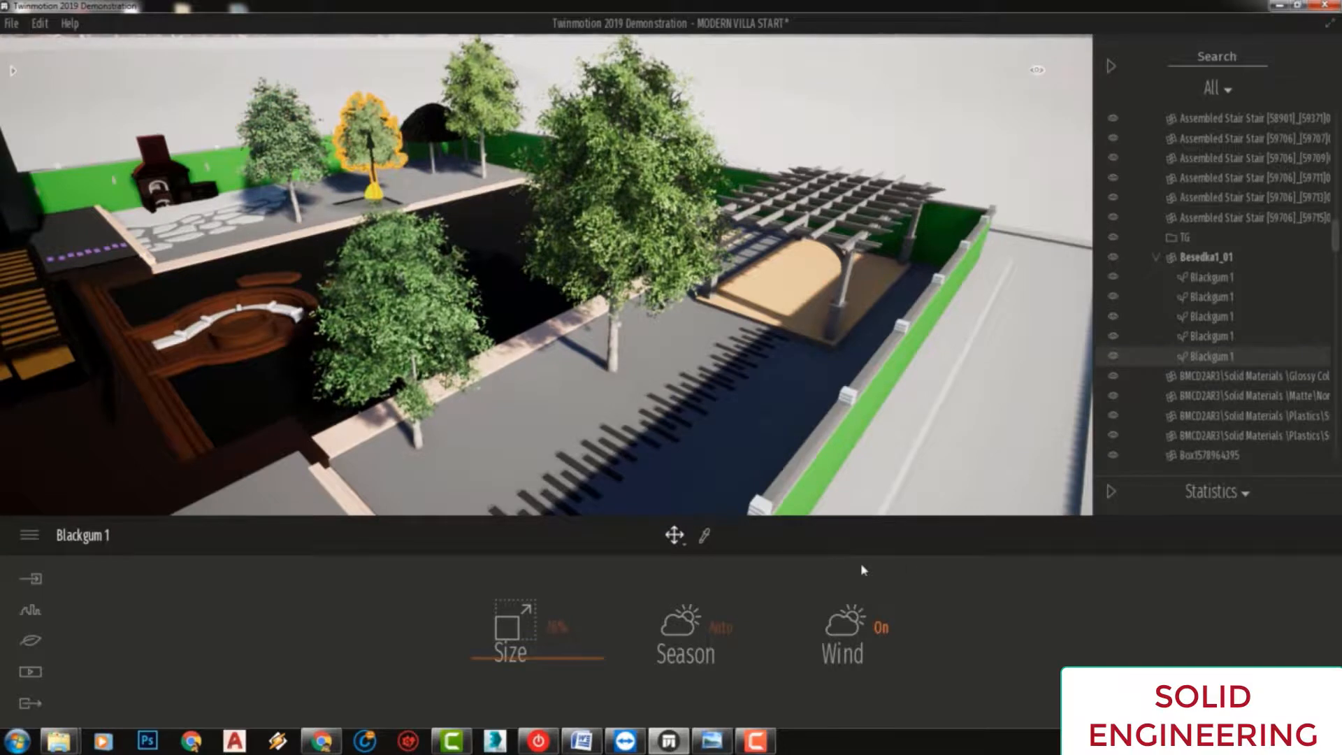
Select the Blackgum 1 entries one by one in the scene graph and collapse their parent Besedka1_01.
left_click(1205, 280)
left_click(1208, 337)
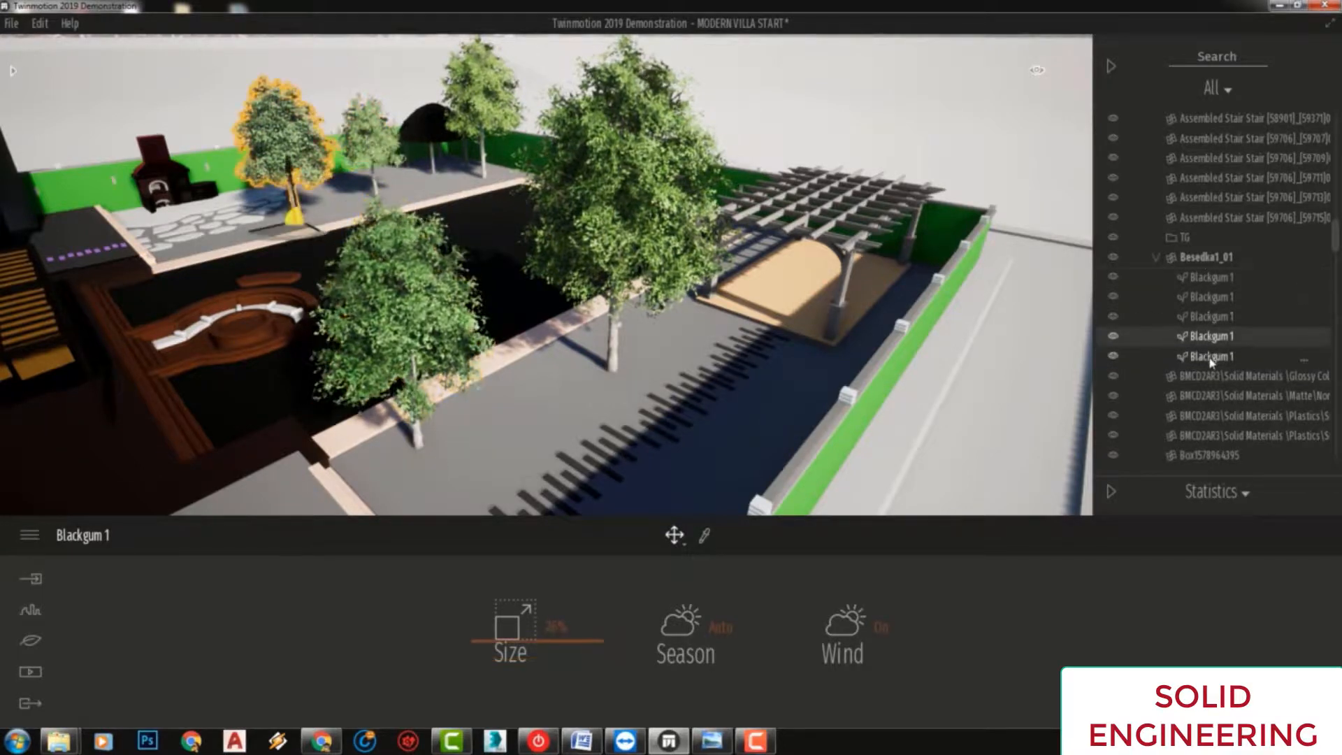
left_click(1210, 357)
left_click(1205, 317)
left_click(1203, 298)
left_click(1199, 279)
left_click(1155, 256)
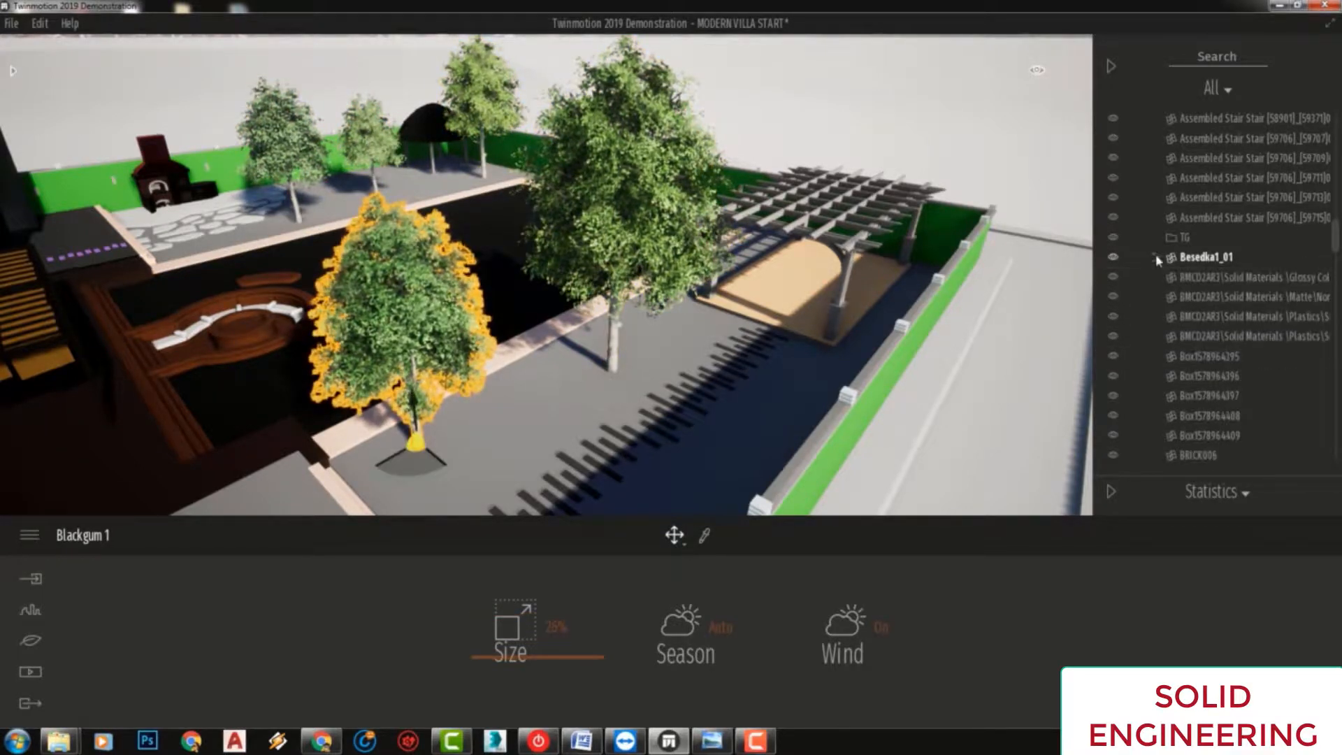
Expand Besedka1_01 again and select several of its Blackgum 1 children to match them with their trees.
left_click(1199, 260)
left_click(1155, 257)
left_click(1204, 278)
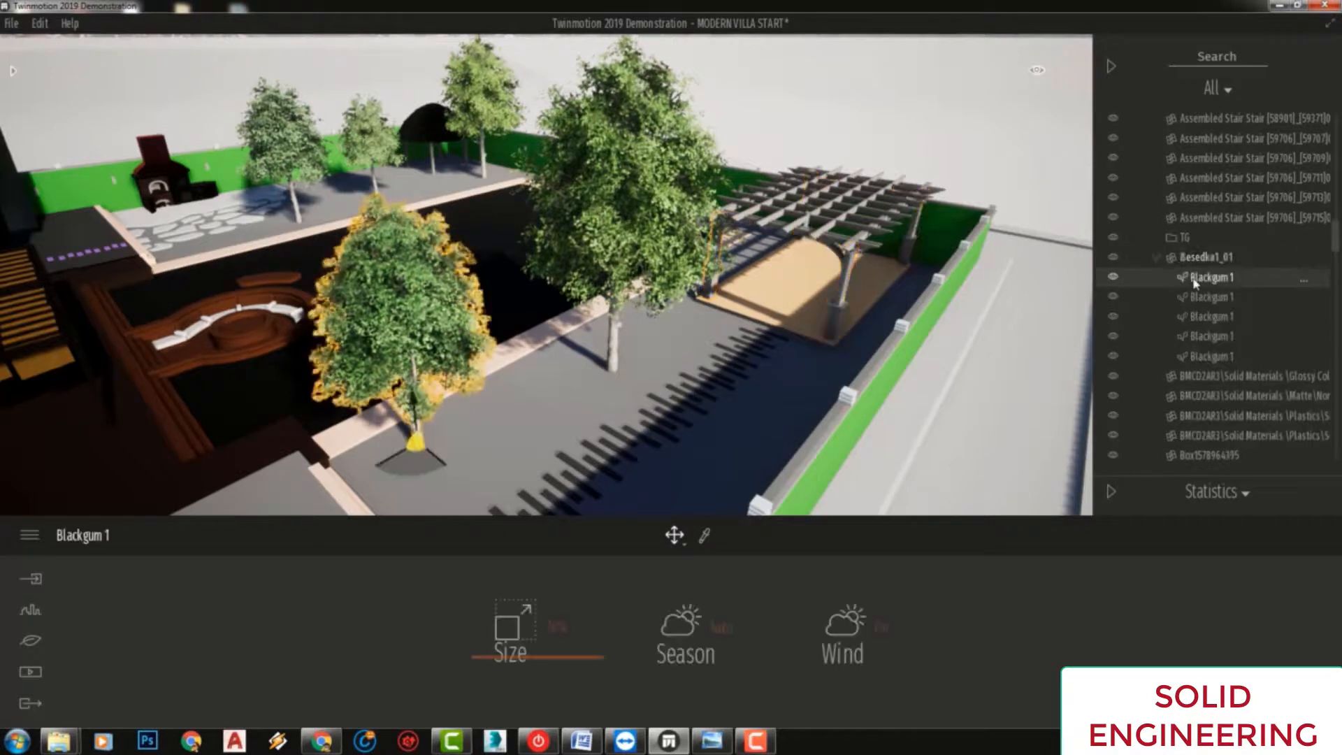
left_click(1205, 297)
left_click(1211, 337)
left_click(1211, 358)
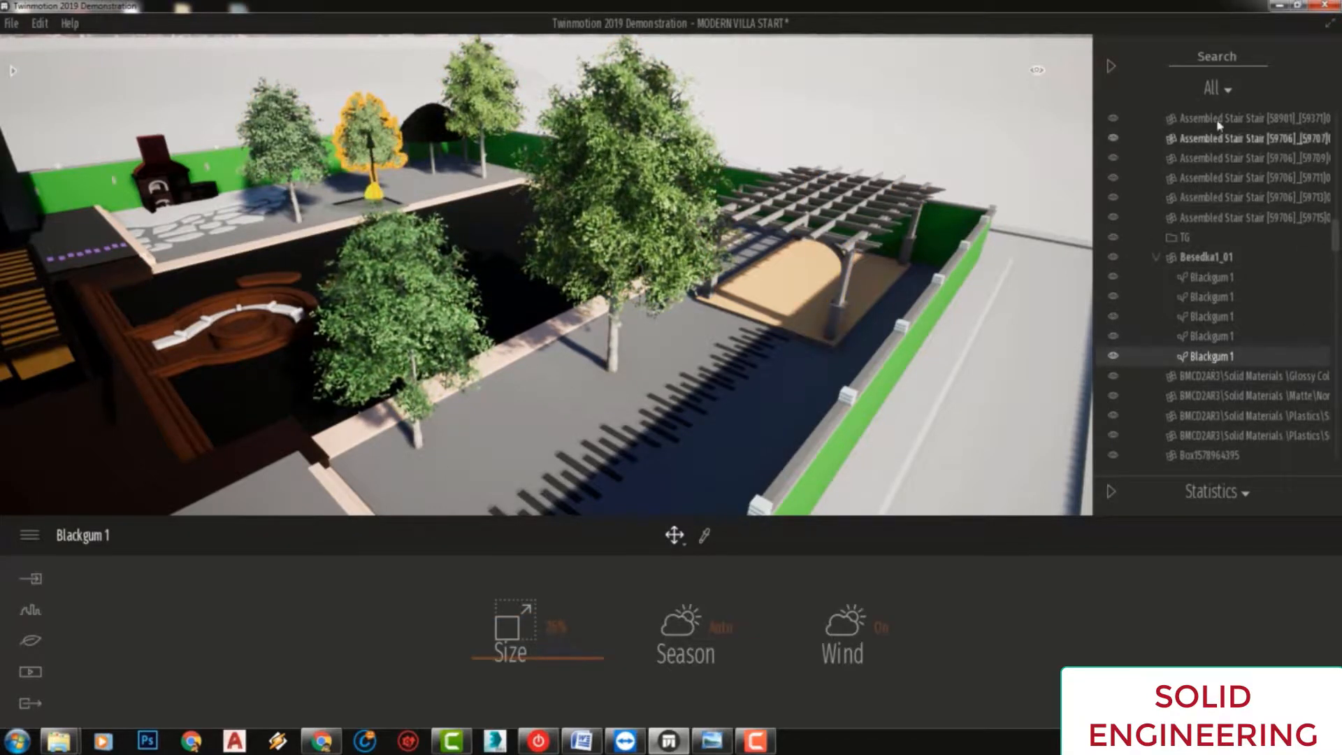
Return to the beginning of the scene graph, filter it by Vegetation, and clear the tree selection.
left_click_drag(1335, 238, 1333, 126)
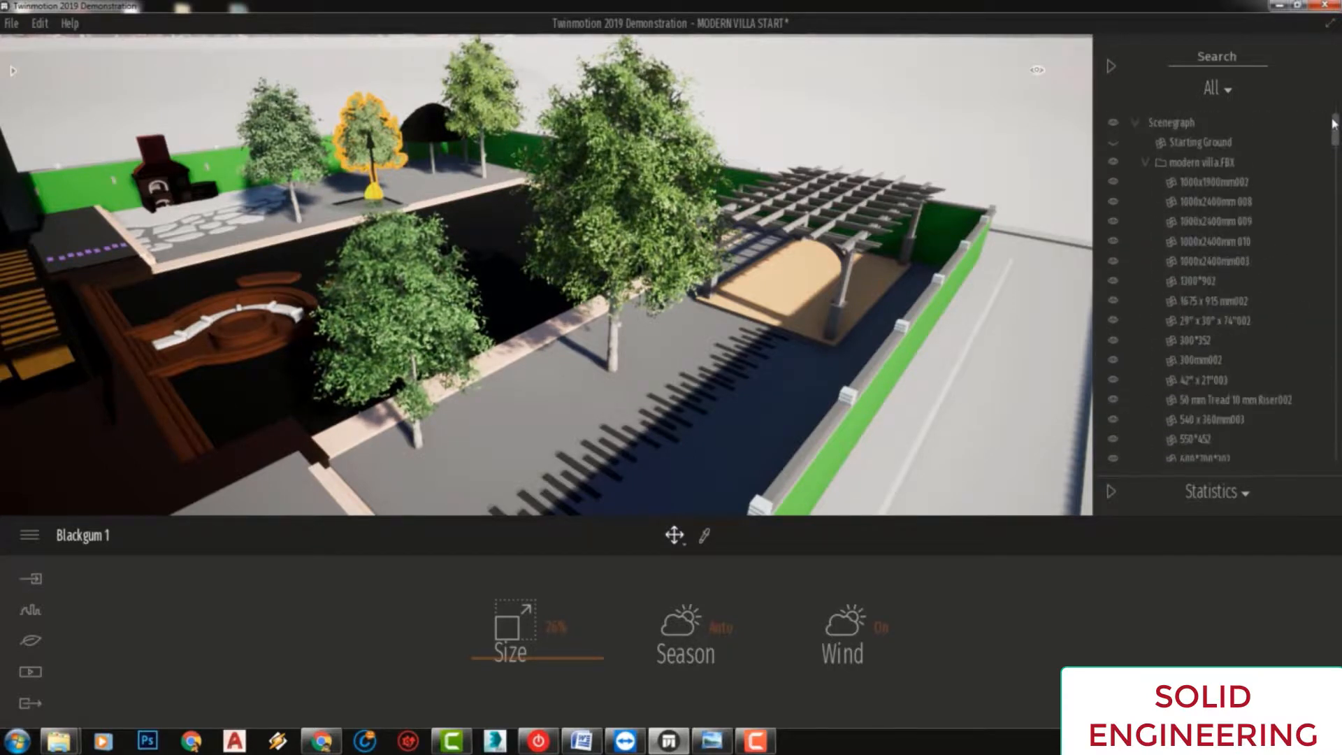
left_click(1216, 88)
left_click(1216, 253)
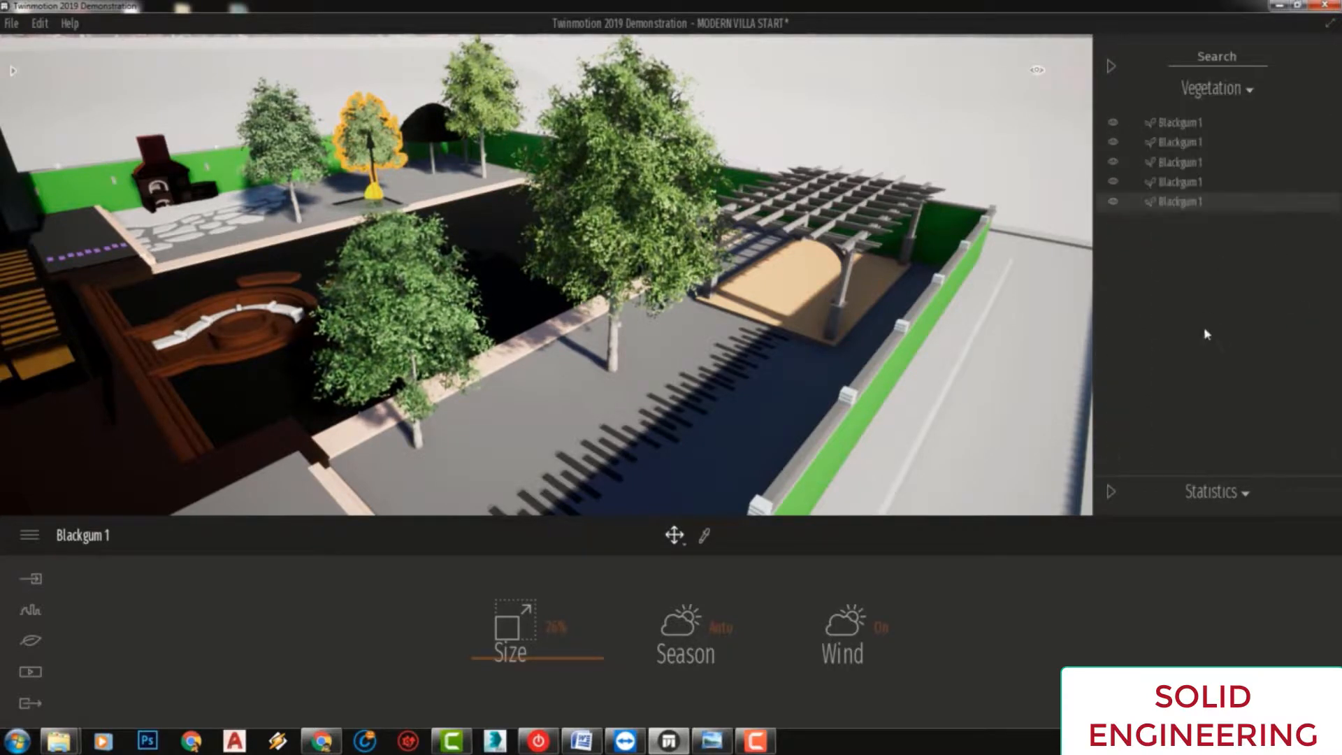
left_click(1206, 332)
Select each Blackgum 1 tree in the Vegetation-filtered list, clear the selection, and select the first one again.
left_click(1174, 122)
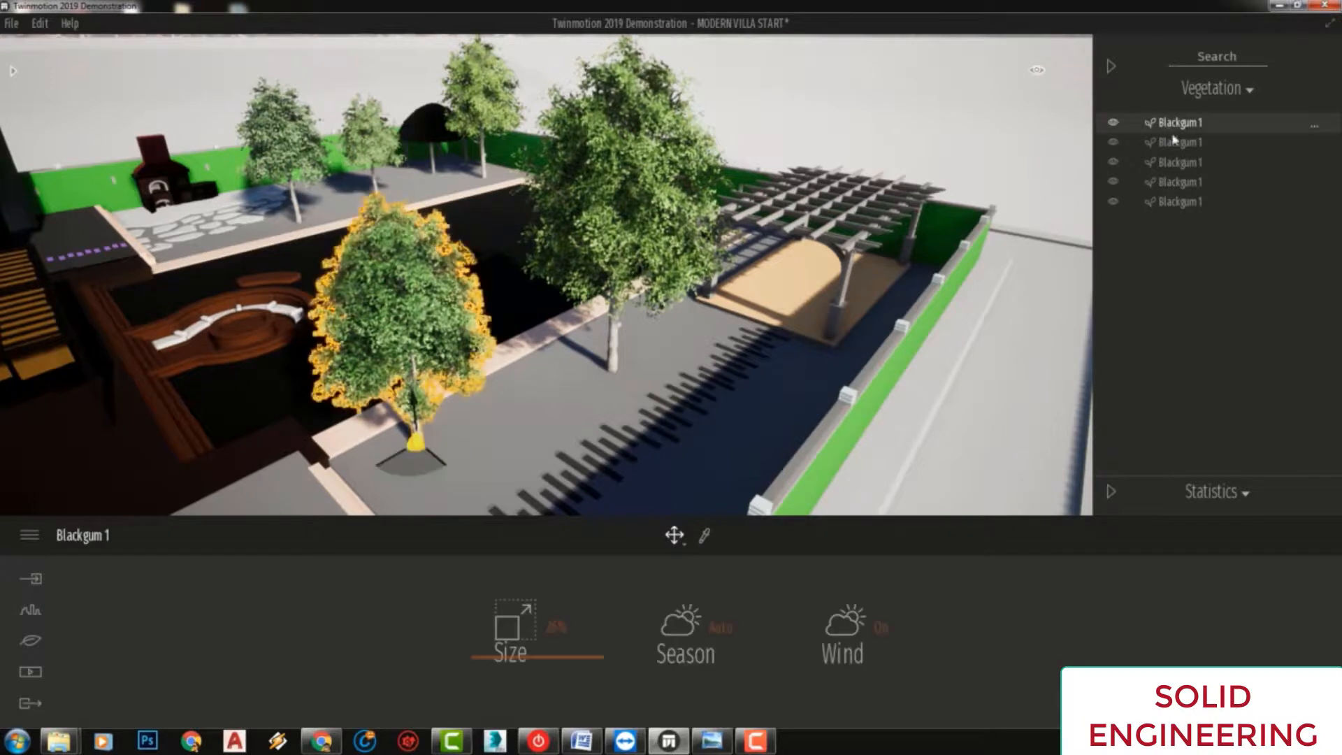
left_click(1177, 142)
left_click(1181, 162)
left_click(1181, 182)
left_click(1182, 201)
left_click(1177, 299)
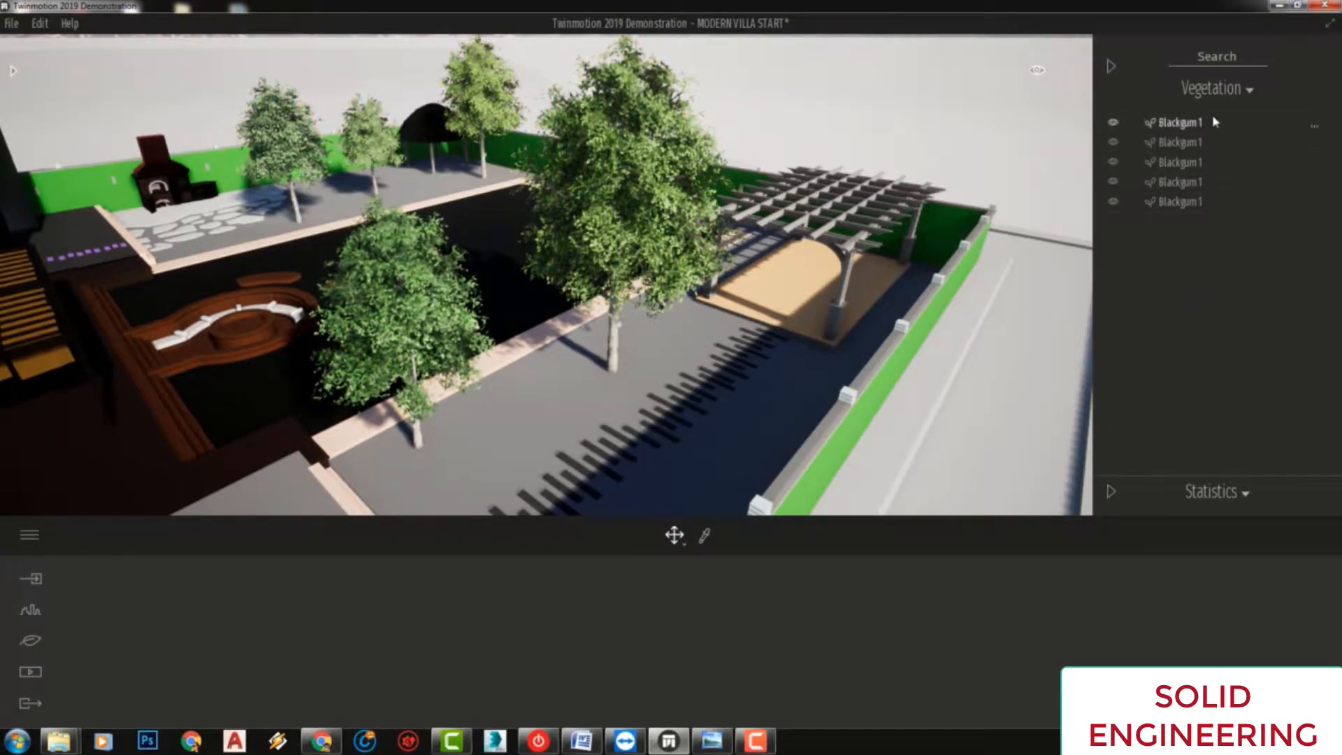
left_click(1239, 122)
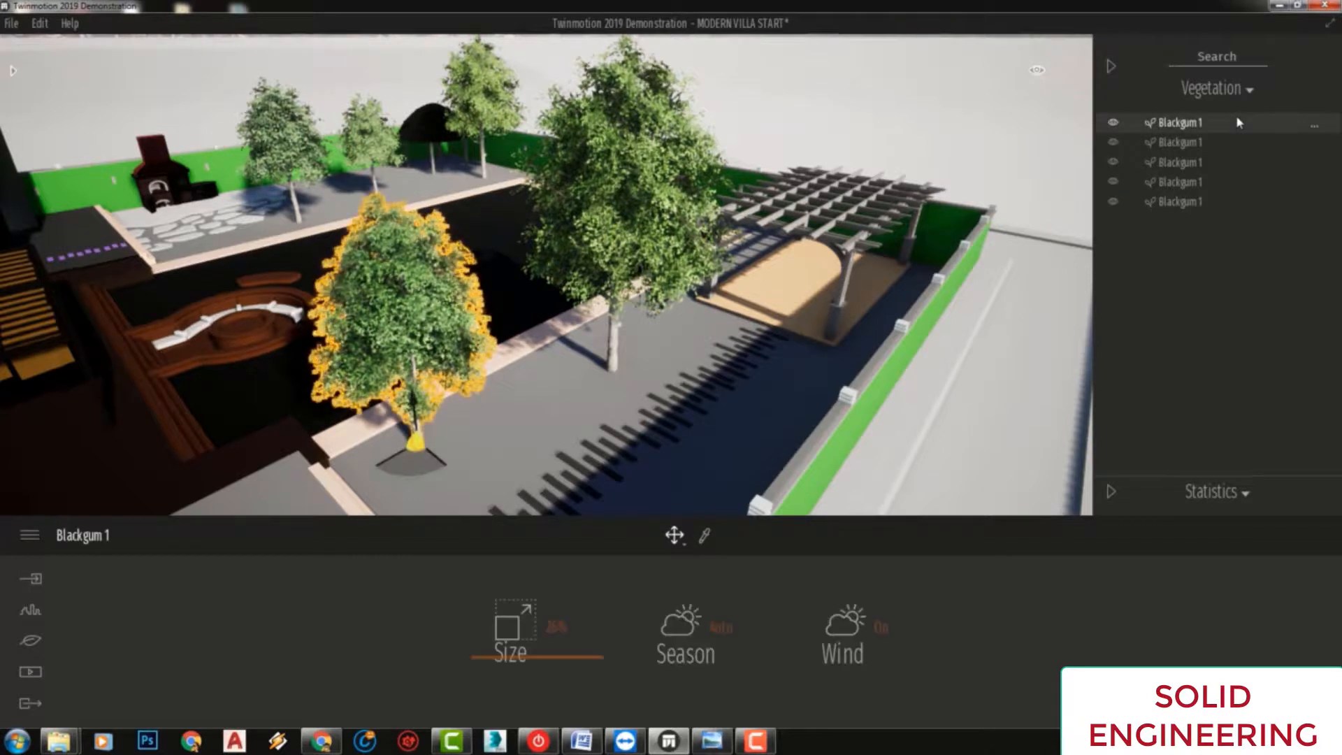